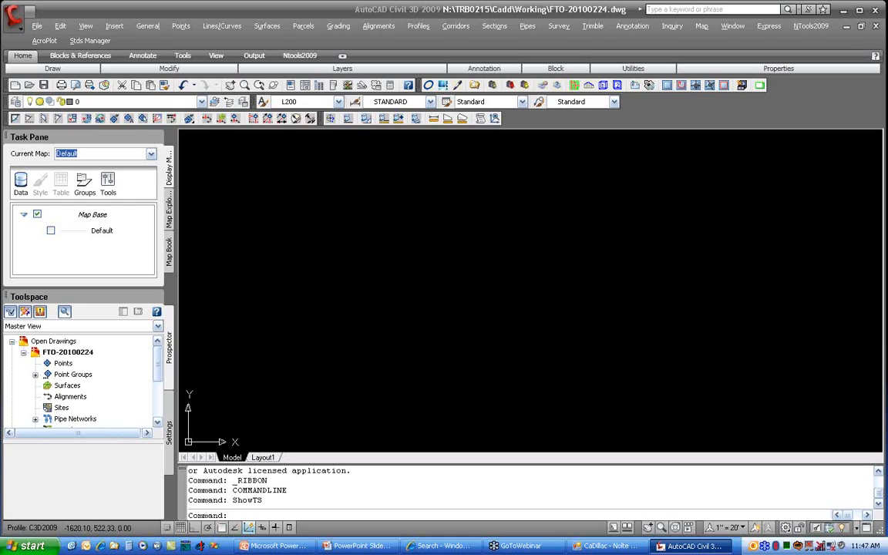
# Close the map Task Pane and open the Survey Toolspace
pyautogui.click(157, 137)
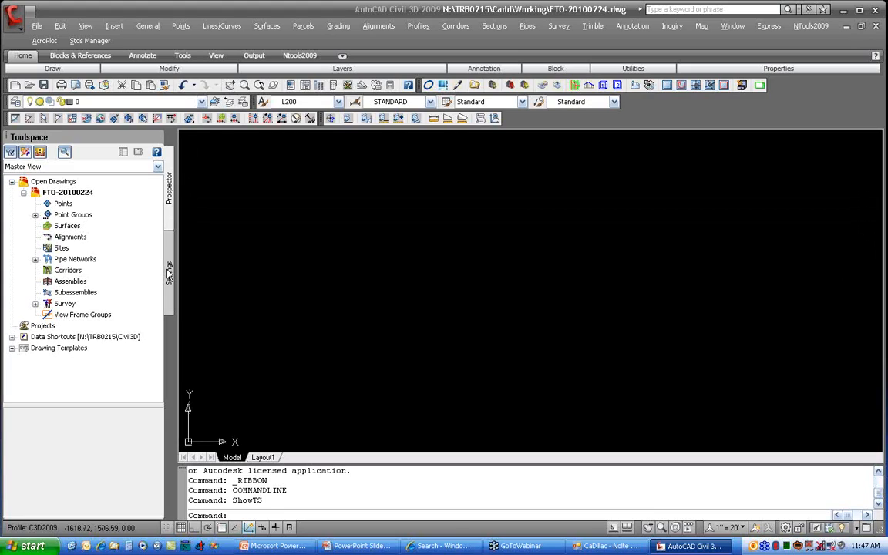
pyautogui.click(552, 27)
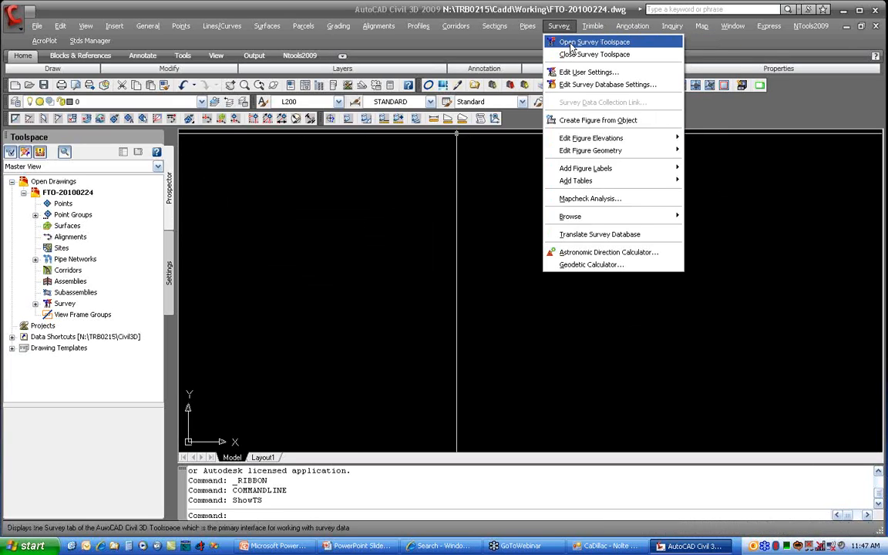
pyautogui.click(626, 44)
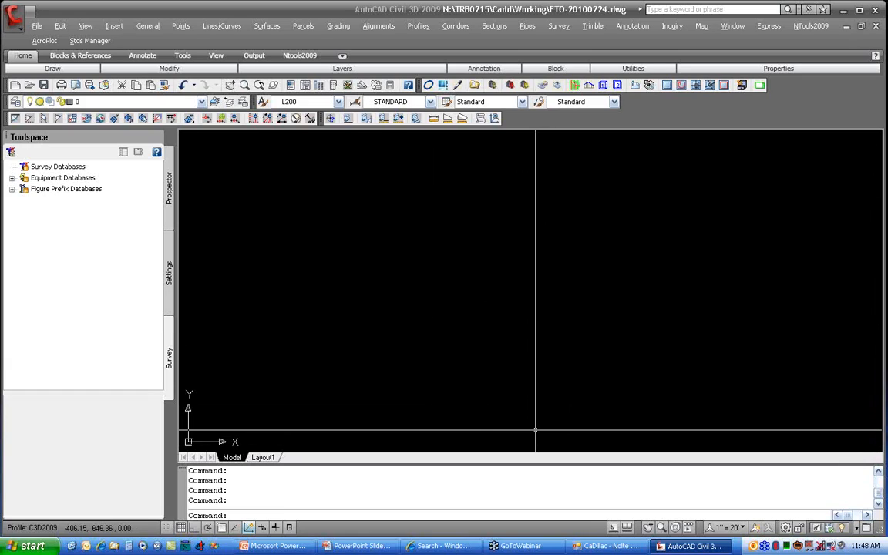
# Expand the equipment and figure prefix databases and browse the prefixes listed under Nolte Figure Prefix
pyautogui.click(62, 168)
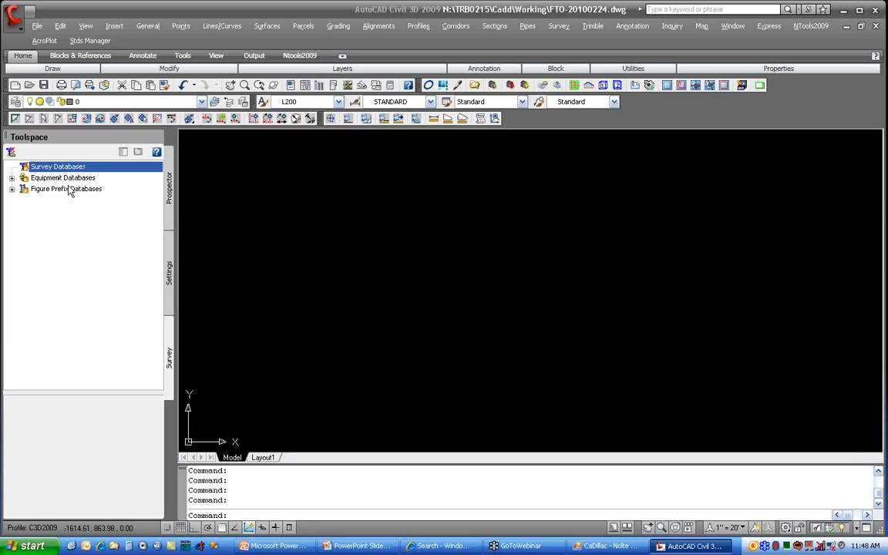
pyautogui.click(11, 178)
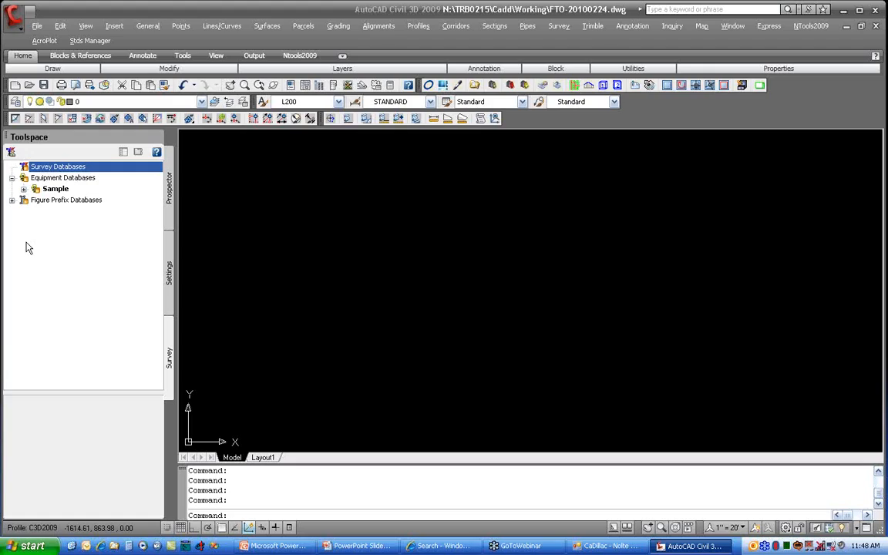
pyautogui.click(12, 200)
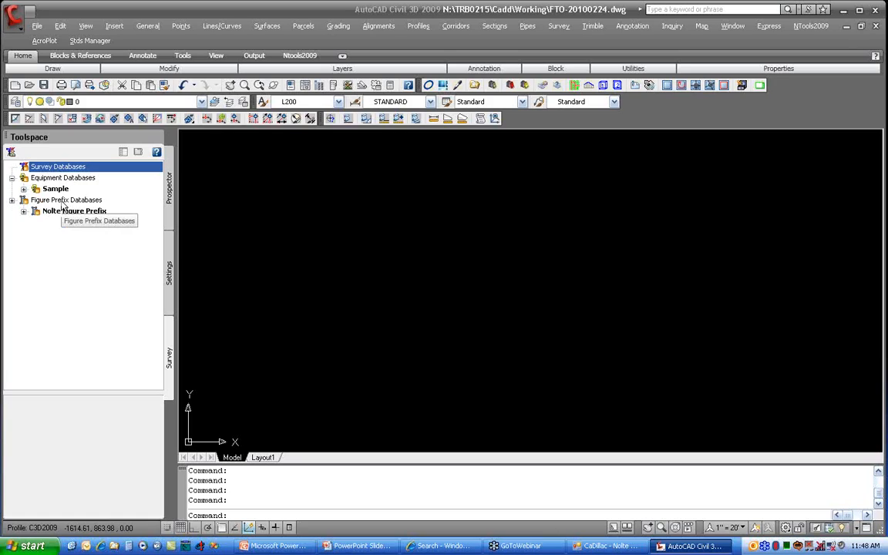
pyautogui.click(24, 210)
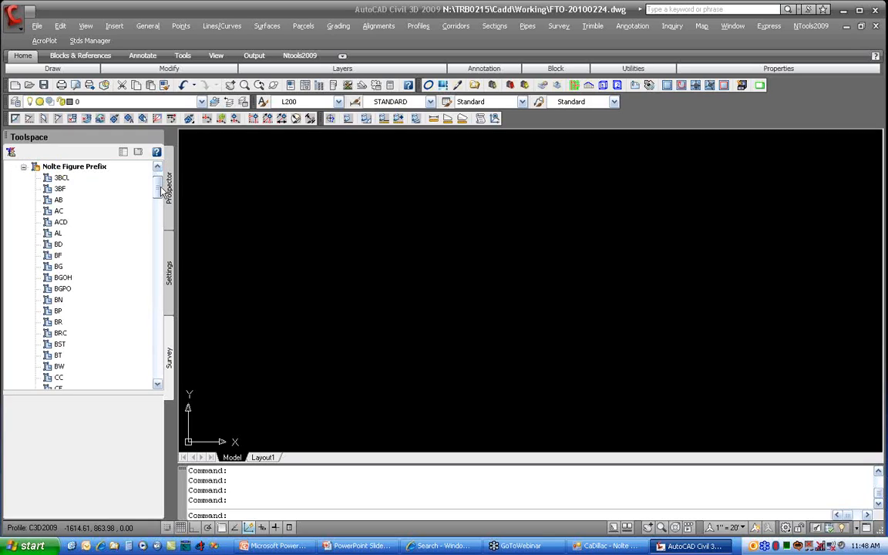
pyautogui.moveTo(161, 191); pyautogui.dragTo(158, 230)
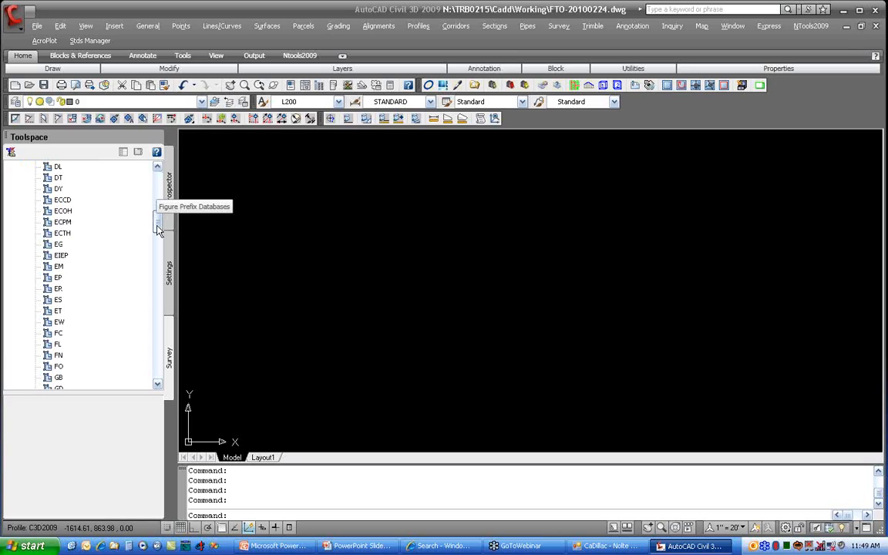
pyautogui.moveTo(158, 230); pyautogui.dragTo(161, 183)
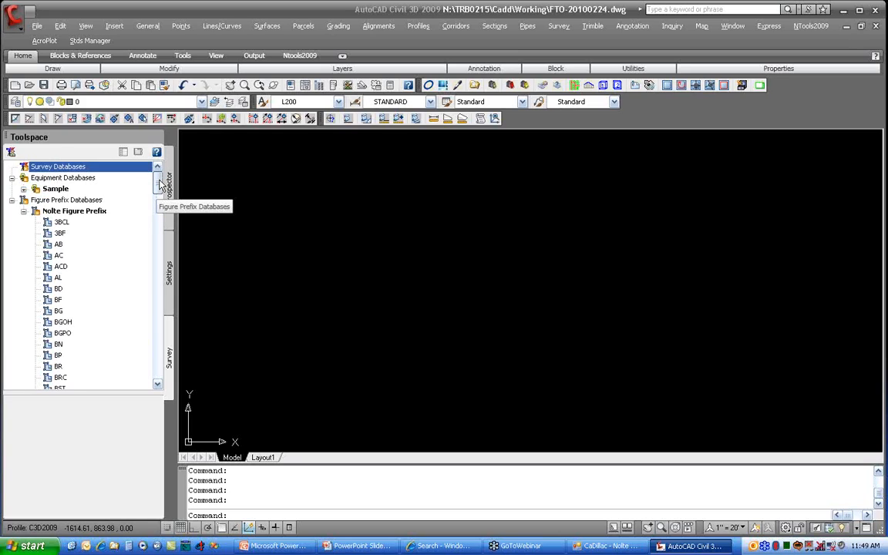
# Open the Nolte Figure Prefix database for editing, review its breakline, lot line, layer, style and site assignments, and close the editor
pyautogui.rightClick(92, 212)
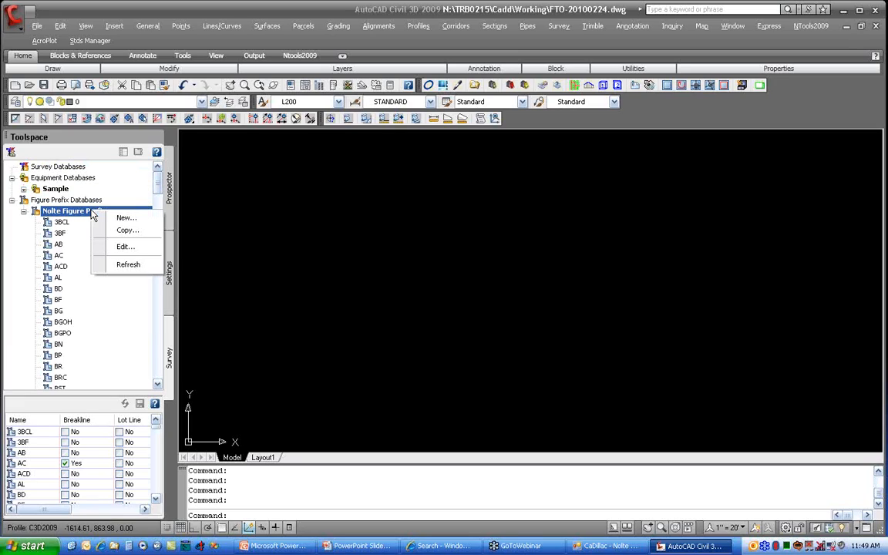
pyautogui.click(122, 246)
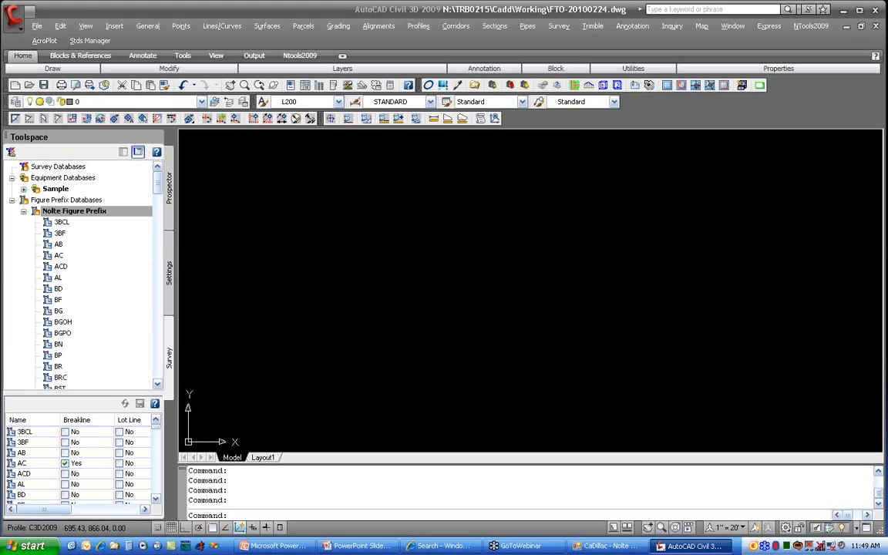
pyautogui.moveTo(887, 355)
pyautogui.mouseDown()
pyautogui.moveTo(887, 341)
pyautogui.moveTo(761, 263)
pyautogui.mouseUp()
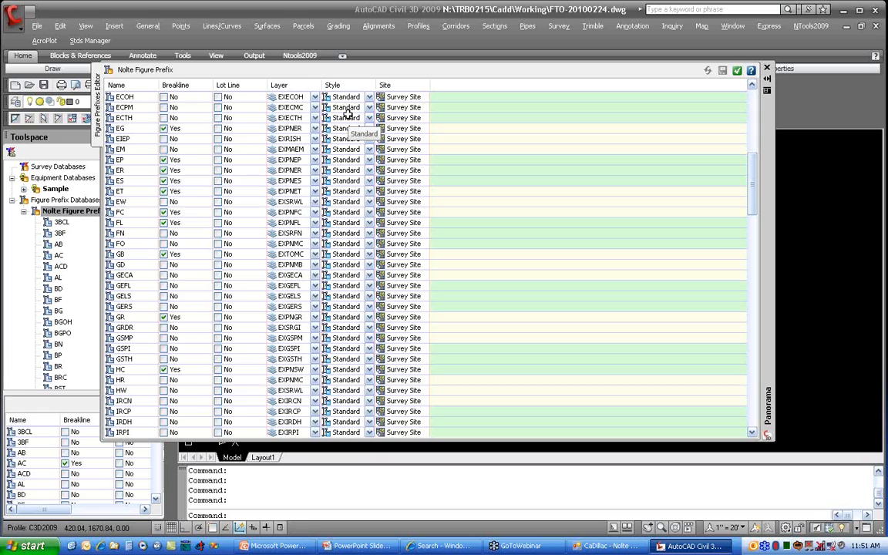
pyautogui.click(735, 70)
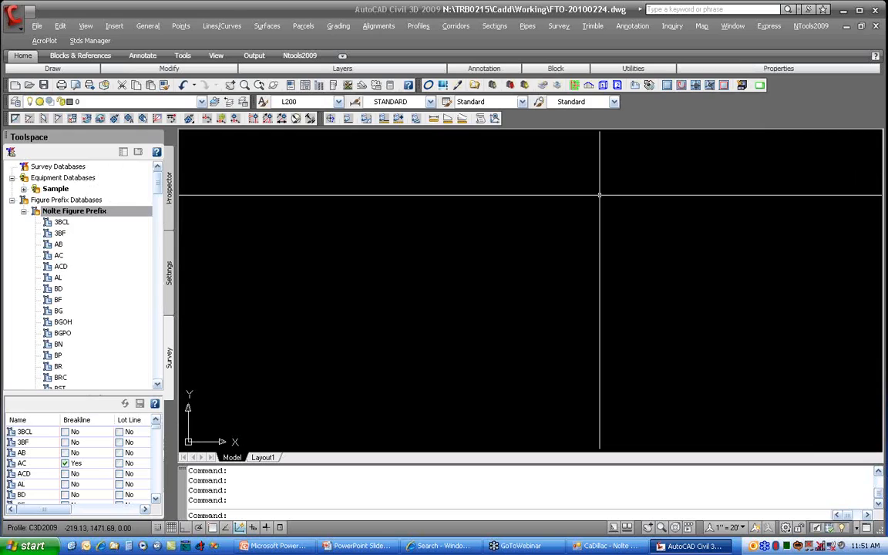
# Review the Survey User Settings from the miscellaneous and database defaults through the import defaults and preview options, and accept them
pyautogui.click(79, 169)
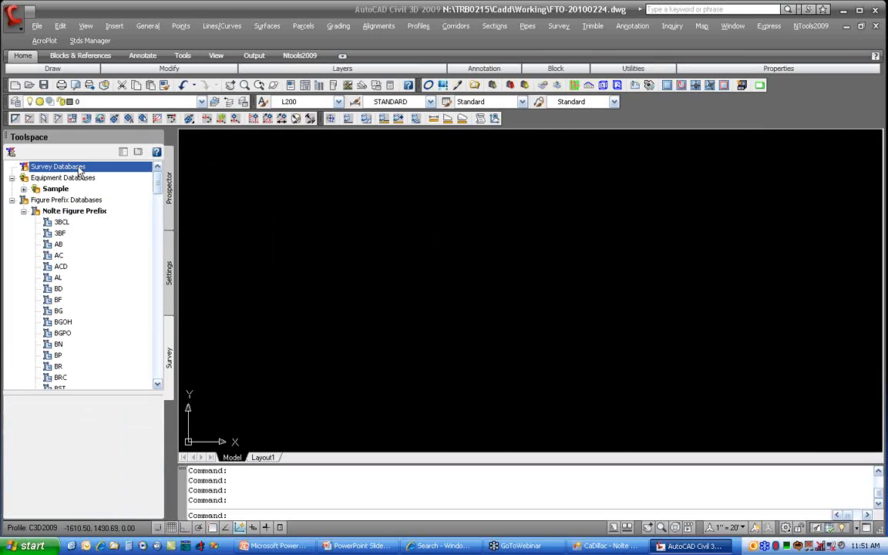
pyautogui.click(11, 153)
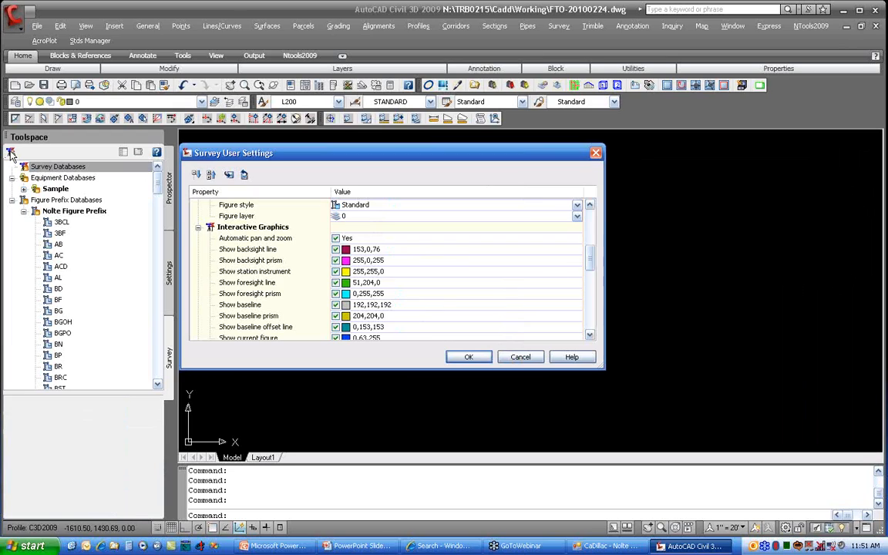
pyautogui.moveTo(592, 254); pyautogui.dragTo(612, 225)
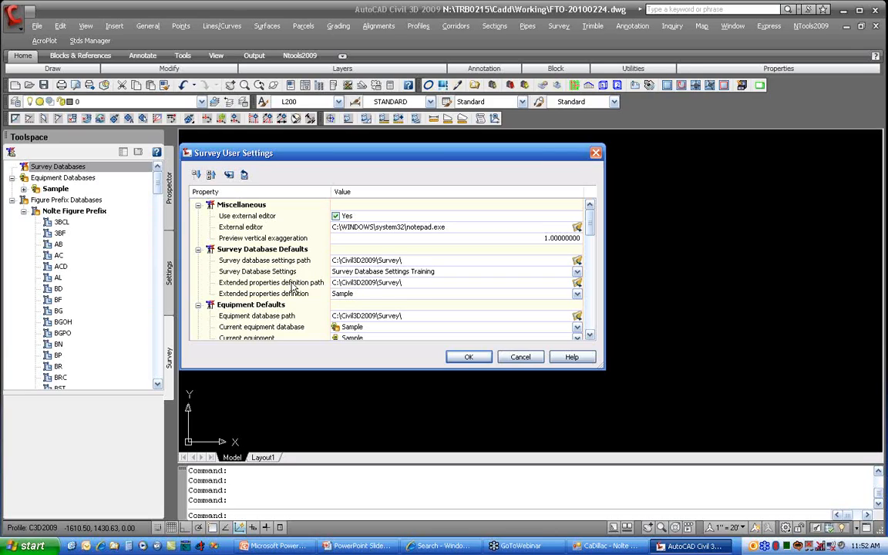
pyautogui.scroll(-1, 291, 283)
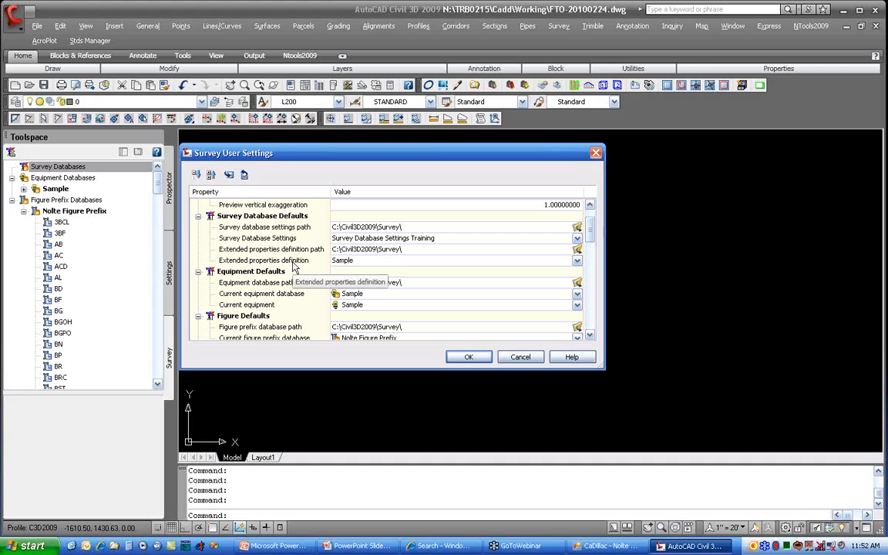
pyautogui.scroll(-1, 293, 267)
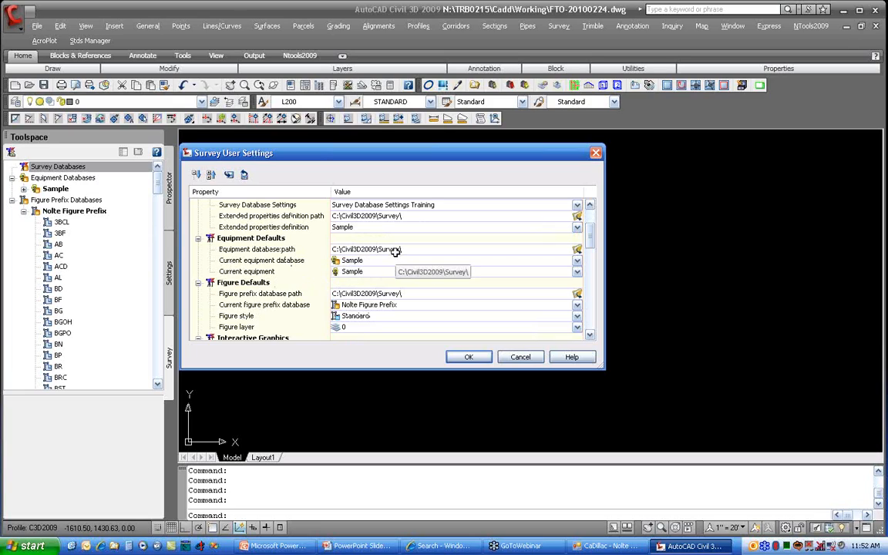
pyautogui.scroll(-1, 286, 288)
pyautogui.scroll(-1, 286, 288)
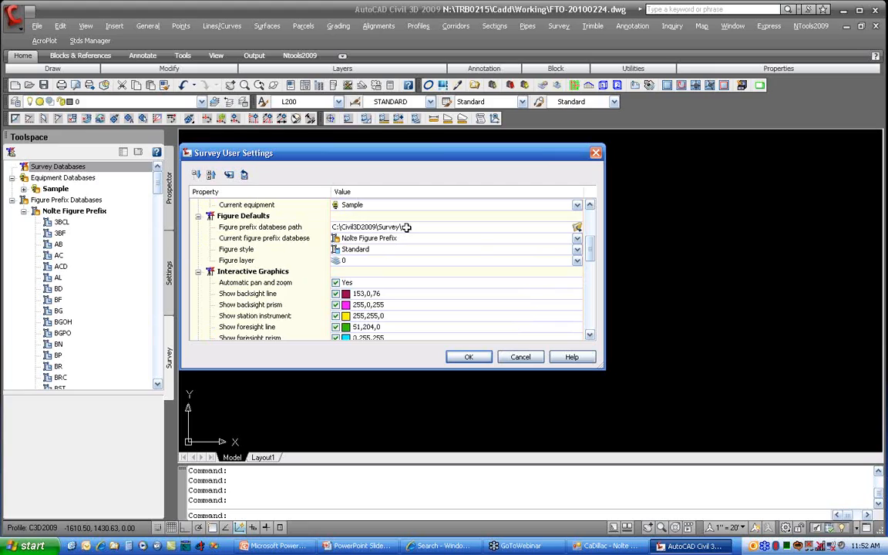
pyautogui.scroll(-2, 258, 264)
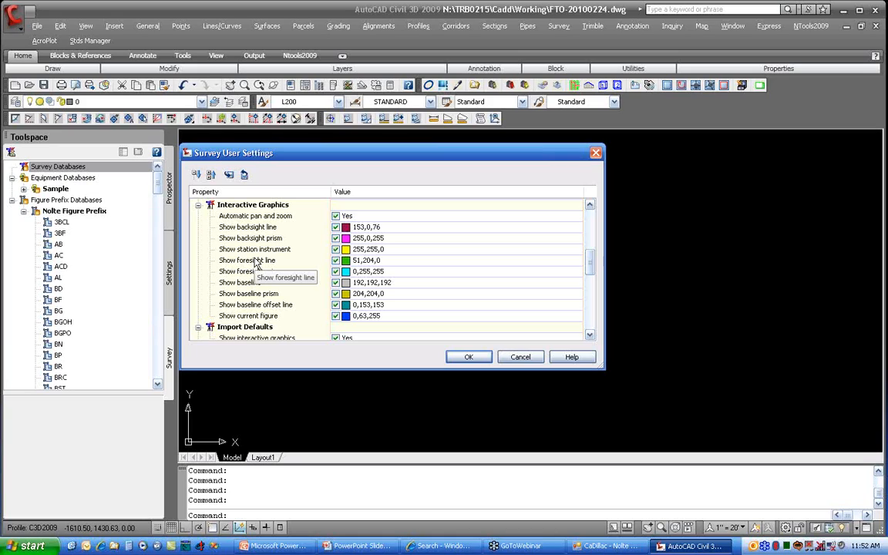
pyautogui.scroll(-3, 257, 264)
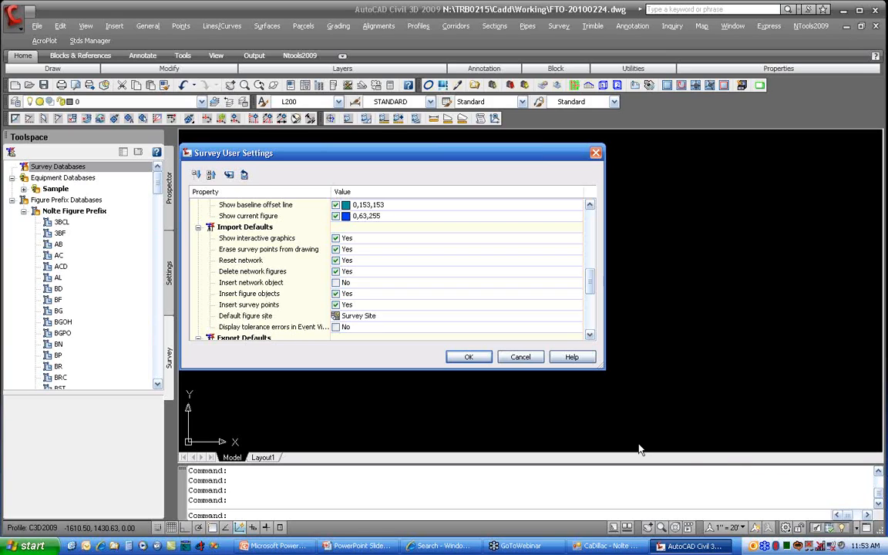
pyautogui.moveTo(589, 277); pyautogui.dragTo(593, 312)
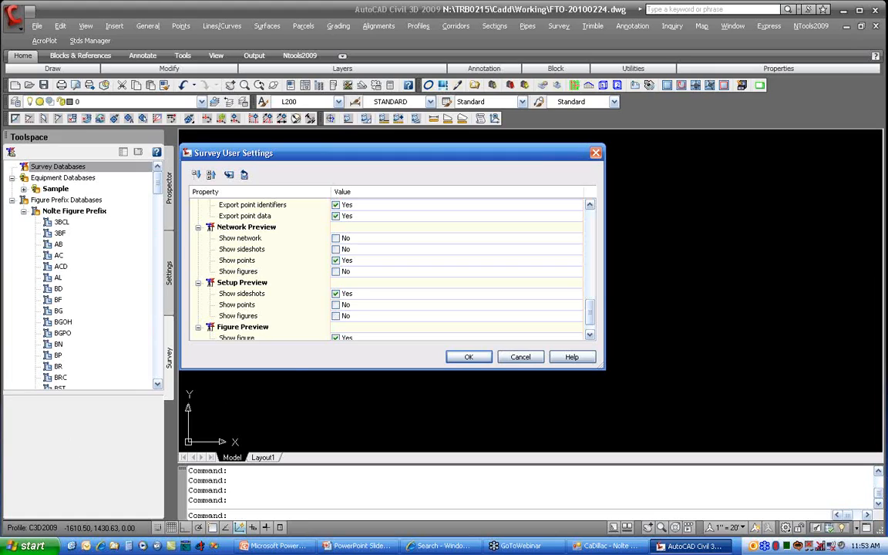
pyautogui.click(589, 325)
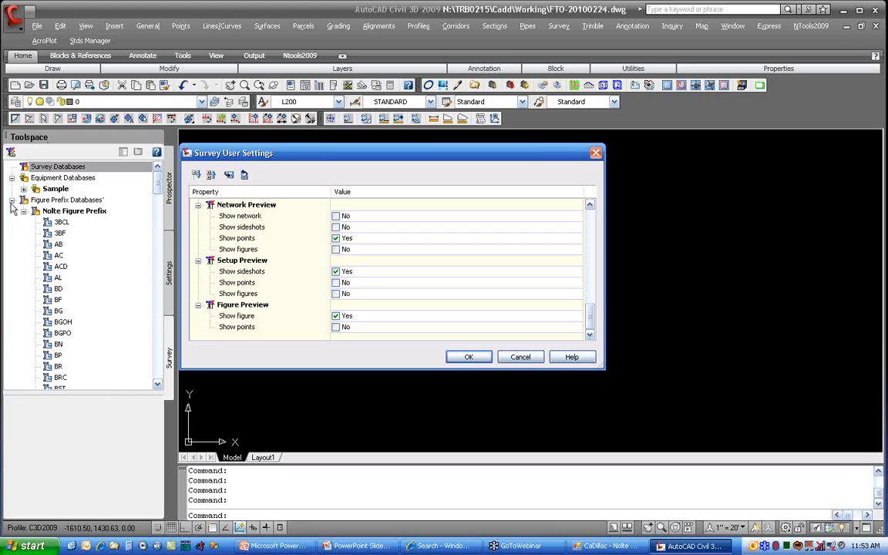
pyautogui.click(462, 358)
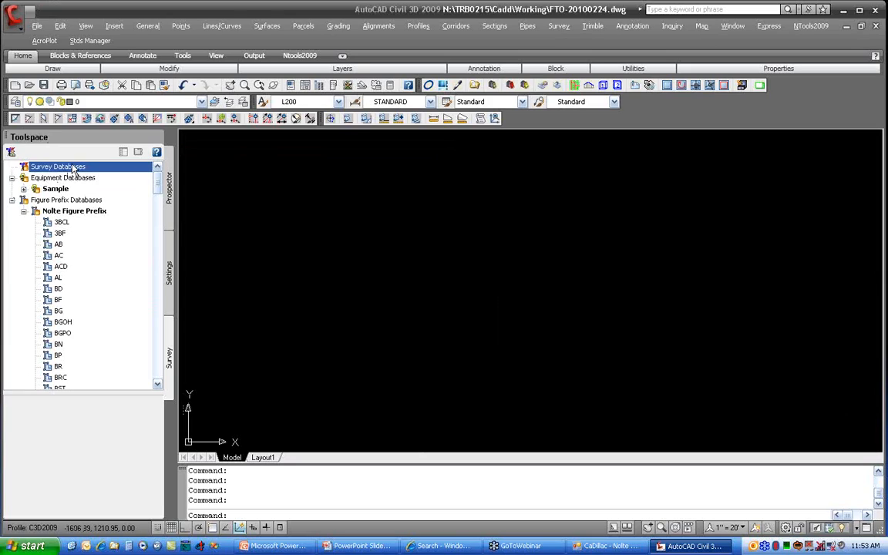
# Collapse the equipment and figure prefix databases and create a new local survey database named Temp-SurveyCommand
pyautogui.click(12, 177)
pyautogui.click(12, 189)
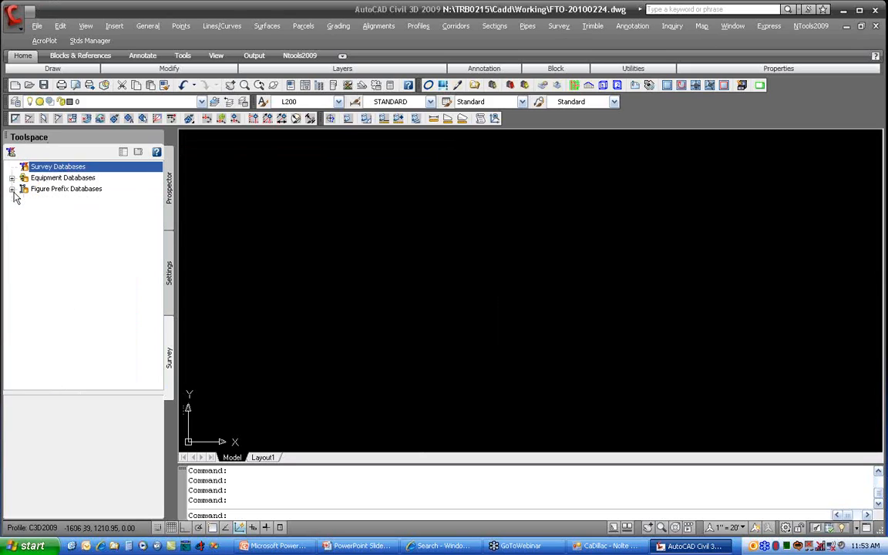
pyautogui.rightClick(65, 172)
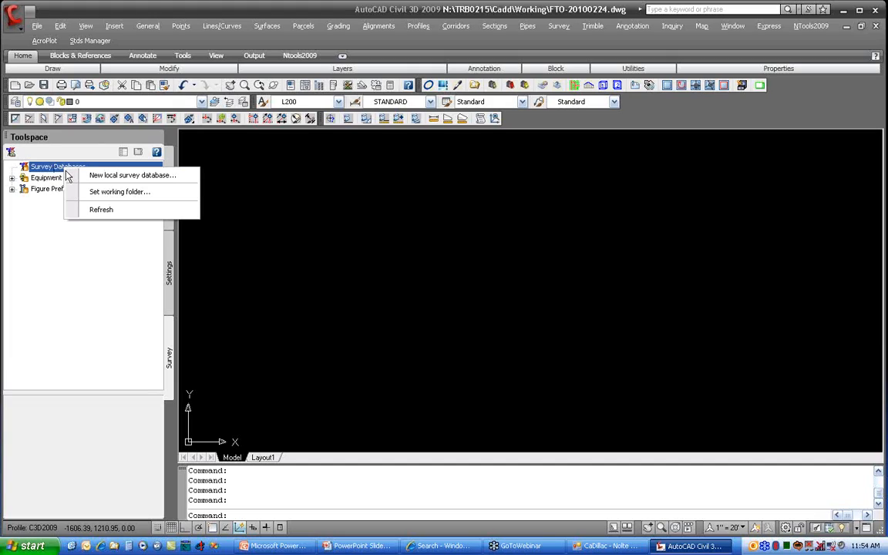
pyautogui.click(131, 175)
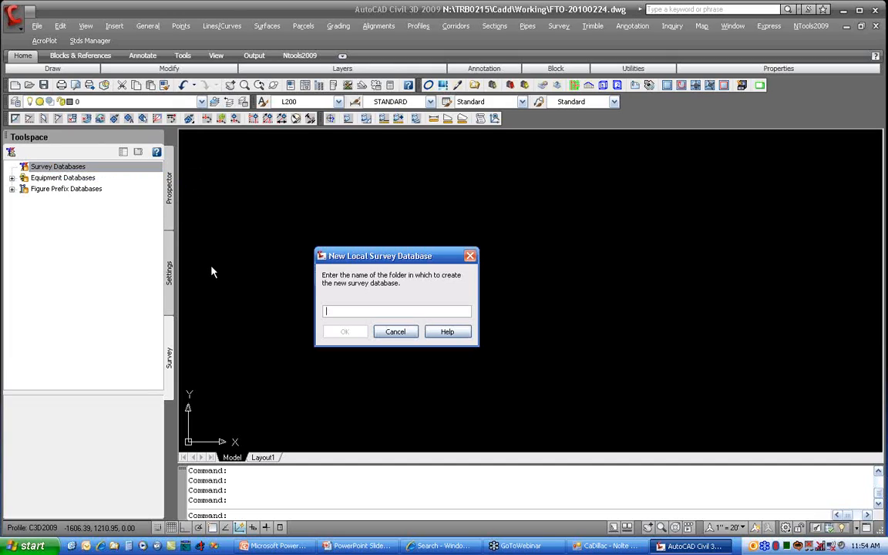
pyautogui.write('Te')
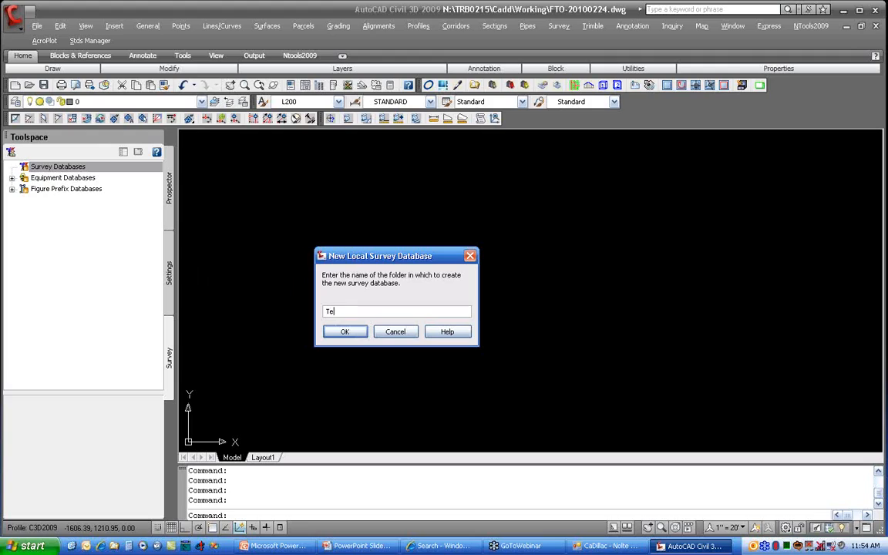
pyautogui.write('mp-SurveyCommand')
pyautogui.click(343, 332)
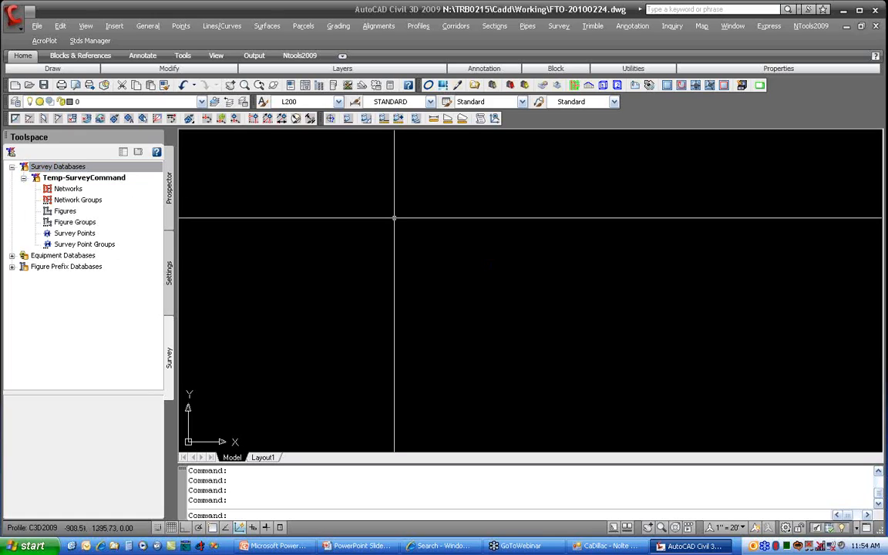
# Switch to Windows Explorer, inspect the files in N:\TRB0215\Civil3D\Temp-SurveyCommand including Survey.sdb, and return to the Civil3D folder
pyautogui.click(476, 86)
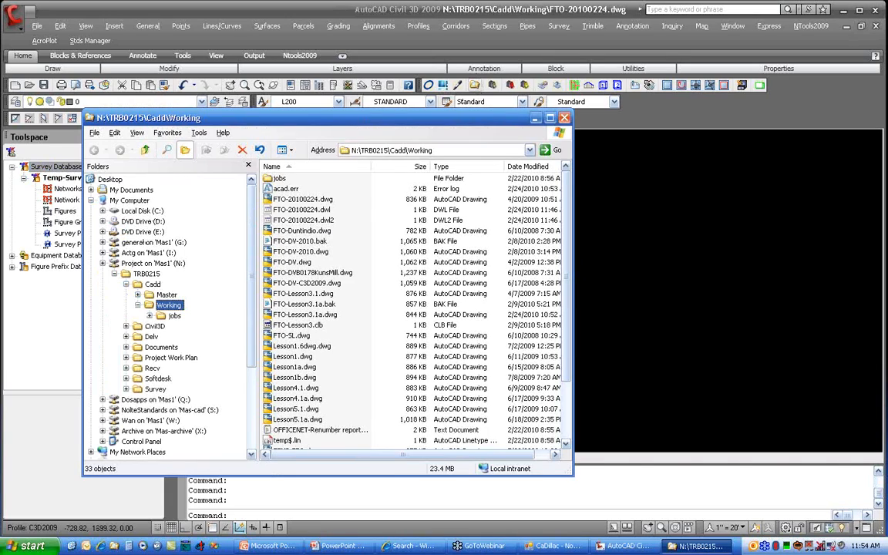
pyautogui.click(150, 326)
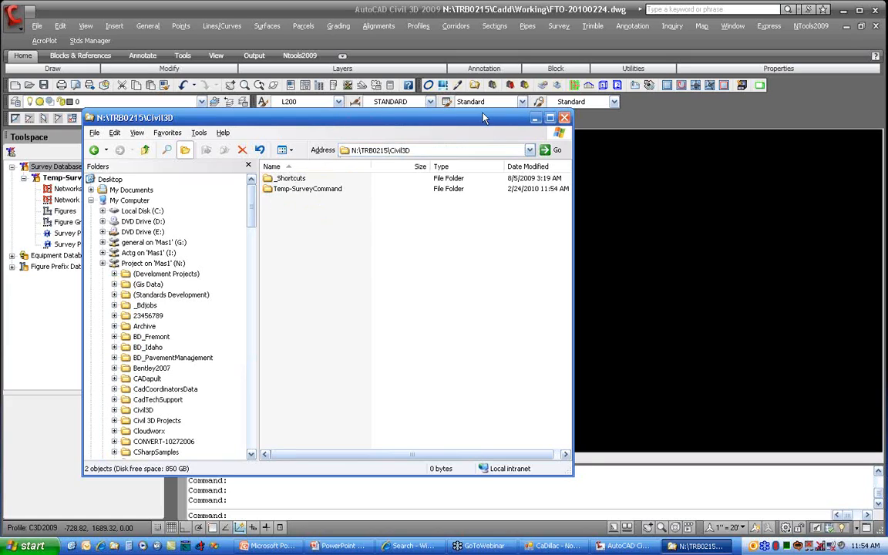
pyautogui.moveTo(483, 117); pyautogui.dragTo(640, 113)
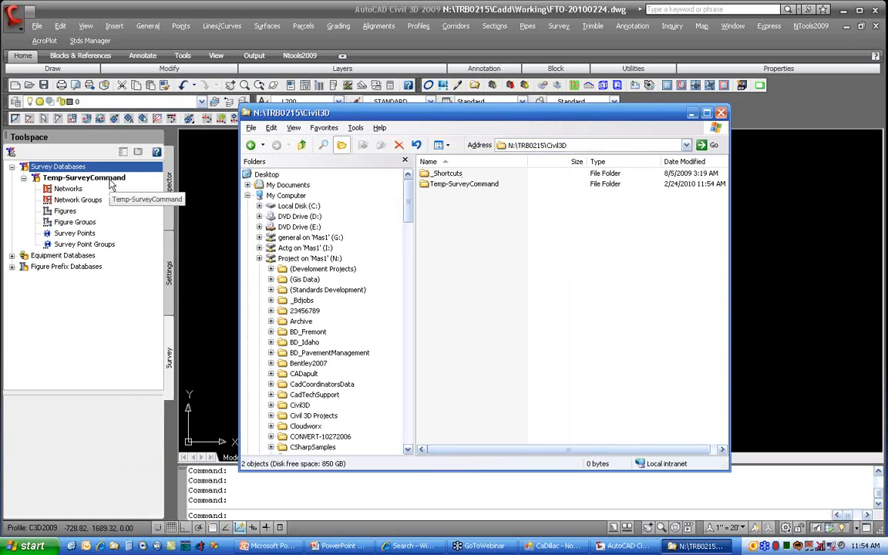
pyautogui.doubleClick(462, 184)
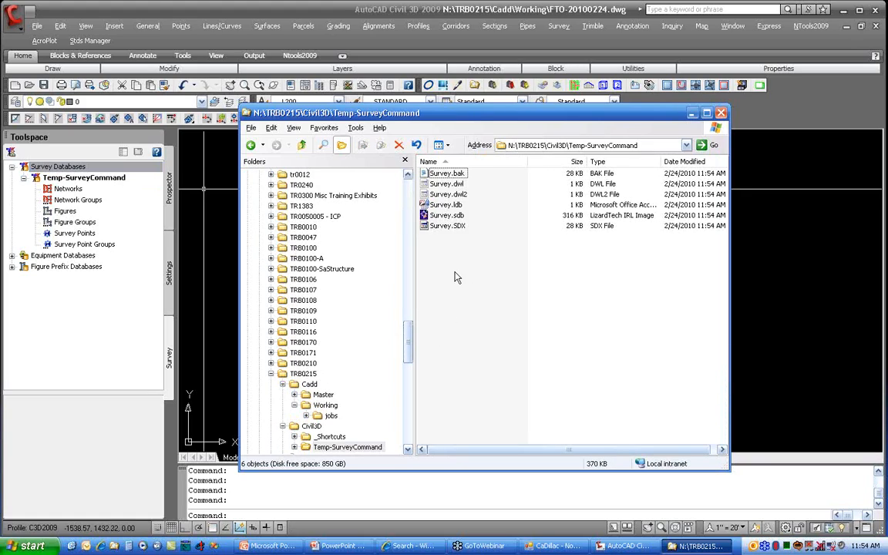
pyautogui.click(448, 215)
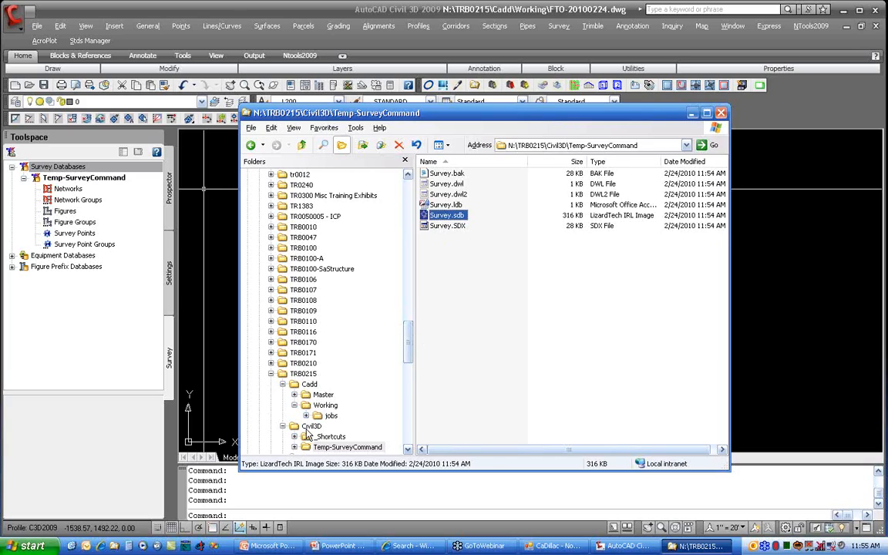
pyautogui.press('BackSpace')
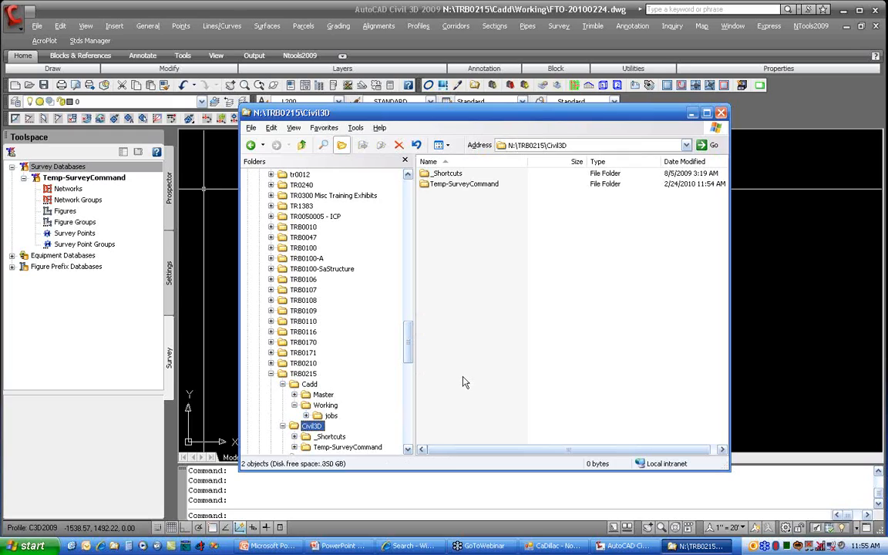
# Check the available actions for the Temp-SurveyCommand folder, switch back to Civil 3D, and view that survey database's properties without changing them
pyautogui.rightClick(469, 185)
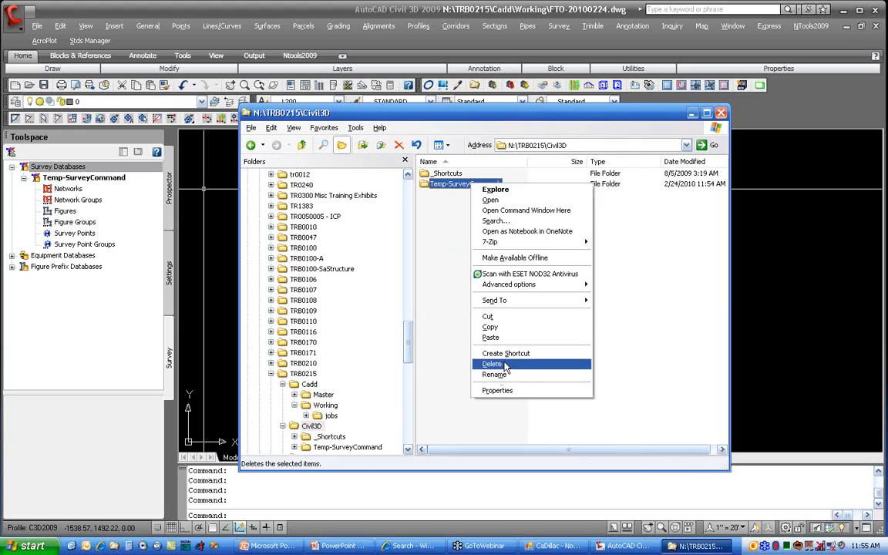
pyautogui.click(81, 307)
pyautogui.rightClick(101, 181)
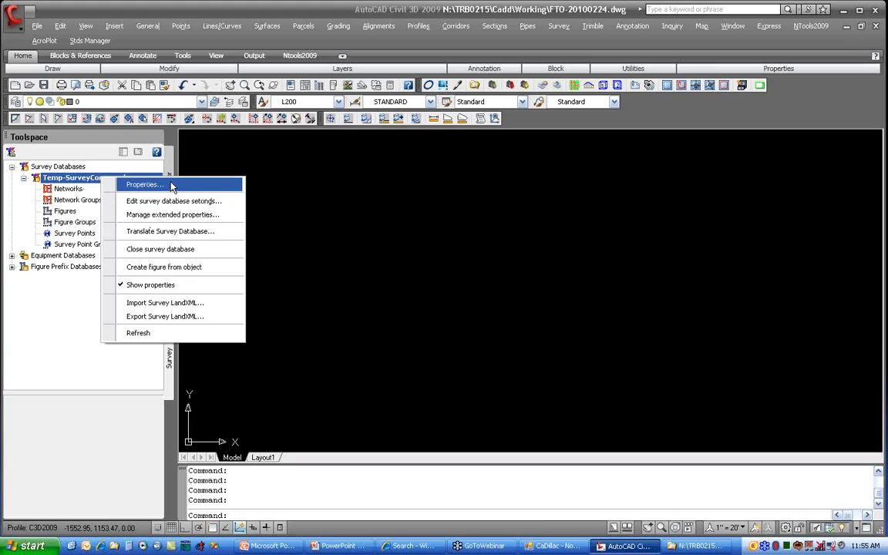
pyautogui.click(153, 186)
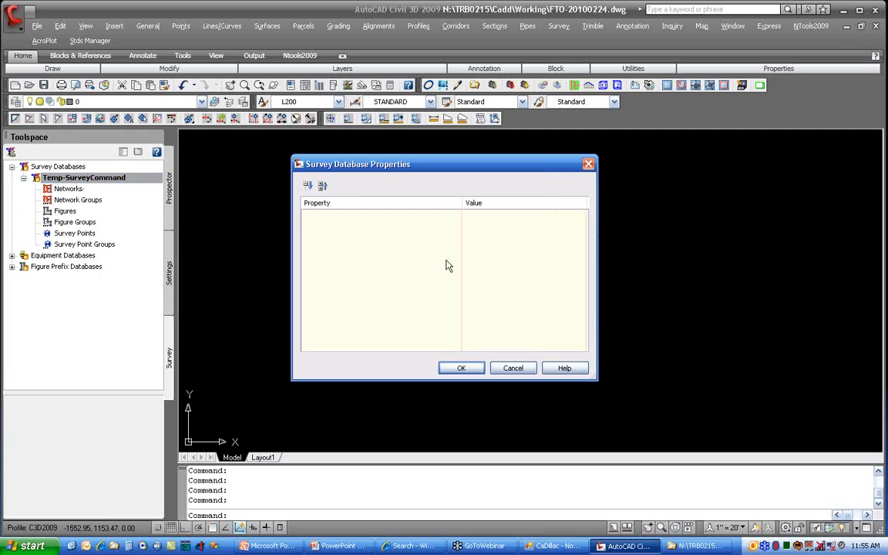
pyautogui.click(513, 369)
# Open the Temp-SurveyCommand survey database settings, review the units, and choose US Foot as the distance unit
pyautogui.rightClick(103, 179)
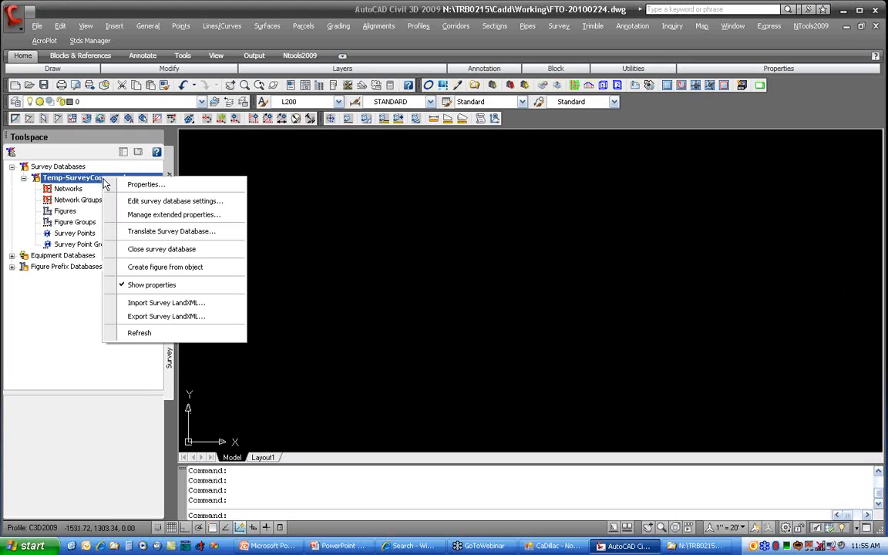
pyautogui.click(232, 203)
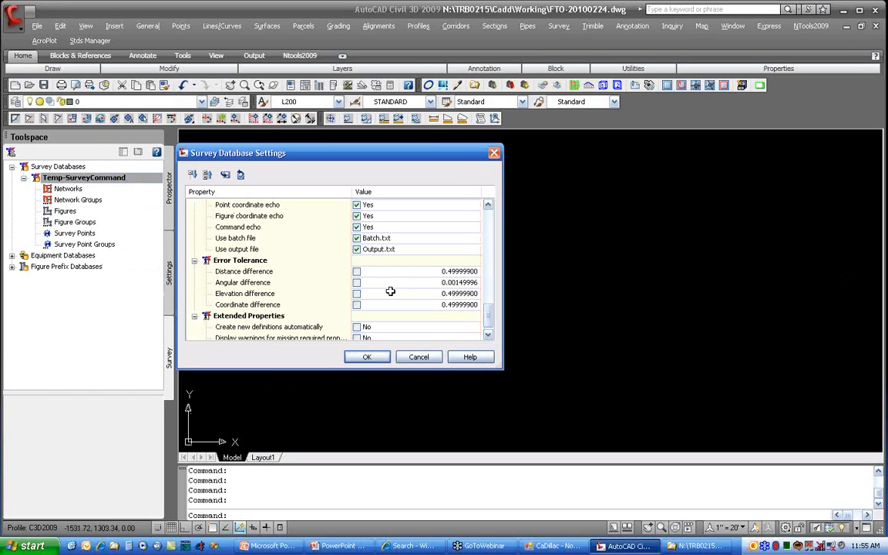
pyautogui.click(490, 275)
pyautogui.moveTo(491, 275); pyautogui.dragTo(496, 221)
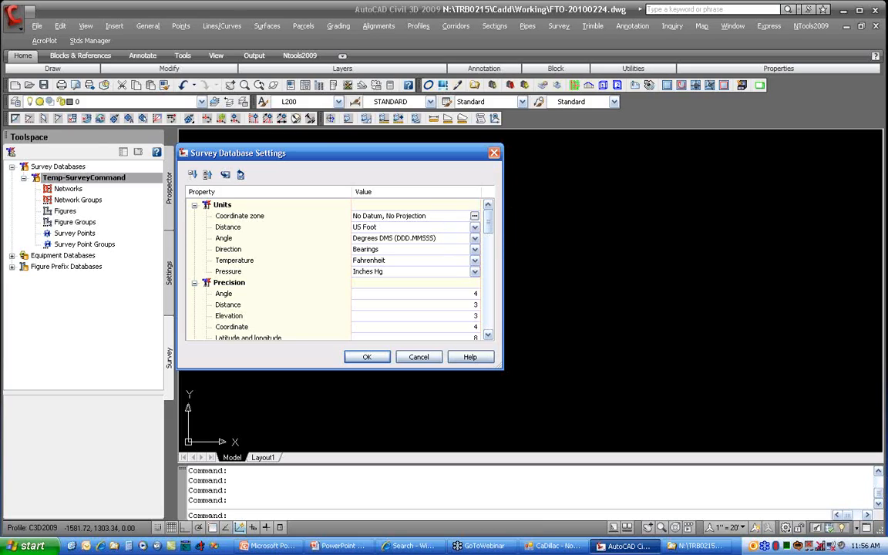
pyautogui.click(384, 227)
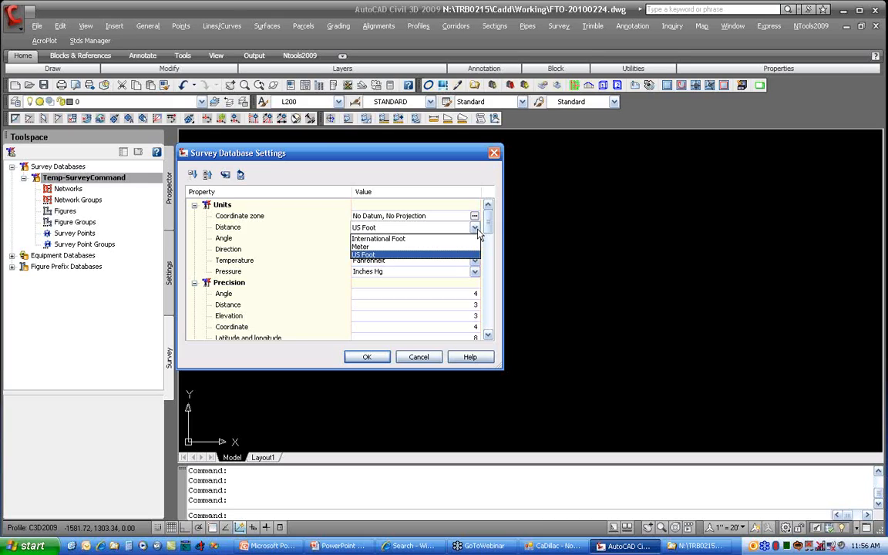
pyautogui.click(371, 255)
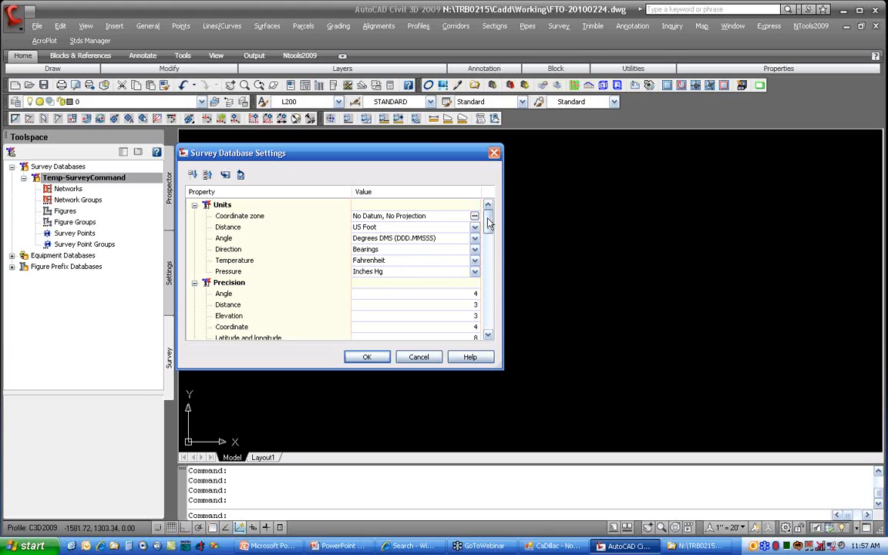
# Review the precision, measurement type, correction and error tolerance settings, toggle the distance difference tolerance on and off, and accept the settings
pyautogui.moveTo(488, 223); pyautogui.dragTo(490, 236)
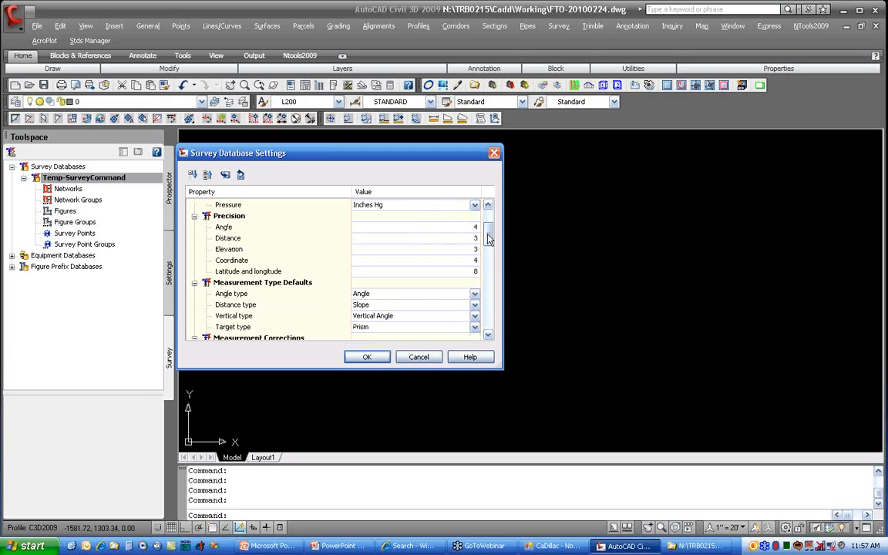
pyautogui.moveTo(488, 238); pyautogui.dragTo(489, 248)
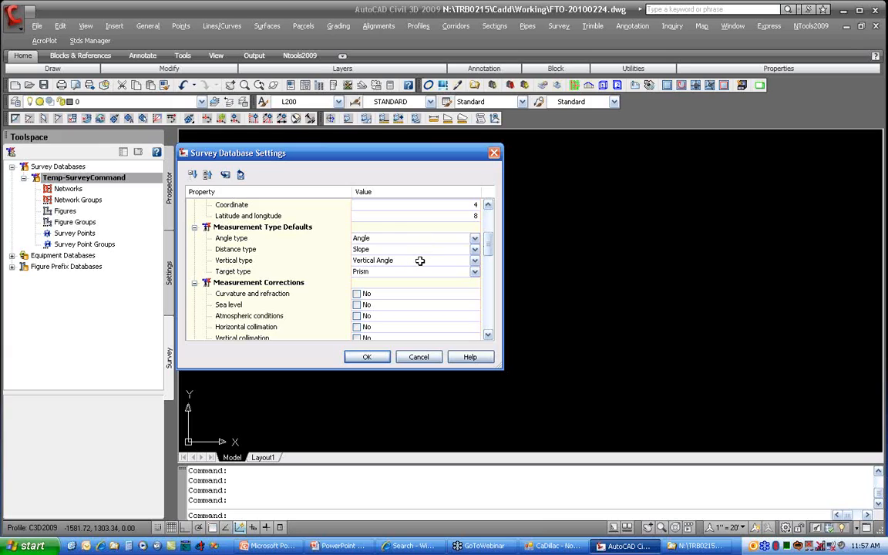
pyautogui.moveTo(487, 247); pyautogui.dragTo(488, 256)
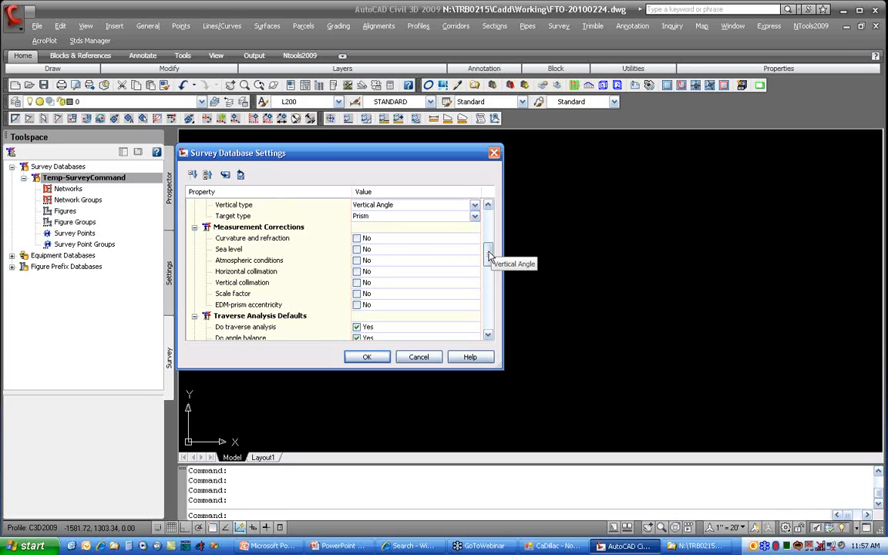
pyautogui.moveTo(488, 255); pyautogui.dragTo(488, 324)
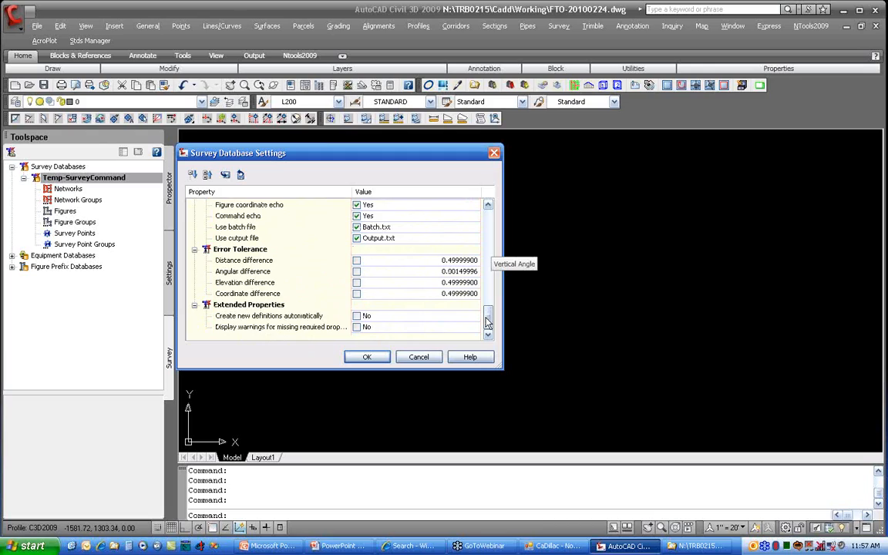
pyautogui.click(357, 260)
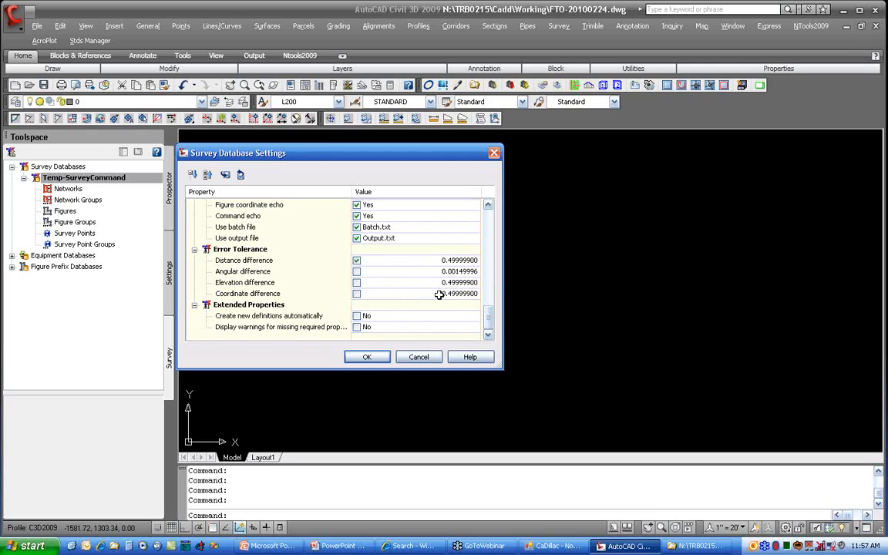
pyautogui.click(357, 261)
pyautogui.click(367, 358)
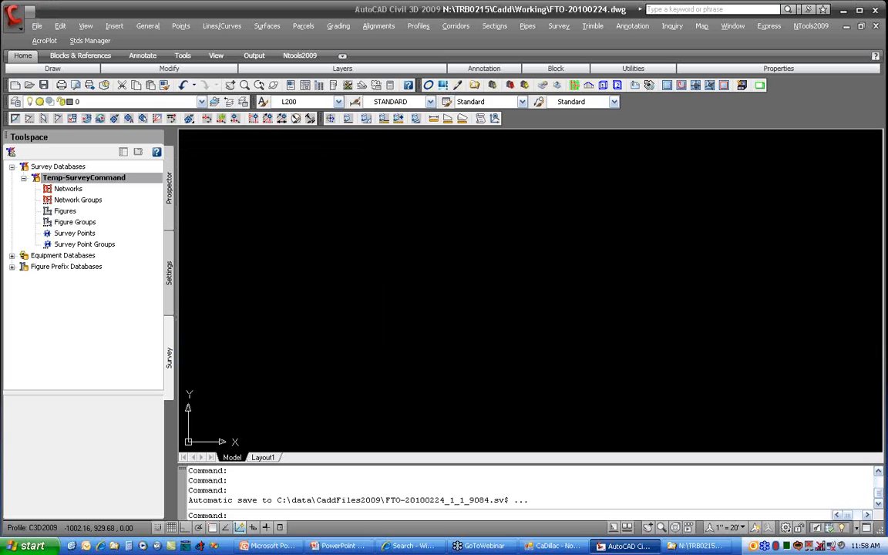
# Reopen the Temp-SurveyCommand database settings and inspect the export destination's settings files, including Survey Database Settings Training.sdb_set, cancelling the export
pyautogui.rightClick(89, 180)
pyautogui.click(128, 196)
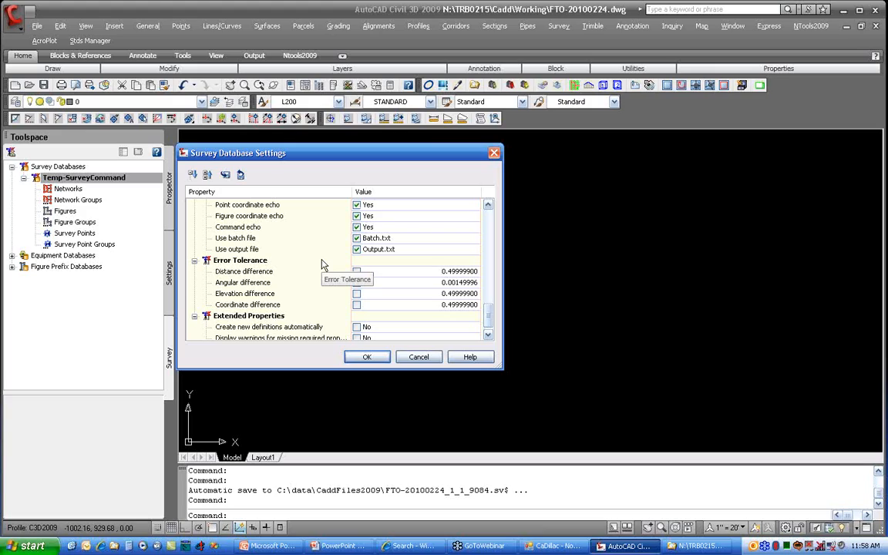
pyautogui.click(225, 175)
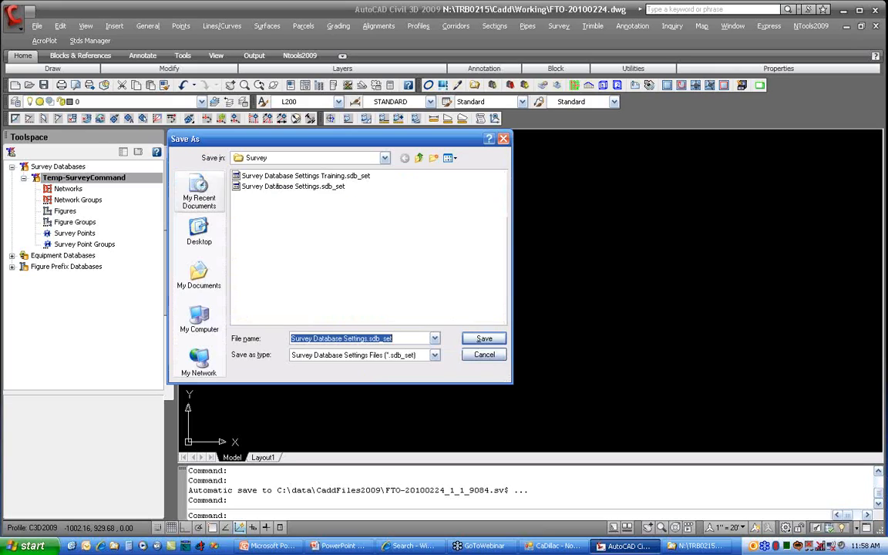
pyautogui.click(321, 176)
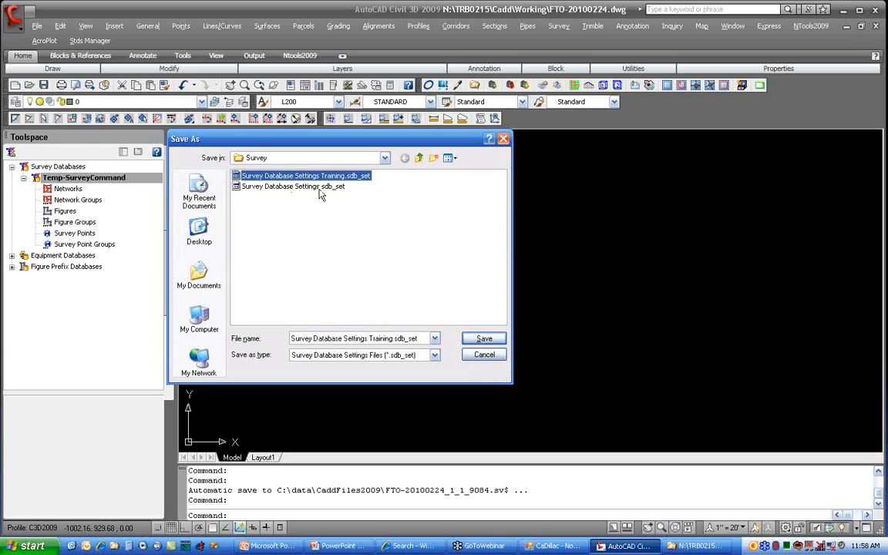
pyautogui.click(484, 355)
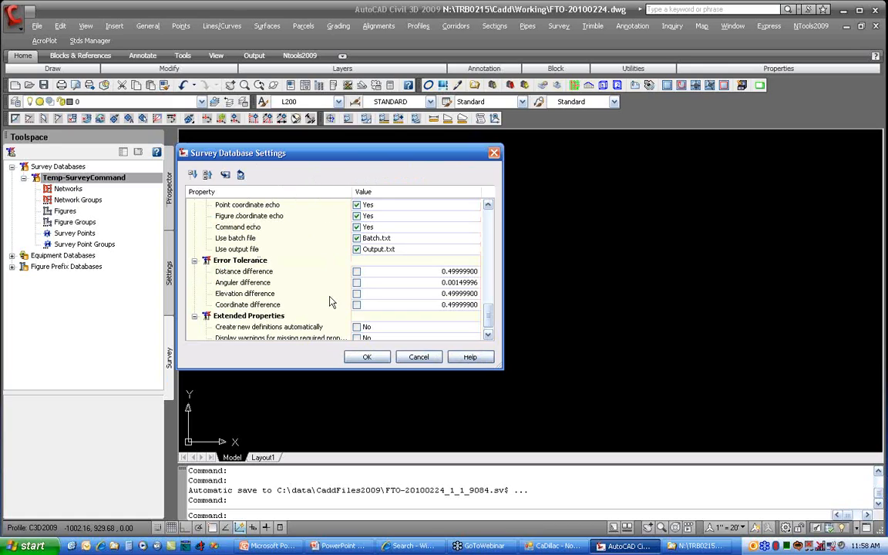
# Import Survey Database Settings Training.sdb_set into the survey database settings, check the units and precision, and accept them
pyautogui.click(241, 176)
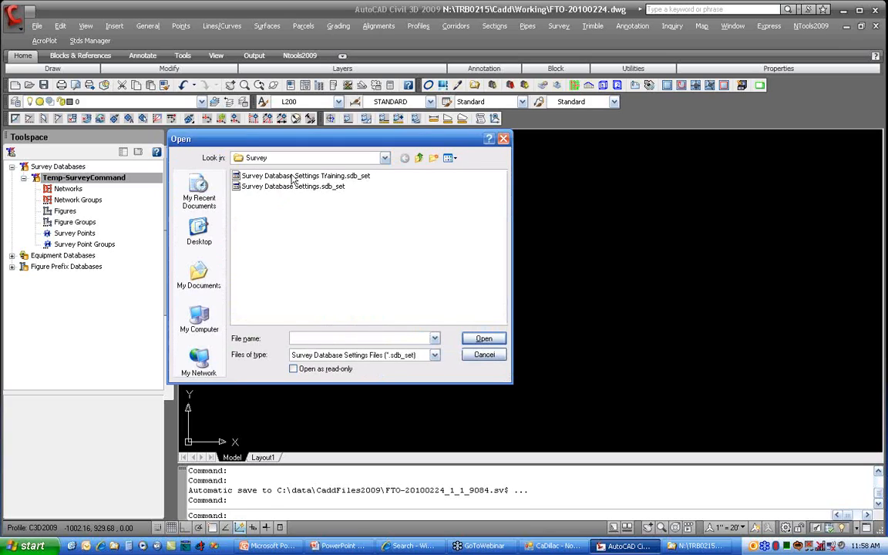
pyautogui.click(293, 176)
pyautogui.click(483, 339)
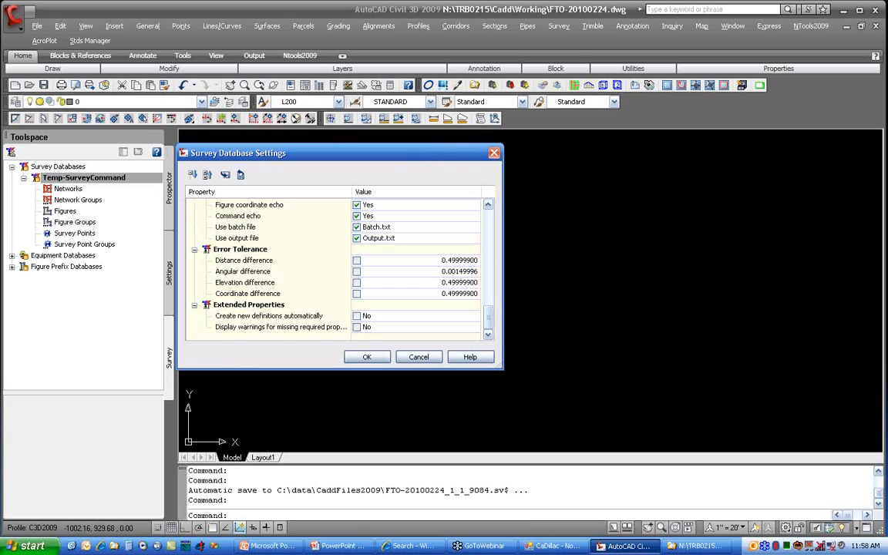
pyautogui.scroll(15, 487, 325)
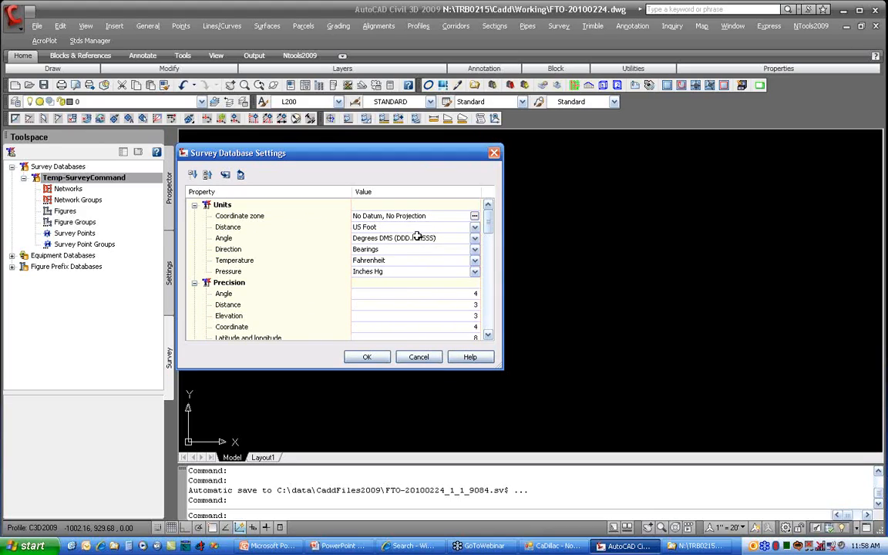
pyautogui.click(368, 357)
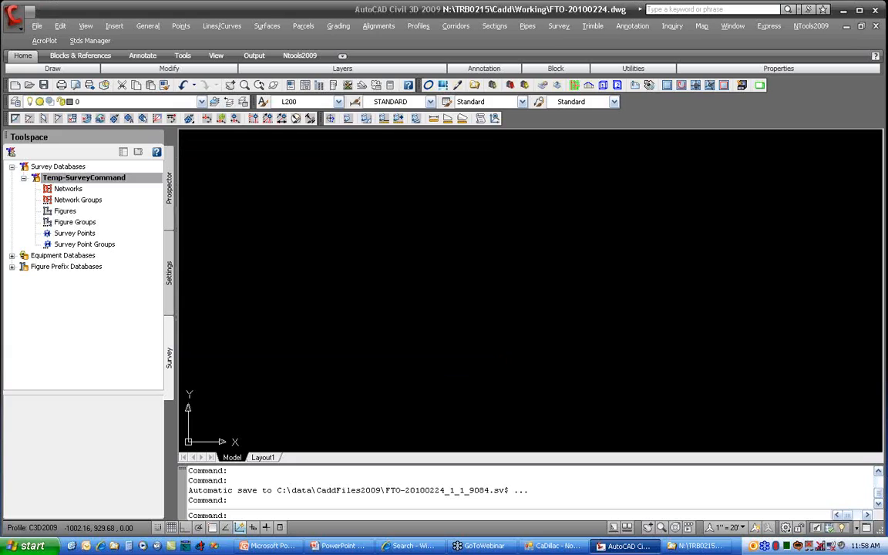
# Create a survey network named "manual data entry" in the Temp-SurveyCommand database with an empty description
pyautogui.rightClick(104, 181)
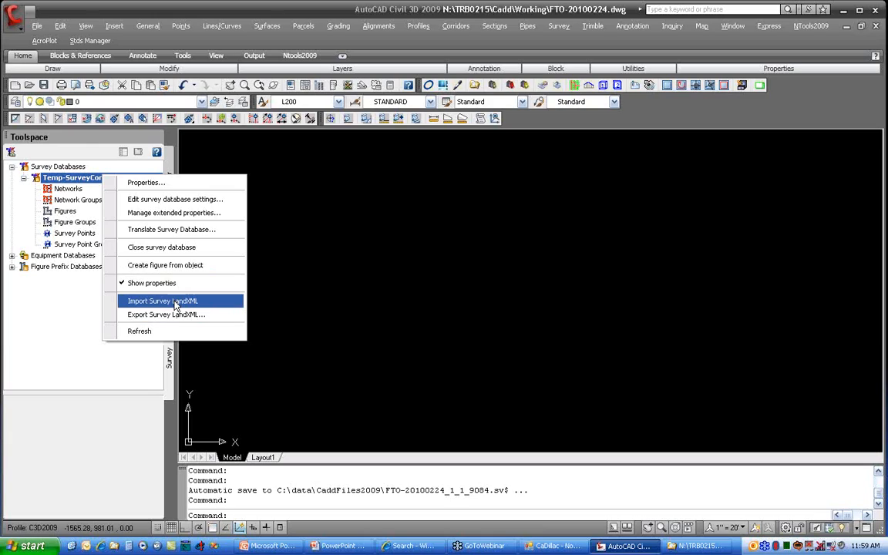
pyautogui.click(63, 279)
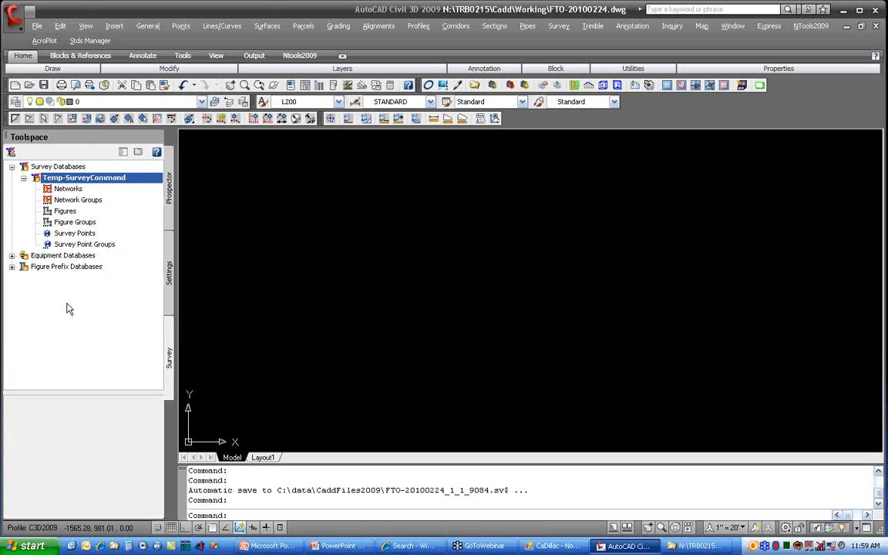
pyautogui.rightClick(72, 190)
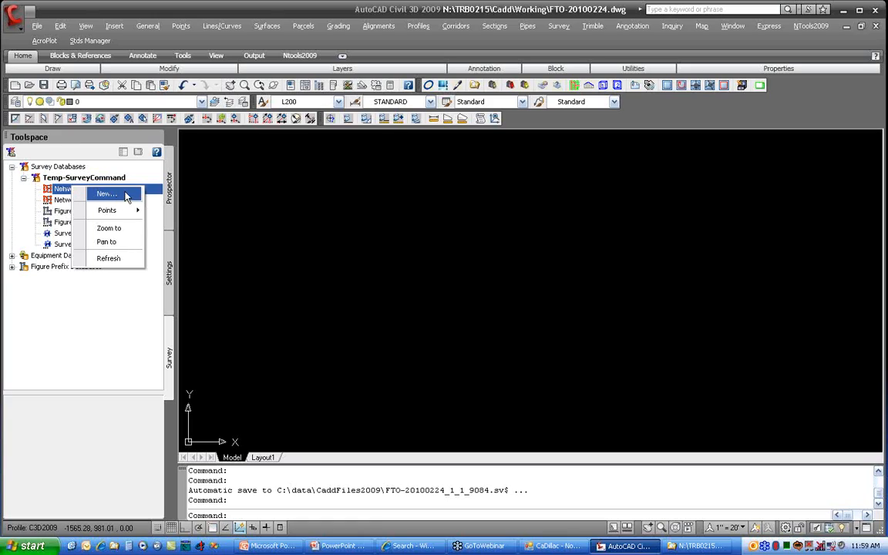
pyautogui.click(132, 198)
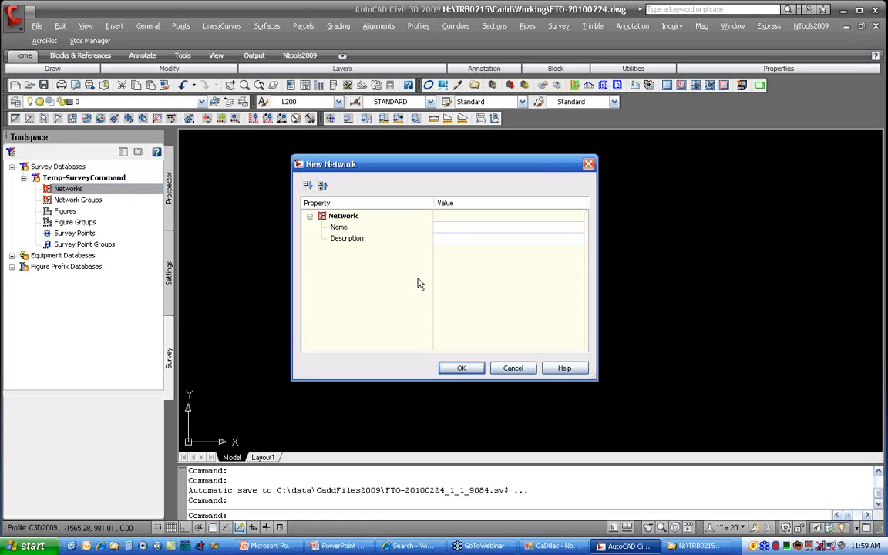
pyautogui.click(451, 226)
pyautogui.write('ma')
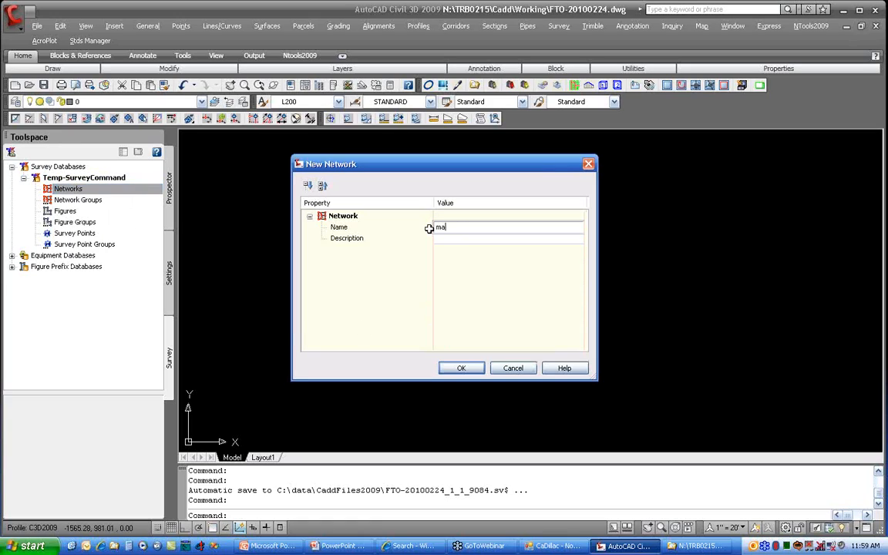
pyautogui.write('nual data entry')
pyautogui.click(446, 238)
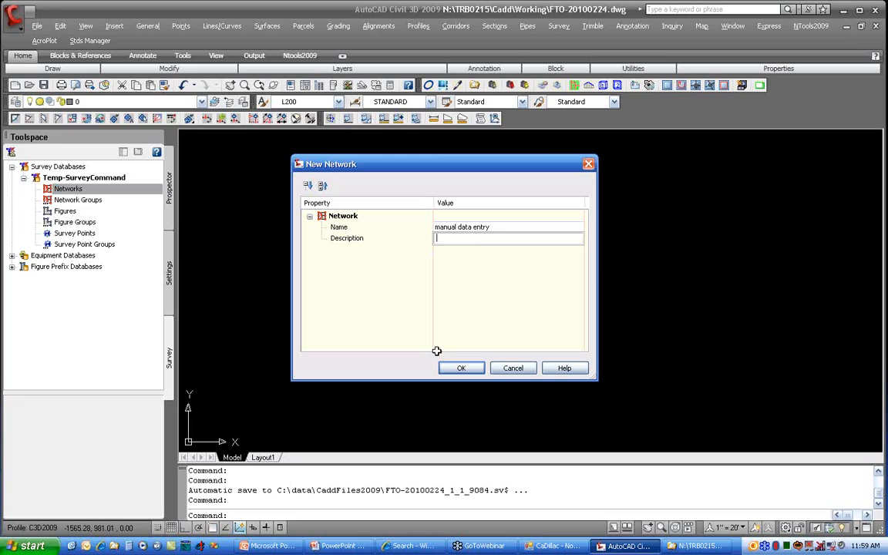
pyautogui.click(461, 367)
# Expand the manual data entry network and examine its control points, non-control points and the options for inserting points into the drawing
pyautogui.click(47, 200)
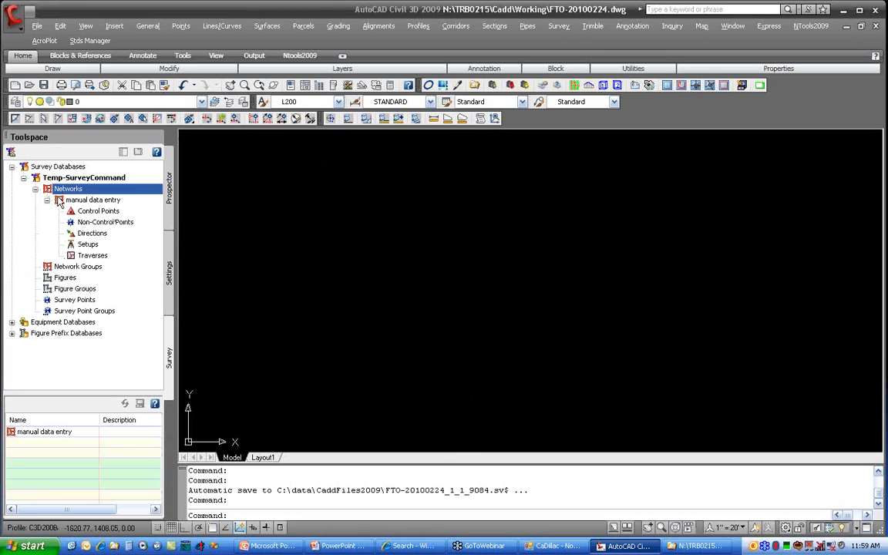
pyautogui.click(108, 211)
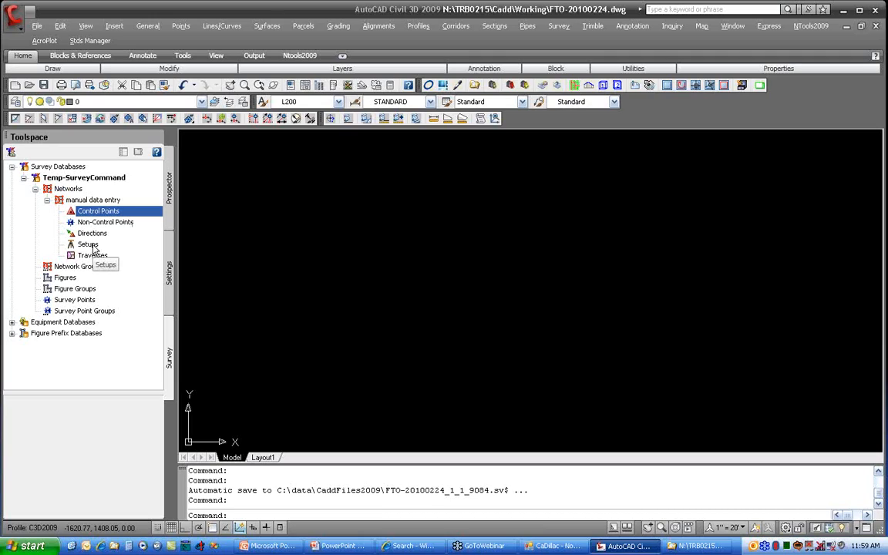
pyautogui.click(105, 221)
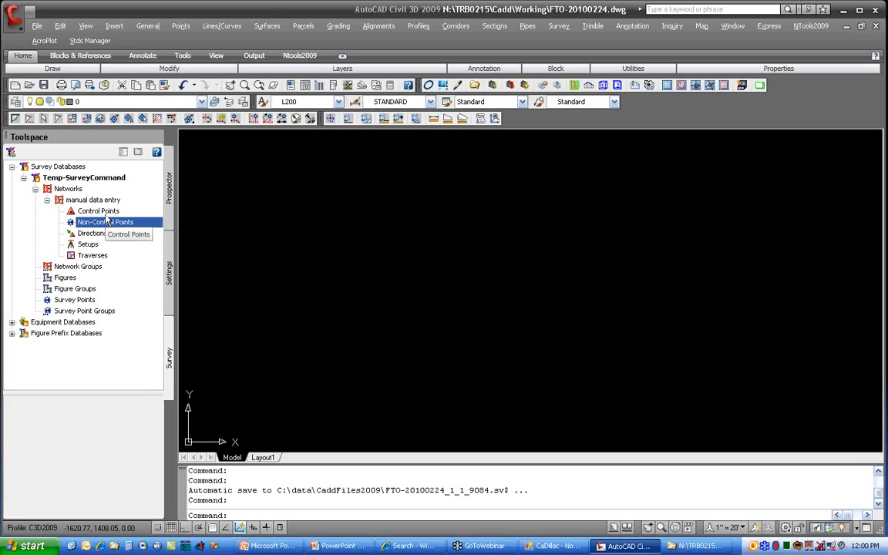
pyautogui.rightClick(100, 222)
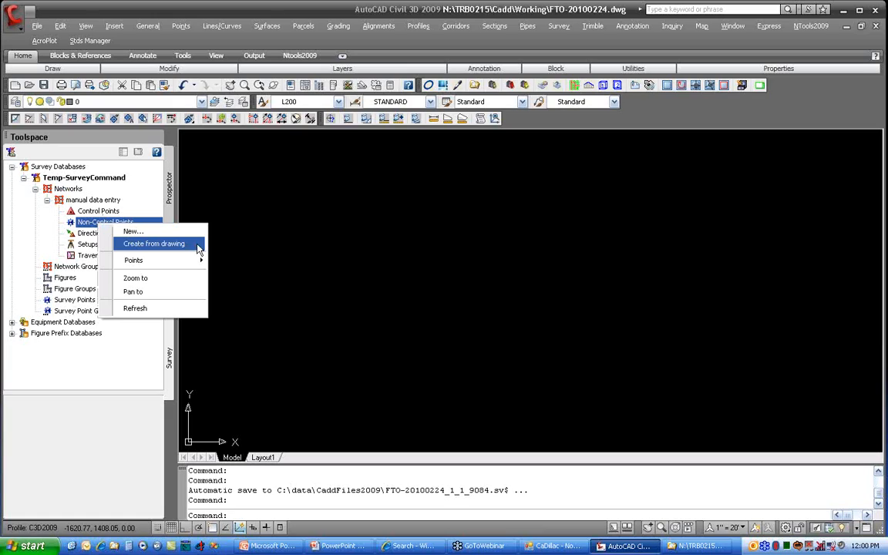
pyautogui.moveTo(190, 259)
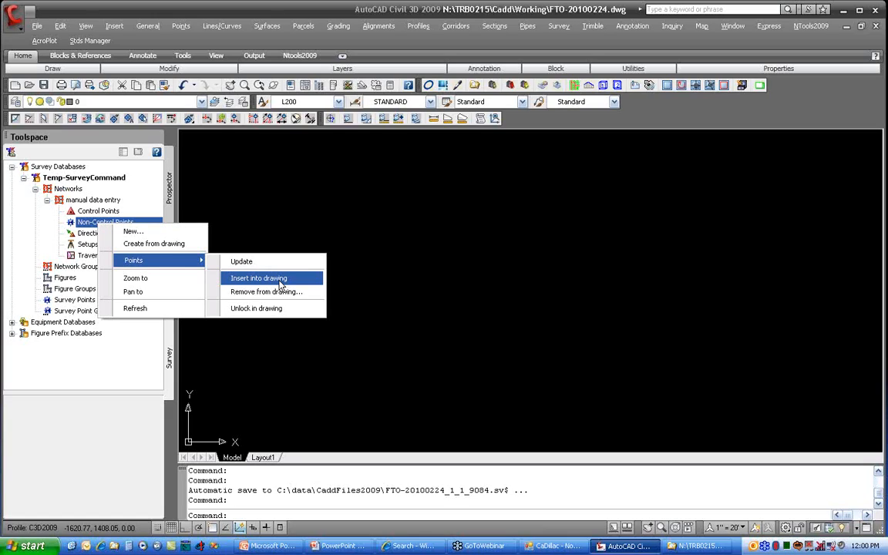
# Inspect the manual data entry network's properties and its entry in the networks editor without changing anything
pyautogui.click(88, 200)
pyautogui.rightClick(92, 199)
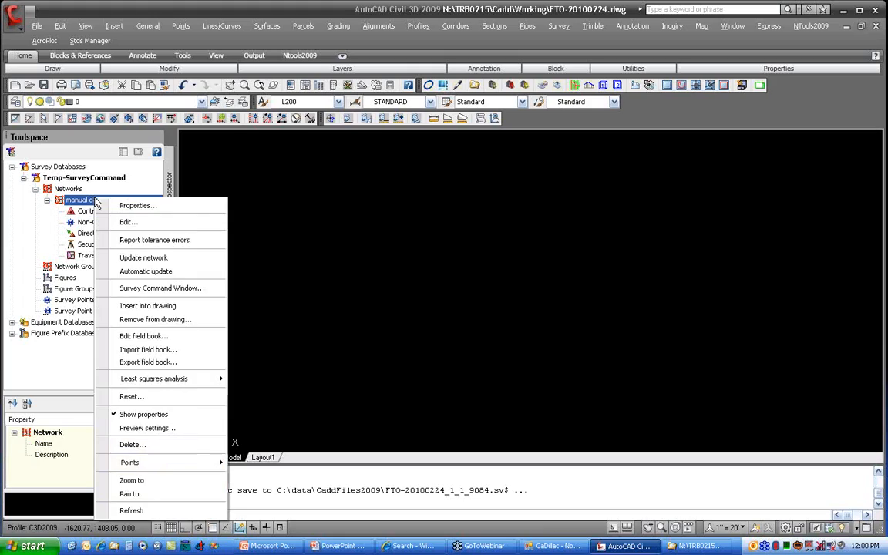
pyautogui.click(195, 207)
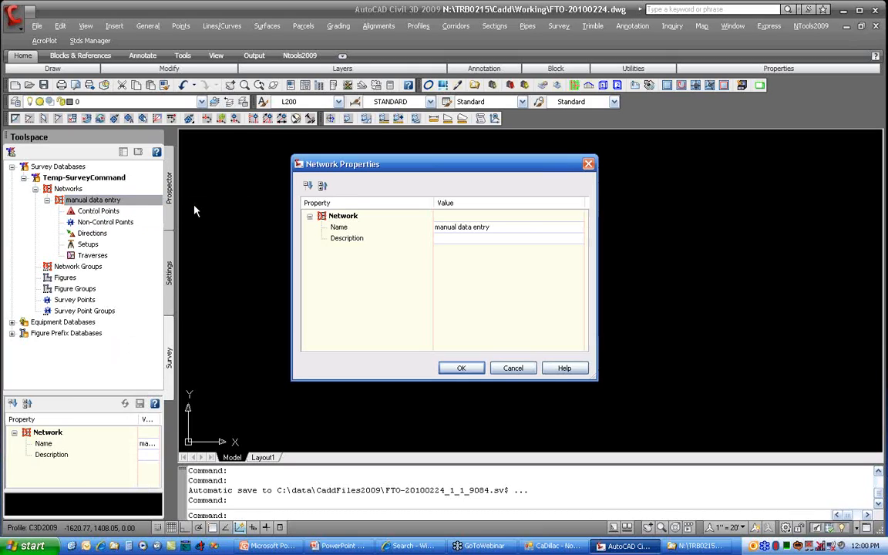
pyautogui.click(512, 368)
pyautogui.rightClick(137, 204)
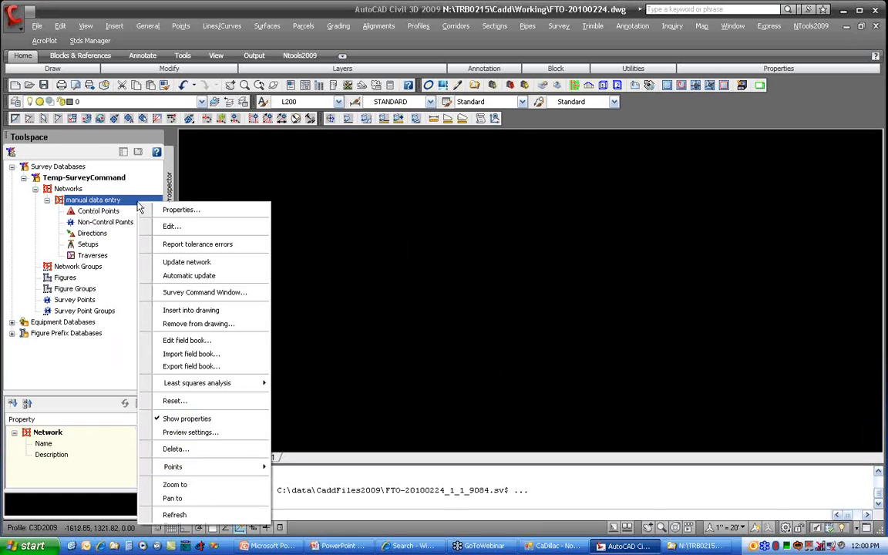
pyautogui.click(192, 227)
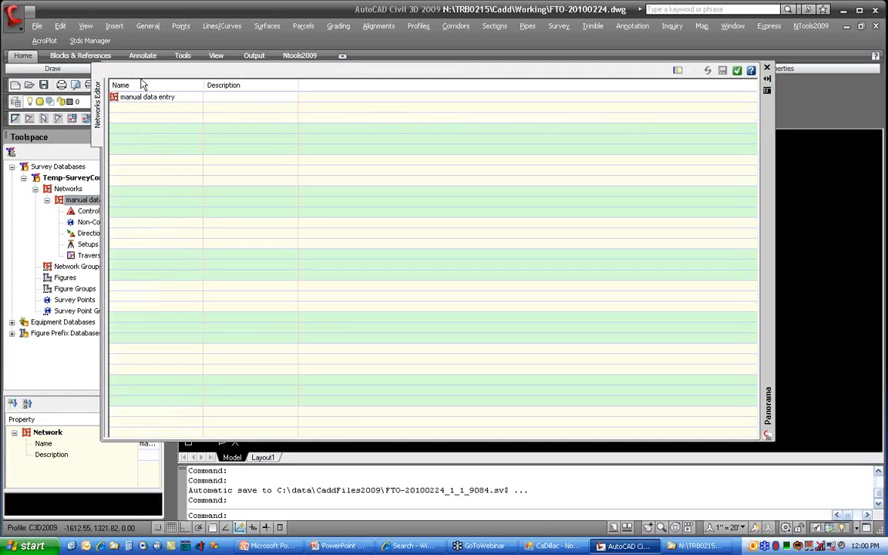
pyautogui.click(736, 71)
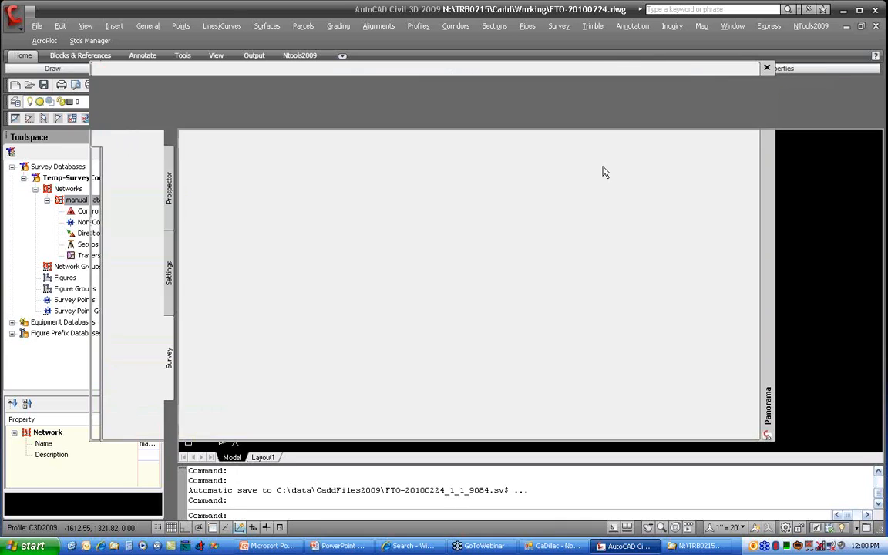
# Open the Survey Command Window for the manual data entry network and review its help reference of point creation and location commands
pyautogui.rightClick(110, 200)
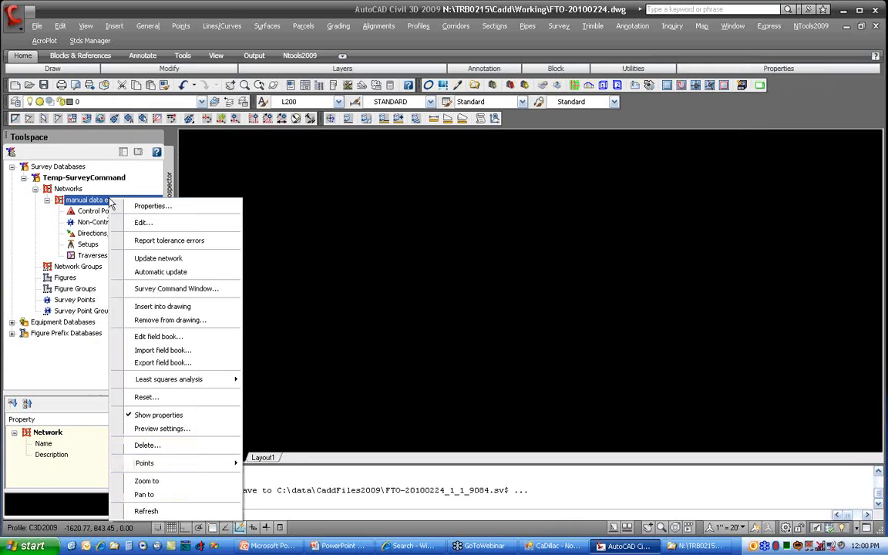
pyautogui.click(229, 295)
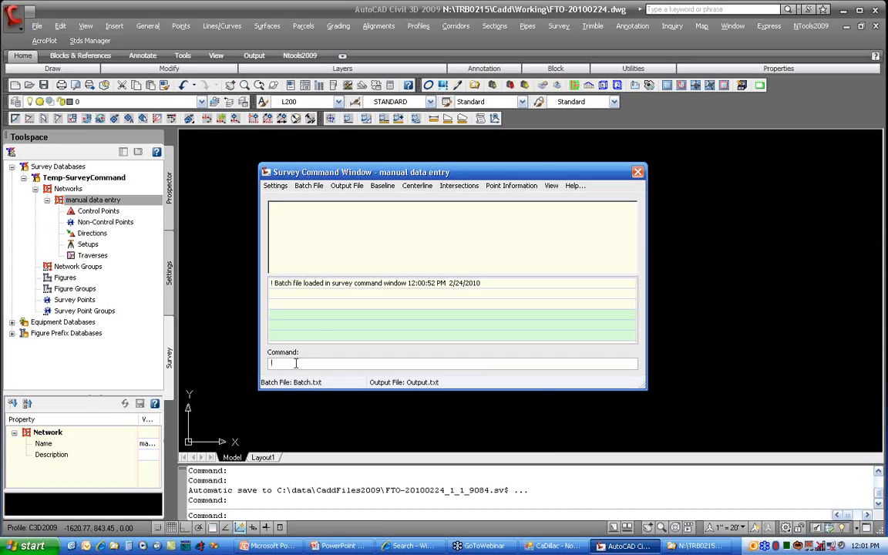
pyautogui.write('help,')
pyautogui.press('Return')
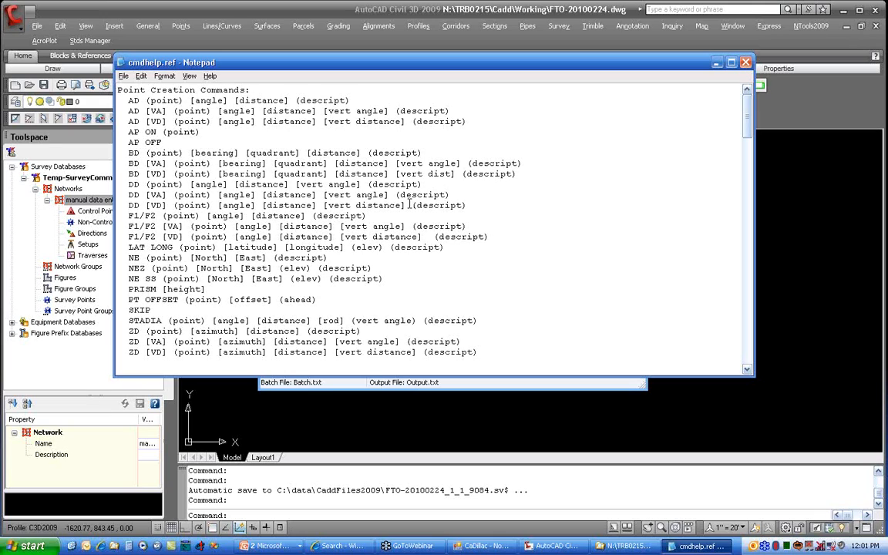
pyautogui.scroll(-8, 370, 183)
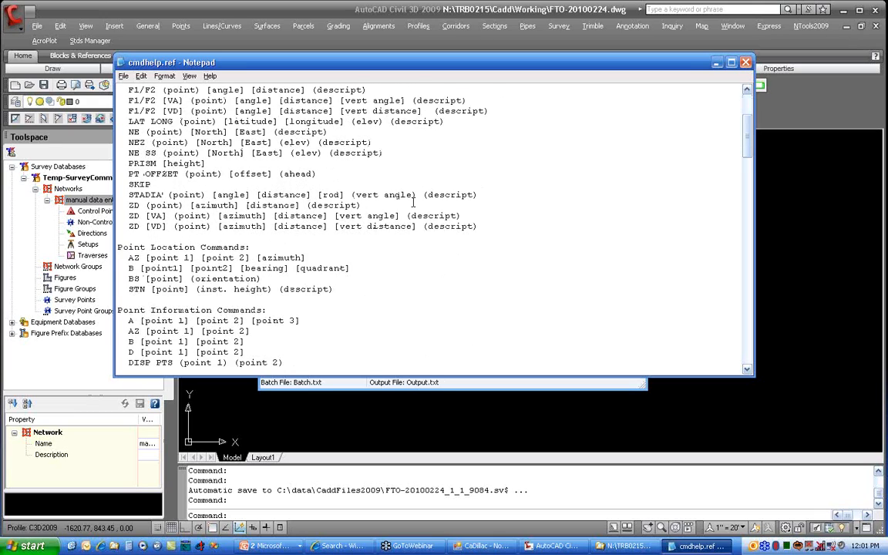
pyautogui.click(748, 61)
# Create point 1 with the NEZ command at northing 5000, easting 5000, elevation 1000, described as TA1, and uncover it in the drawing
pyautogui.click(335, 360)
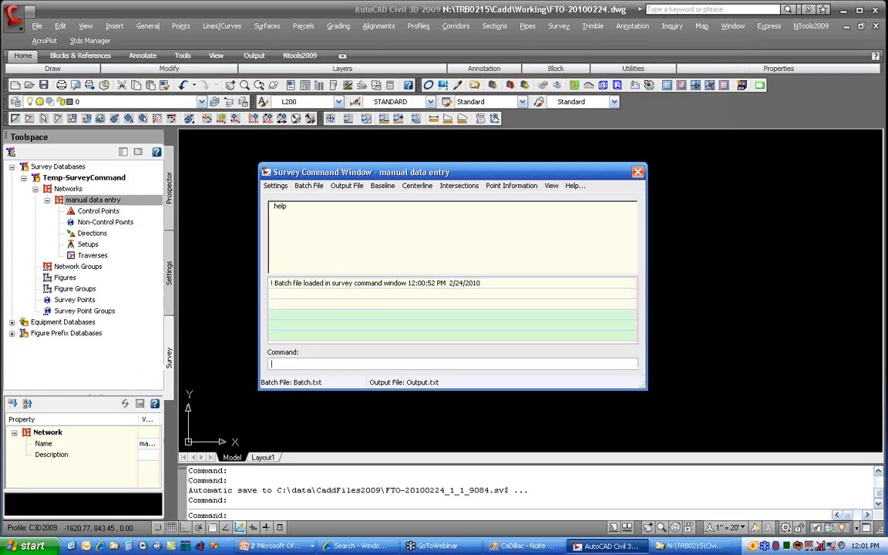
pyautogui.write('NEZ,')
pyautogui.write(' 1 500')
pyautogui.write('0 50')
pyautogui.write('00')
pyautogui.write(' 1000 TA')
pyautogui.write('1')
pyautogui.press('Return')
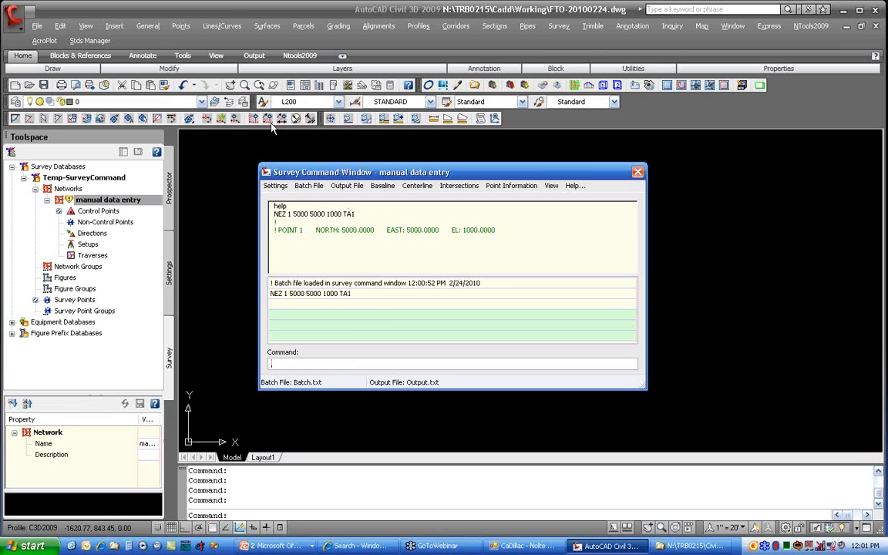
pyautogui.moveTo(389, 172); pyautogui.dragTo(247, 78)
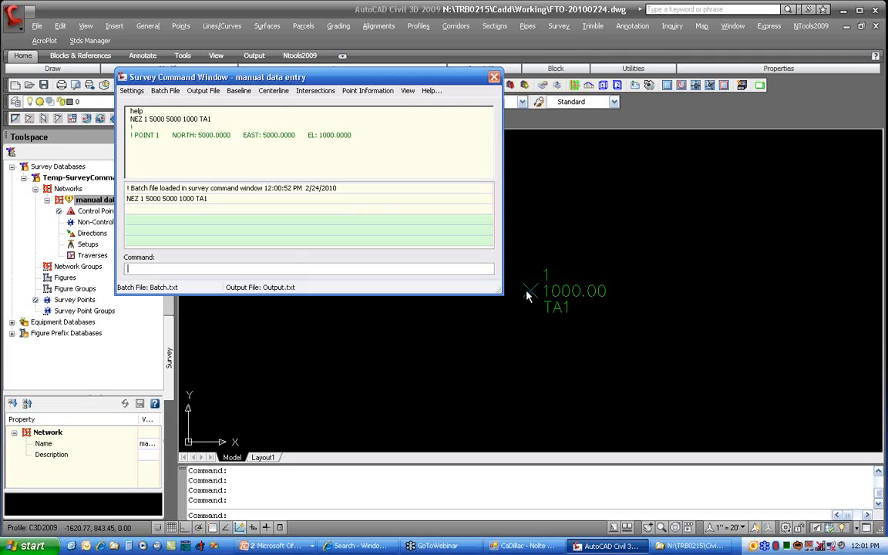
# Define the azimuth from point 1 to point 2 as 0 with the survey command AZ 1 2 0
pyautogui.click(178, 267)
pyautogui.write('AZ 1 2 0')
pyautogui.press('Return')
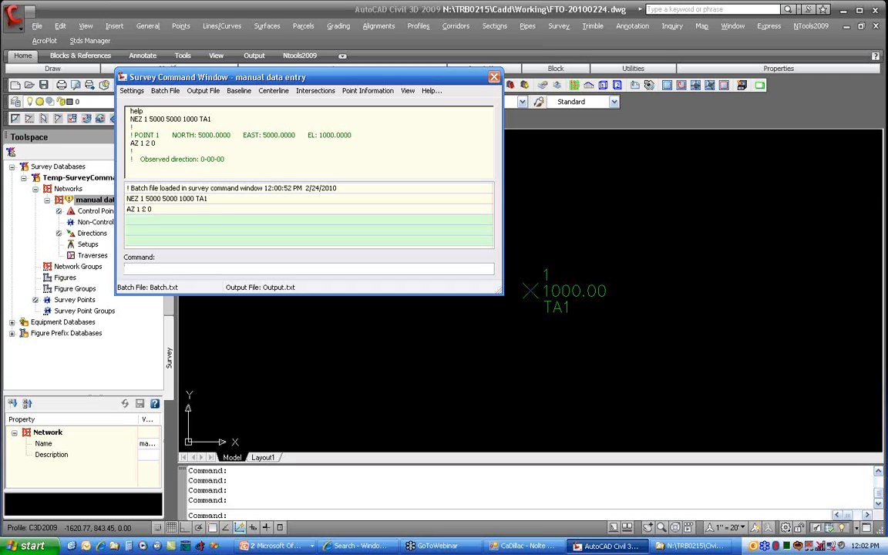
# Set up the station on point 1 with instrument height 5.22 and description TA1, and backsight point 2
pyautogui.write('STN 1 5.25')
pyautogui.write(' TA1')
pyautogui.press('Return')
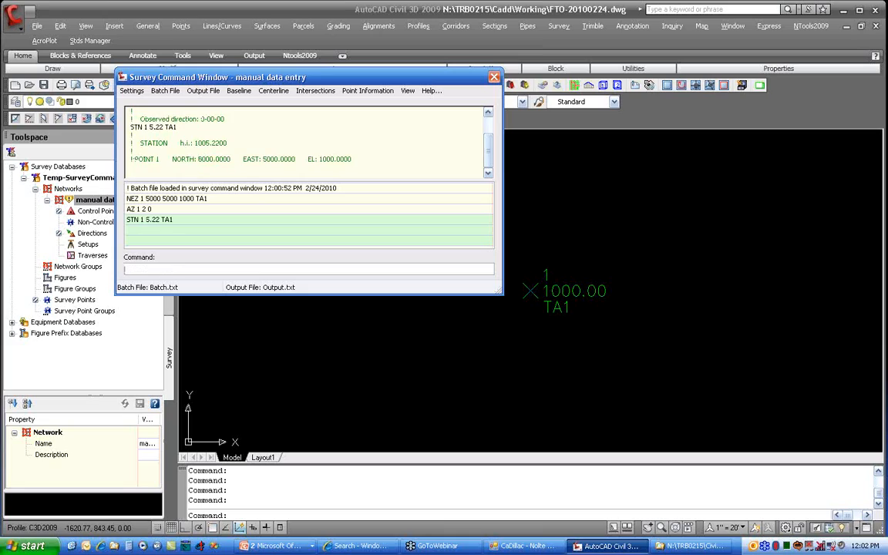
pyautogui.write('BS 2')
pyautogui.press('Return')
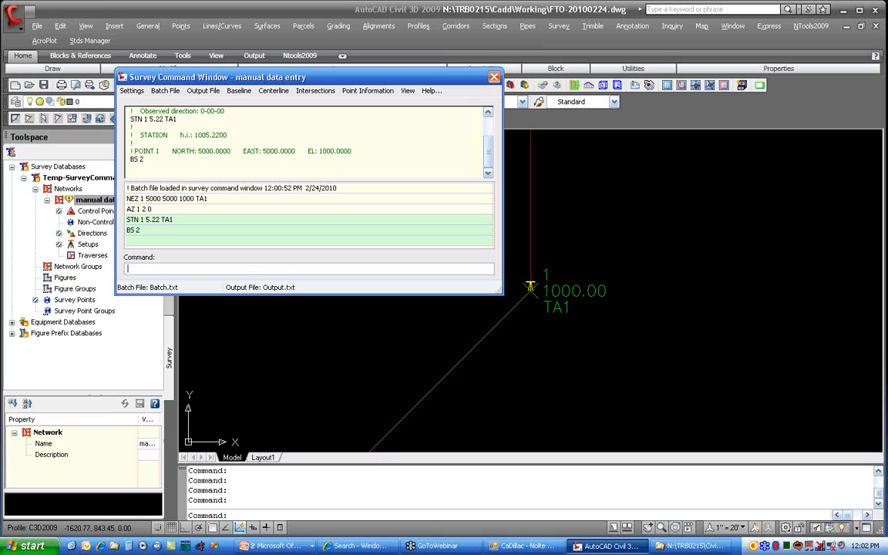
# Enter the sideshot AD VA 3 85.1819 300 89.5503 WTFH to create point 3 by angle, distance and vertical angle
pyautogui.write('AS')
pyautogui.press('BackSpace')
pyautogui.write('D:VA')
pyautogui.write('3')
pyautogui.write('13')
pyautogui.write('5.')
pyautogui.write('1')
pyautogui.write('8.')
pyautogui.write('19')
pyautogui.write(' 300')
pyautogui.write(' 89')
pyautogui.write('.55')
pyautogui.write('03 ')
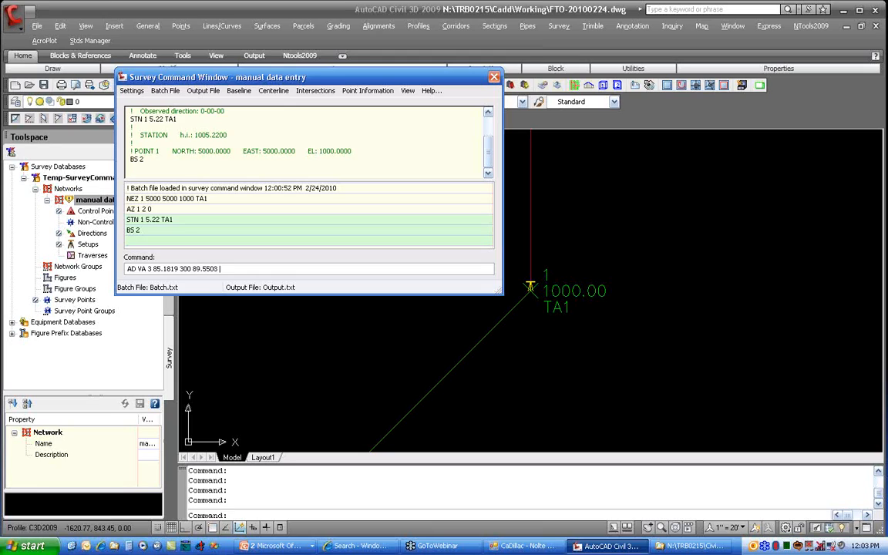
pyautogui.write('WTFH')
pyautogui.press('Return')
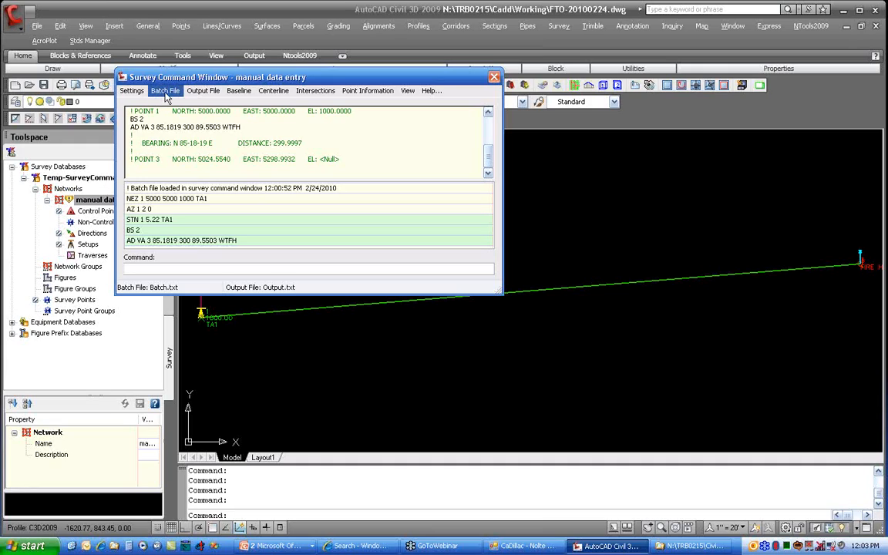
# Edit the batch file so that point 3's description reads WTVA, and save the change
pyautogui.click(165, 92)
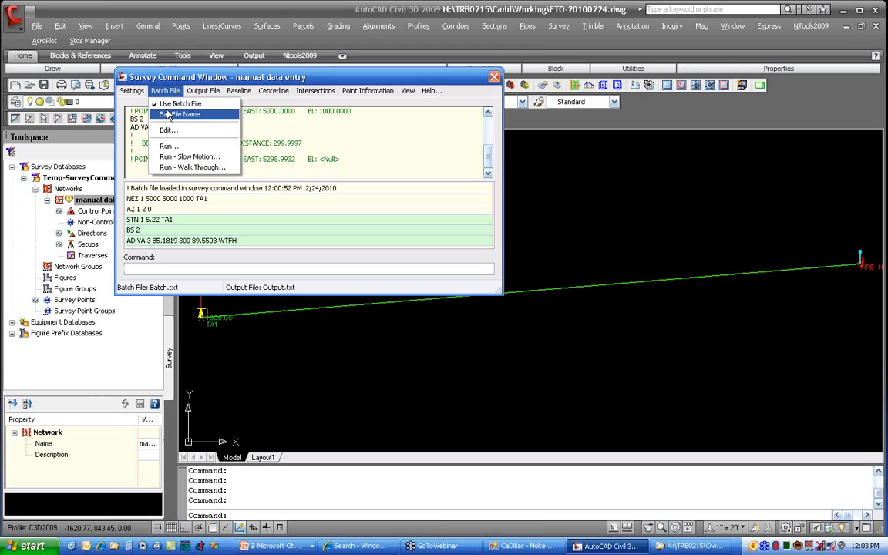
pyautogui.click(169, 130)
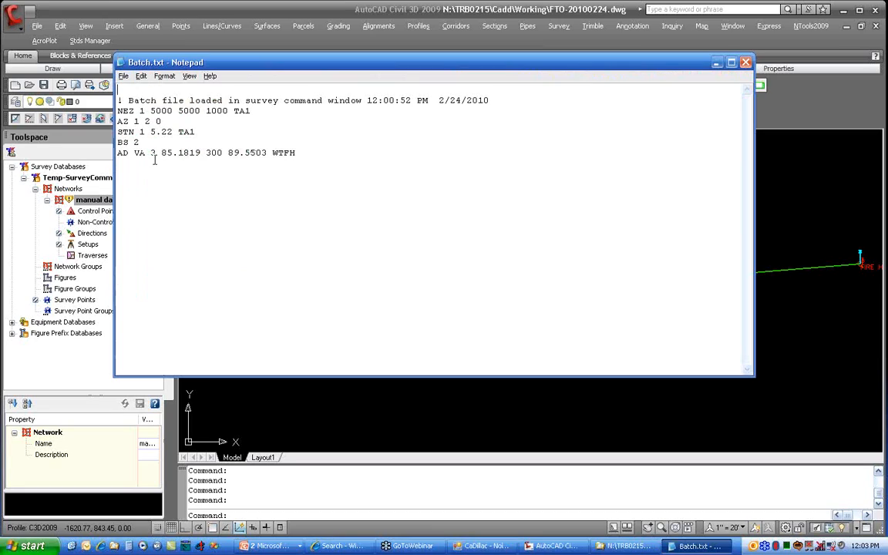
pyautogui.moveTo(161, 153); pyautogui.dragTo(175, 153)
pyautogui.moveTo(295, 152); pyautogui.dragTo(283, 153)
pyautogui.write('VA')
pyautogui.click(748, 62)
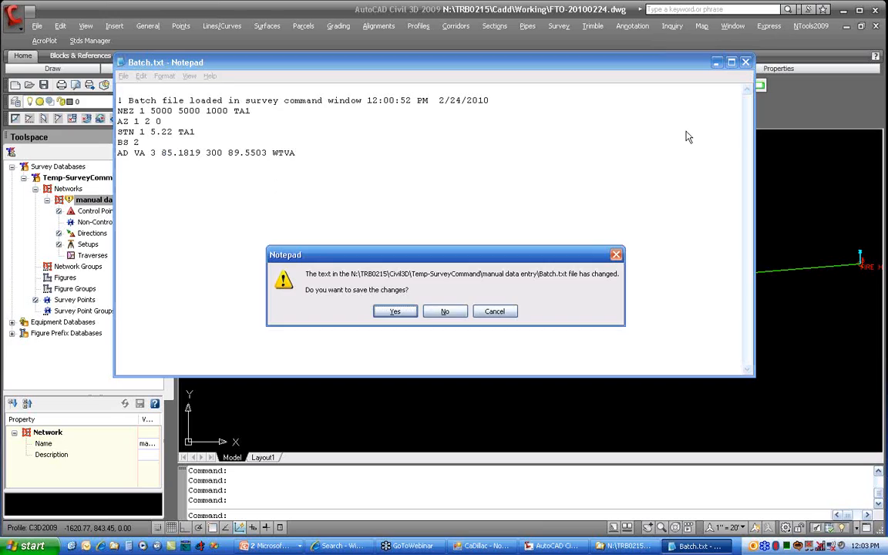
pyautogui.click(392, 313)
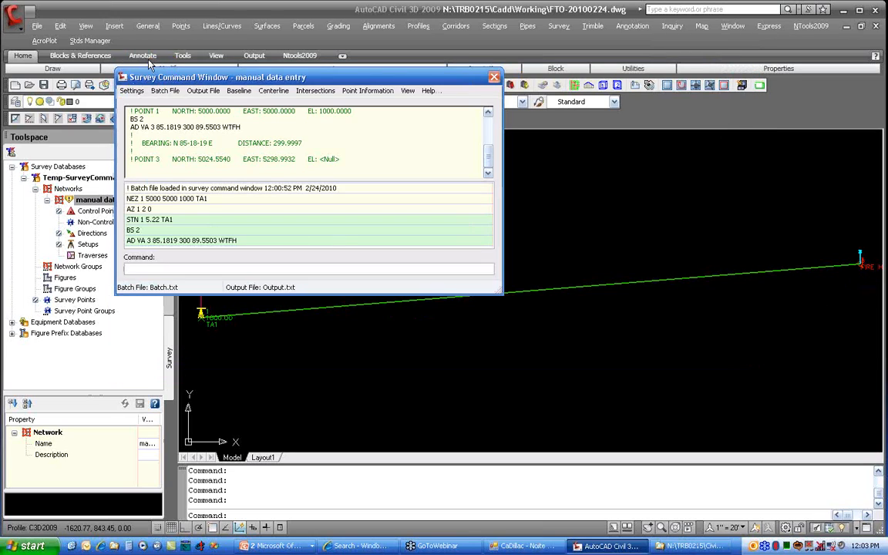
# Run the edited batch file to reprocess the survey commands, and close the Survey Command Window
pyautogui.click(168, 92)
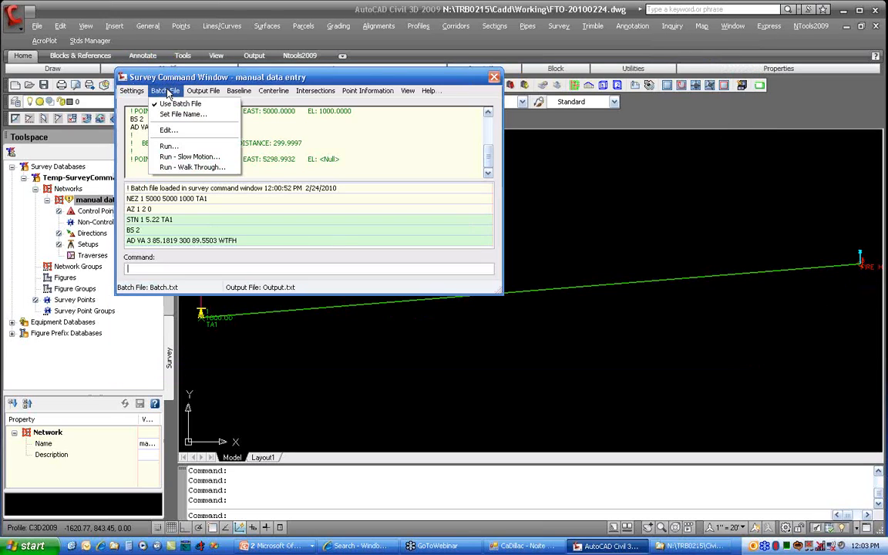
pyautogui.click(168, 145)
pyautogui.click(415, 398)
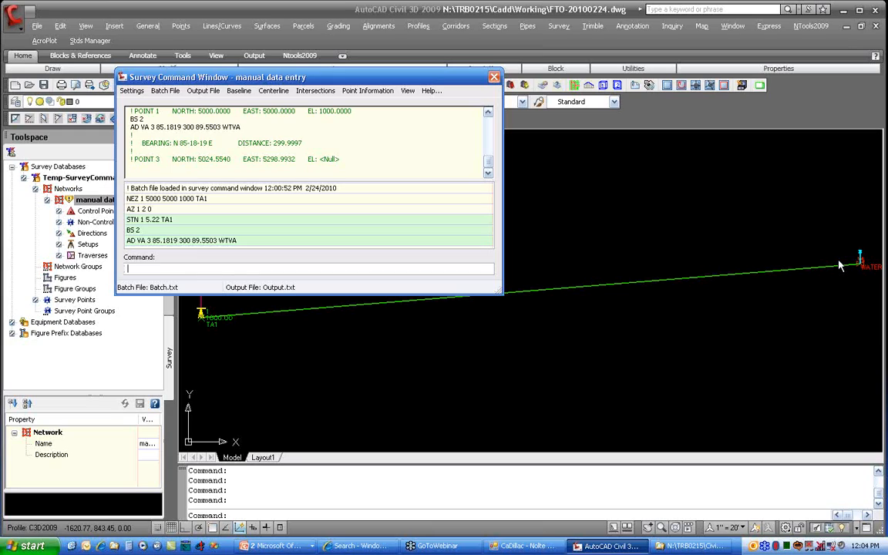
pyautogui.click(494, 78)
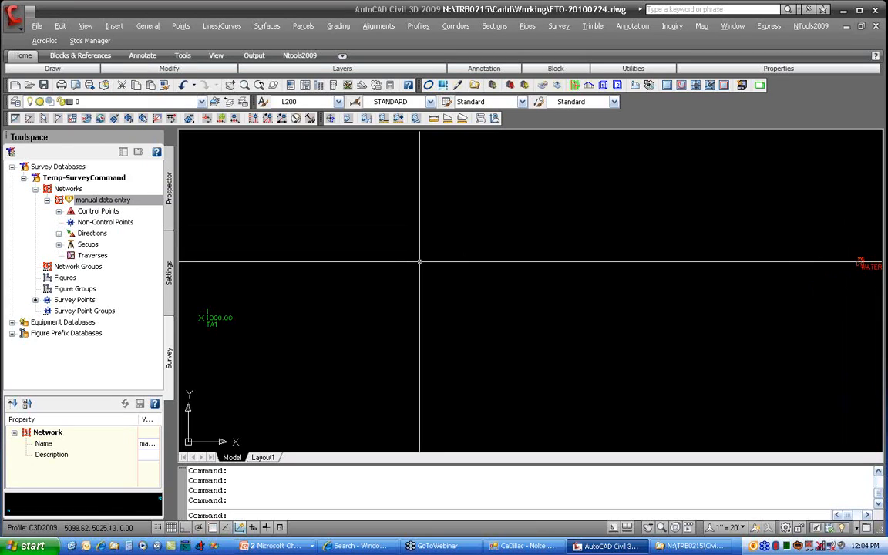
# Update the manual data entry network so it reflects the entered survey data
pyautogui.scroll(-2, 420, 264)
pyautogui.moveTo(372, 293); pyautogui.dragTo(414, 278, button='middle')
pyautogui.click(116, 200)
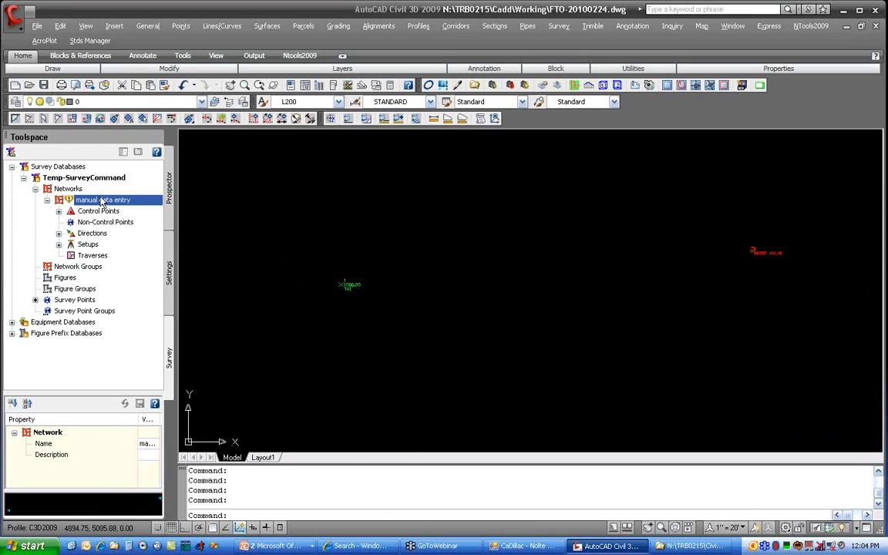
pyautogui.rightClick(117, 201)
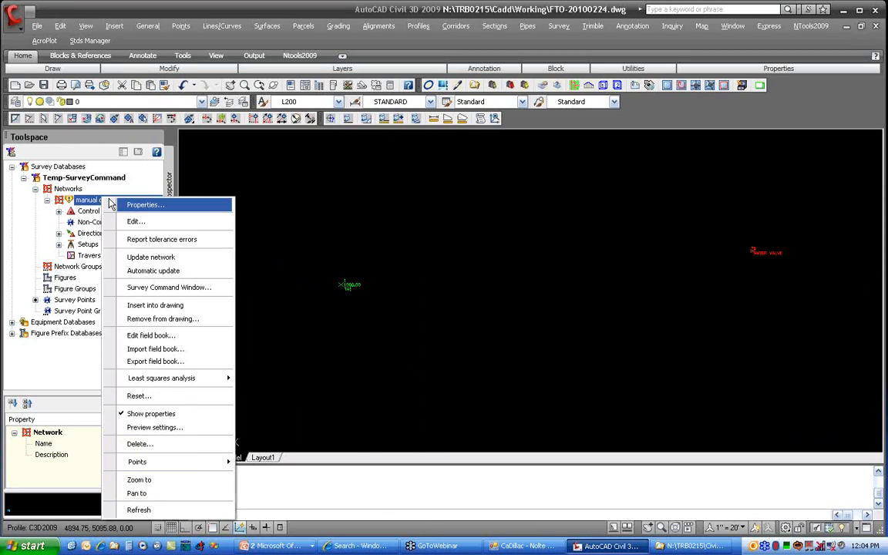
pyautogui.click(142, 257)
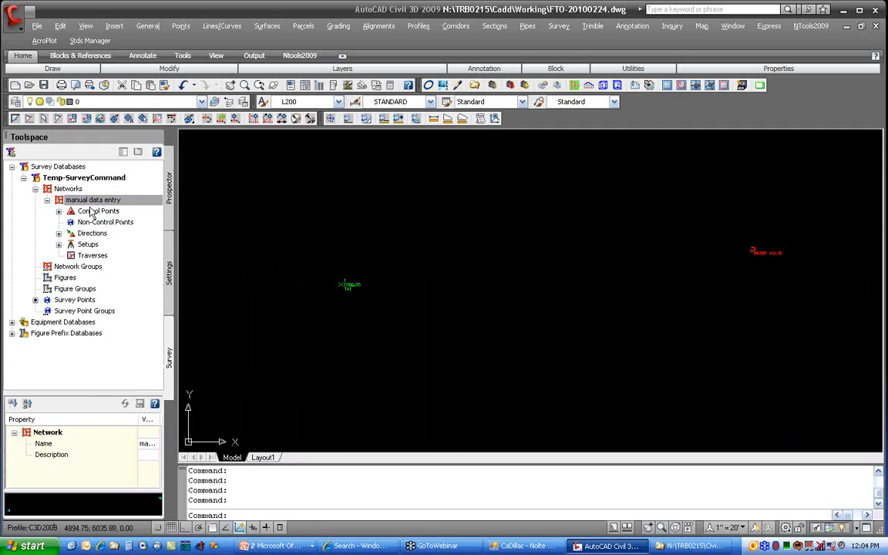
# Open control point 1 in the control points editor and review its easting, northing, elevation and description fields
pyautogui.click(59, 212)
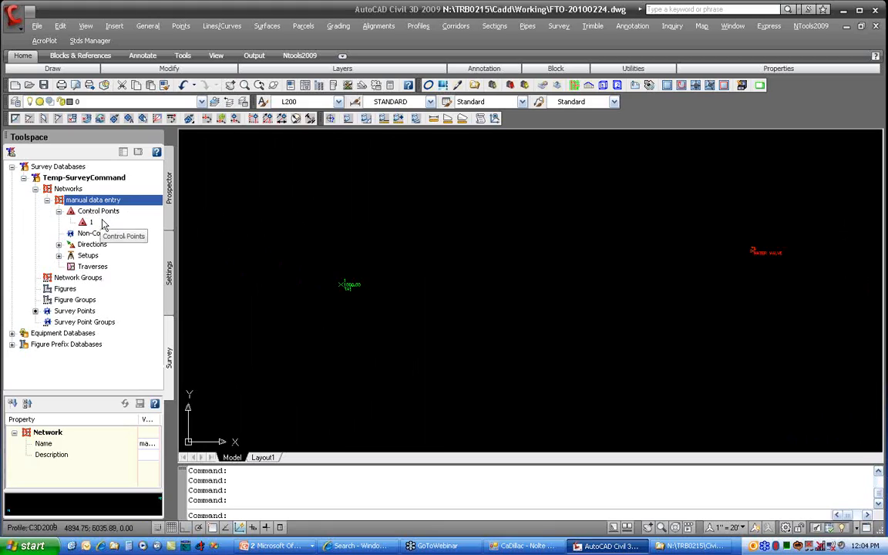
pyautogui.rightClick(89, 222)
pyautogui.click(142, 244)
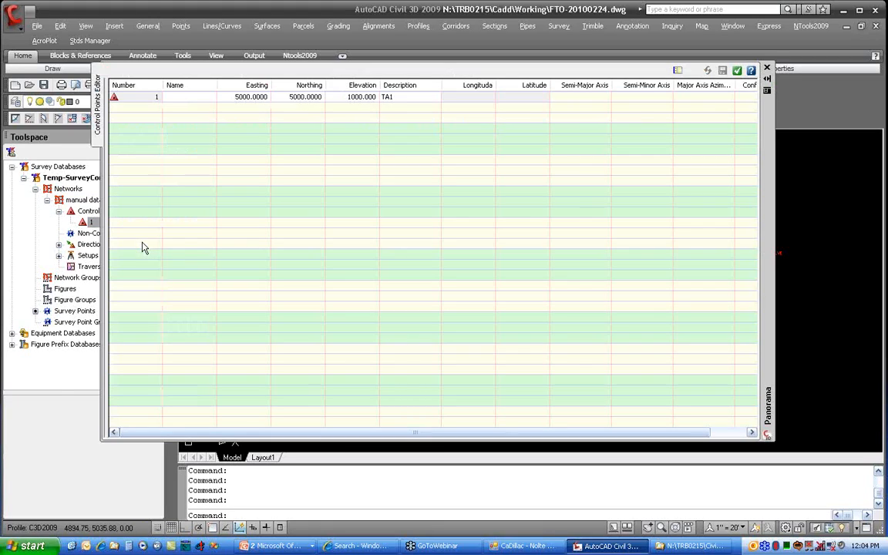
pyautogui.doubleClick(240, 97)
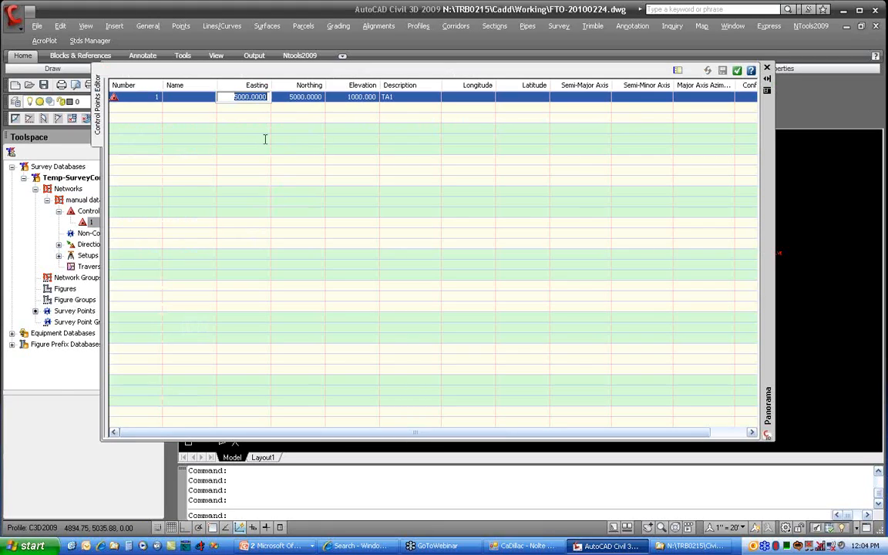
pyautogui.press('Tab')
pyautogui.press('Tab')
pyautogui.press('Tab')
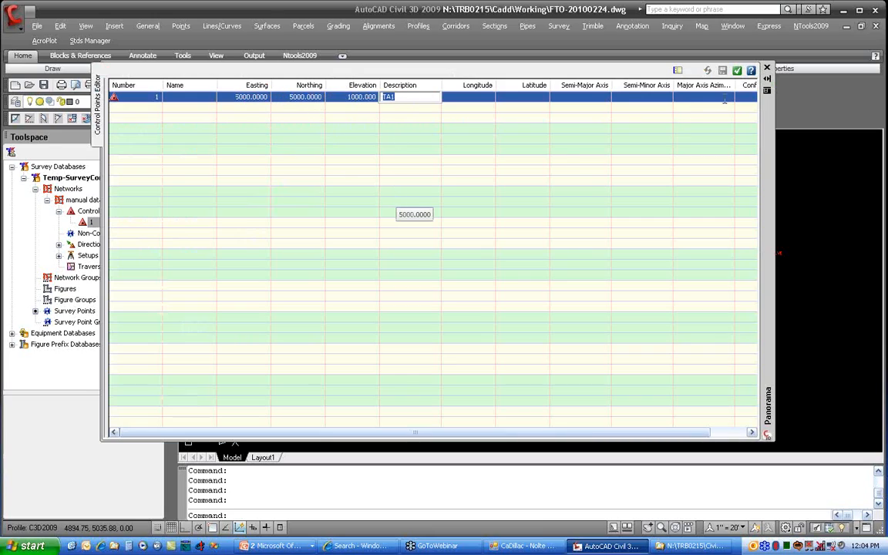
pyautogui.click(738, 71)
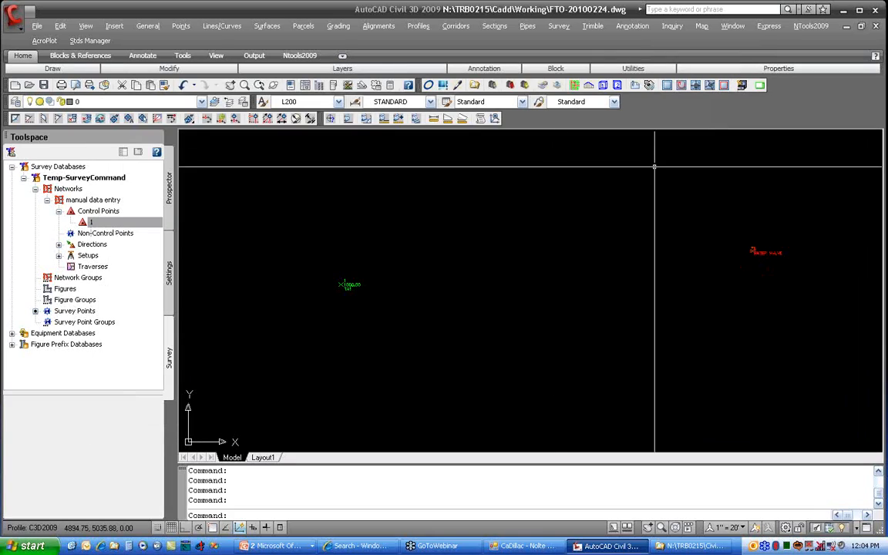
# Review the commands available for the manual data entry network and select its non-control points
pyautogui.rightClick(105, 200)
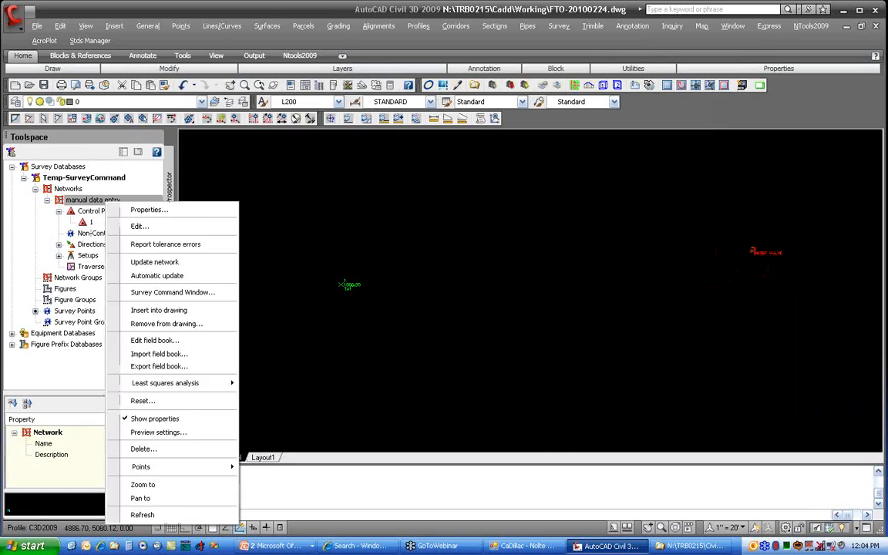
pyautogui.rightClick(102, 207)
pyautogui.rightClick(101, 197)
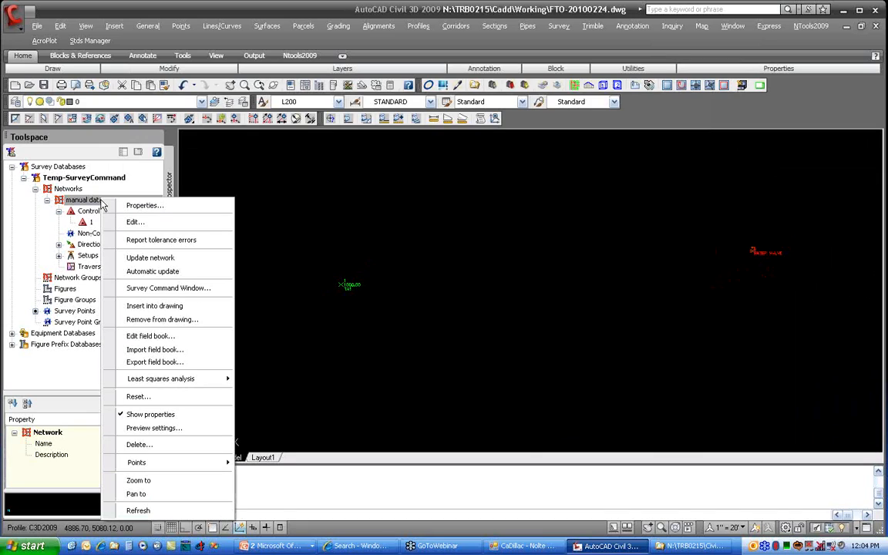
pyautogui.click(86, 233)
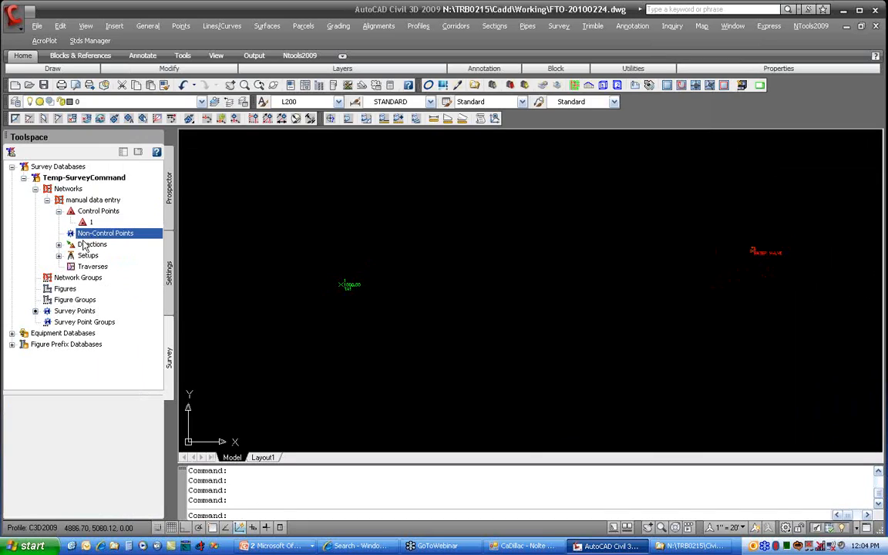
# Open the direction from point 1 to 2 in the directions editor and review its direction value and available direction types
pyautogui.click(58, 244)
pyautogui.click(108, 256)
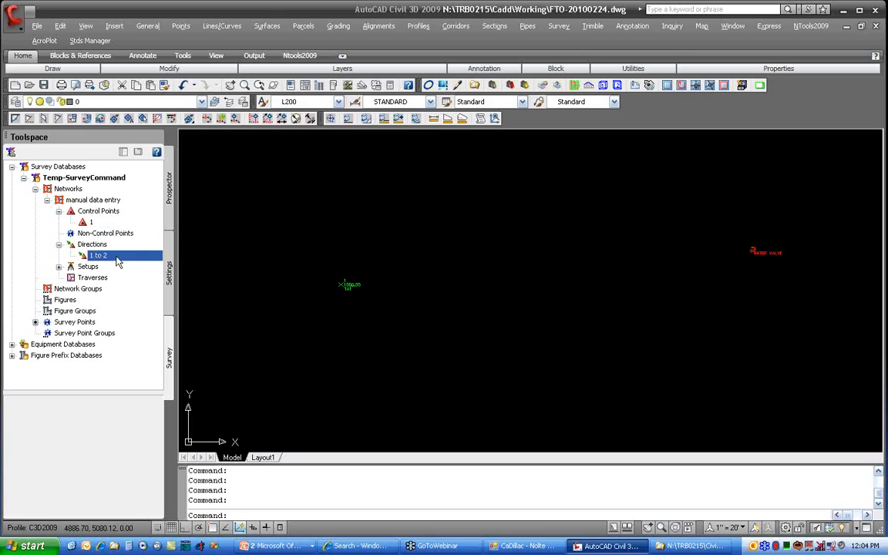
pyautogui.rightClick(117, 262)
pyautogui.click(150, 282)
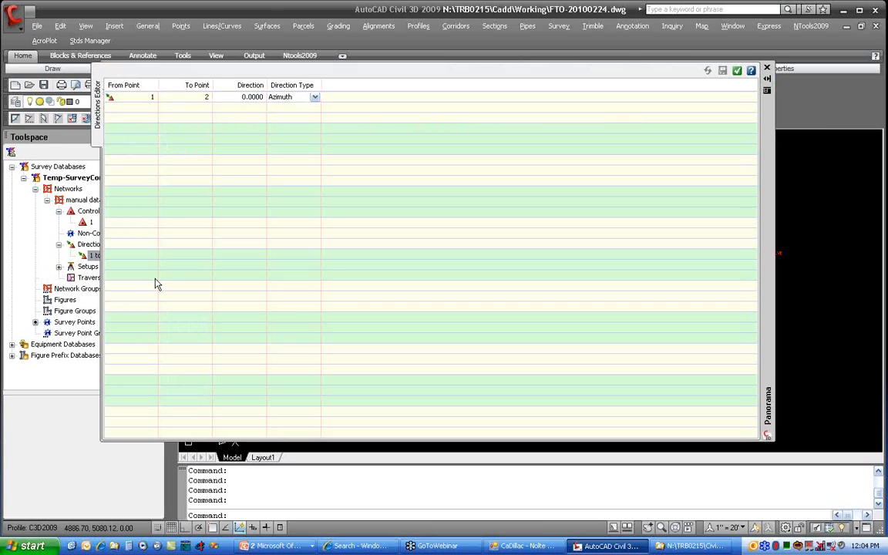
pyautogui.click(236, 97)
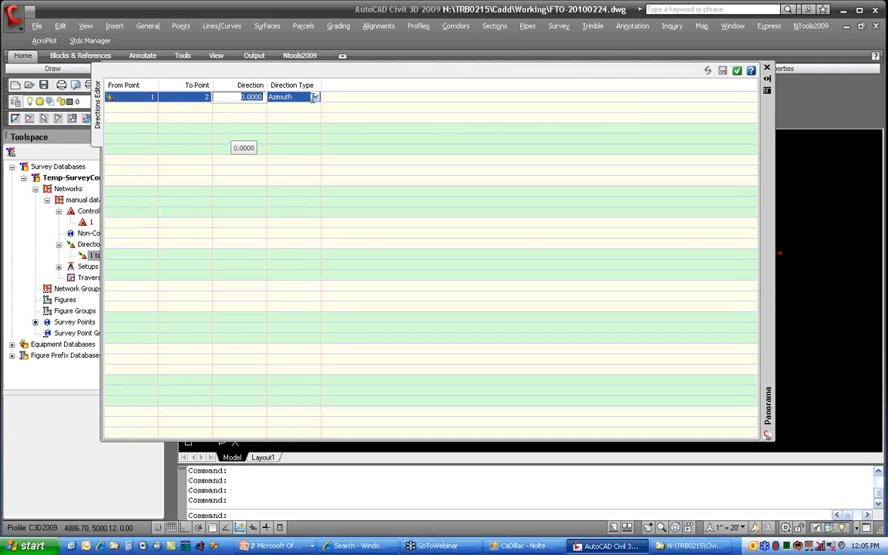
pyautogui.click(314, 97)
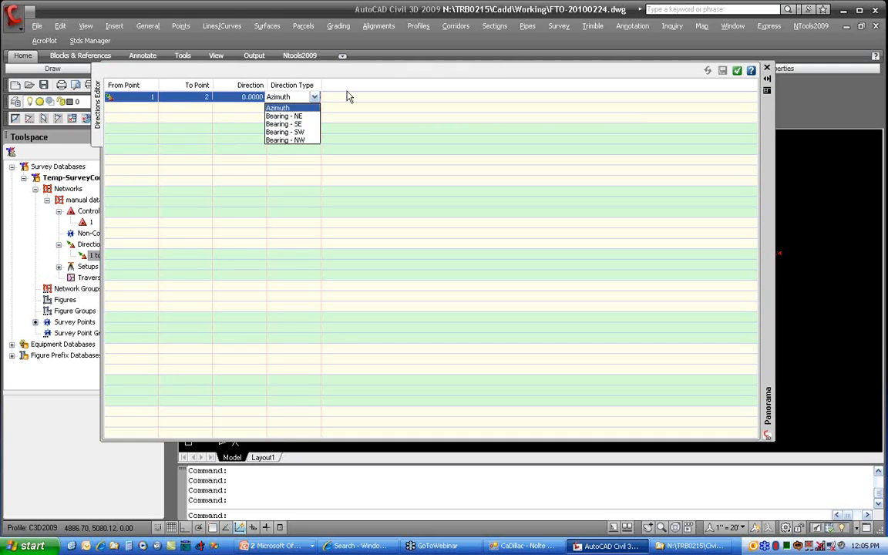
pyautogui.click(349, 97)
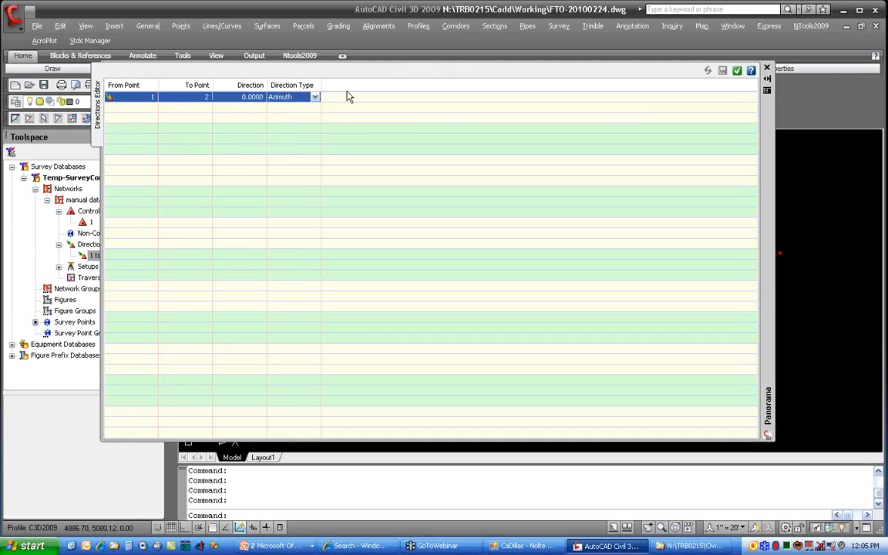
pyautogui.click(737, 71)
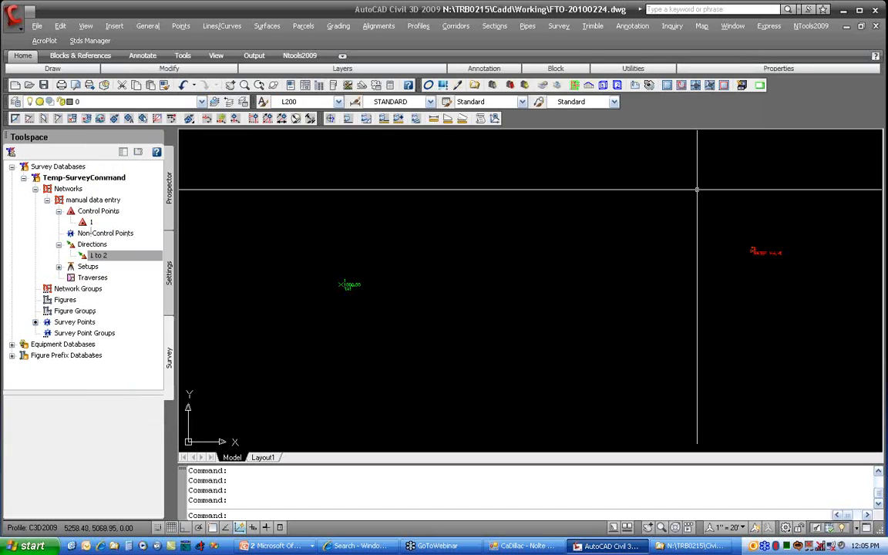
# Open the station 1, backsight 2 setup in the setups editor and review its backsight and instrument height fields
pyautogui.click(59, 266)
pyautogui.click(104, 279)
pyautogui.rightClick(108, 278)
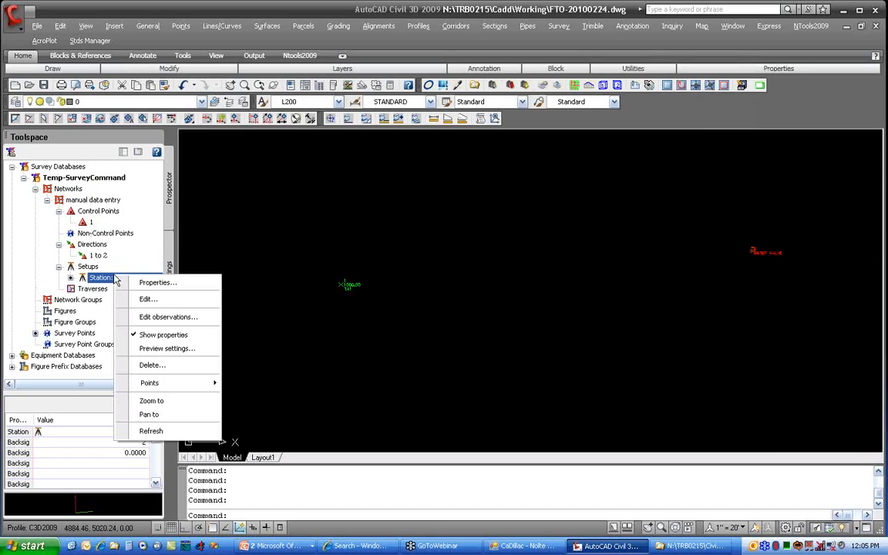
pyautogui.click(164, 301)
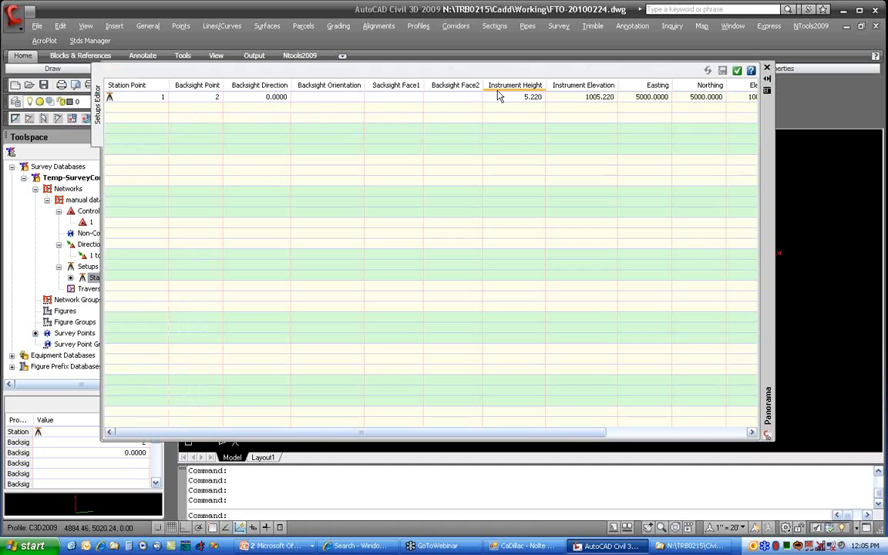
pyautogui.click(736, 72)
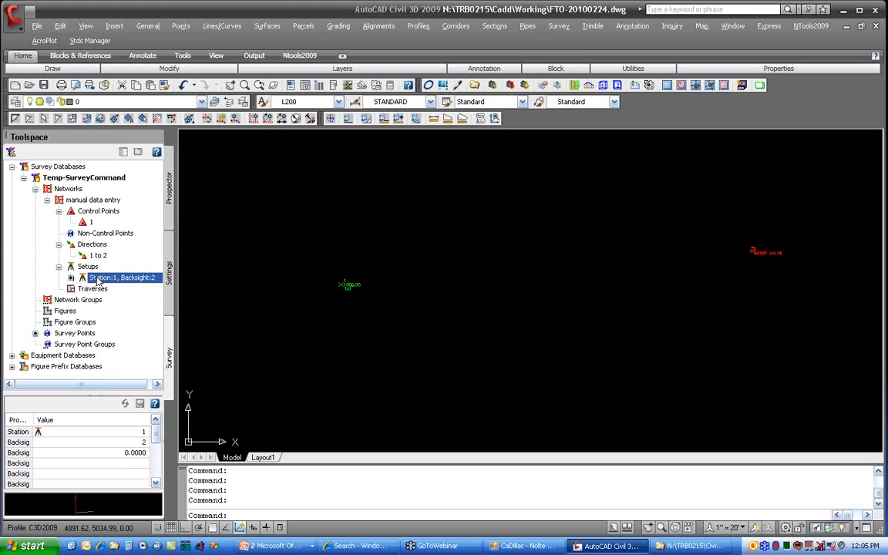
# Open the observations of the station 1 setup and examine the angle, distance, description and coordinate fields for point 3
pyautogui.rightClick(98, 279)
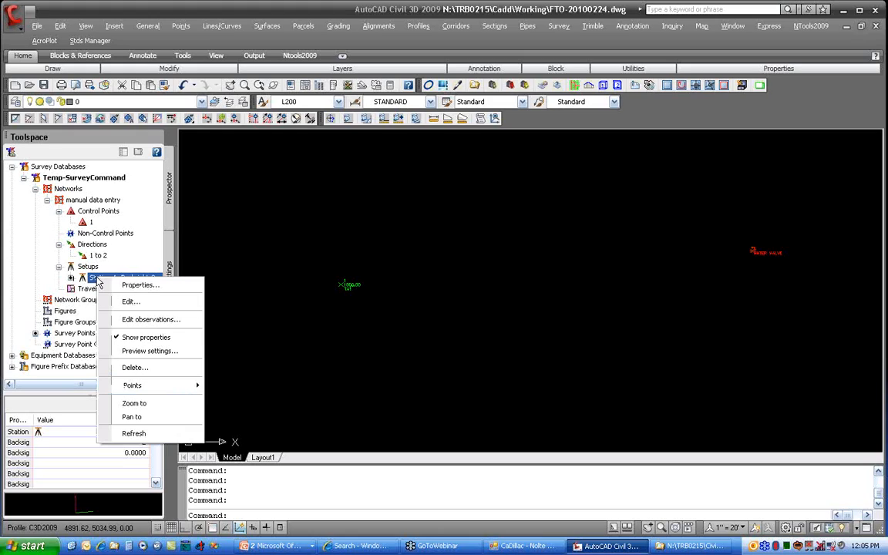
pyautogui.click(176, 319)
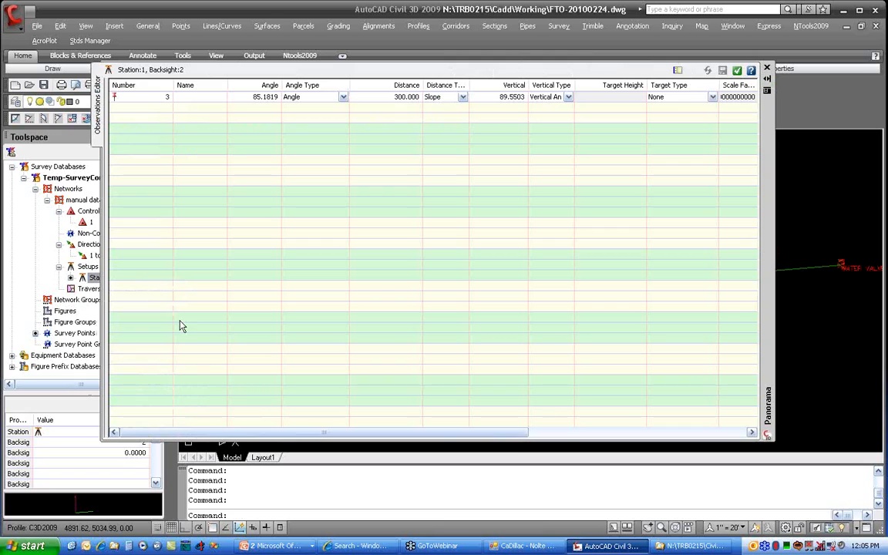
pyautogui.click(266, 96)
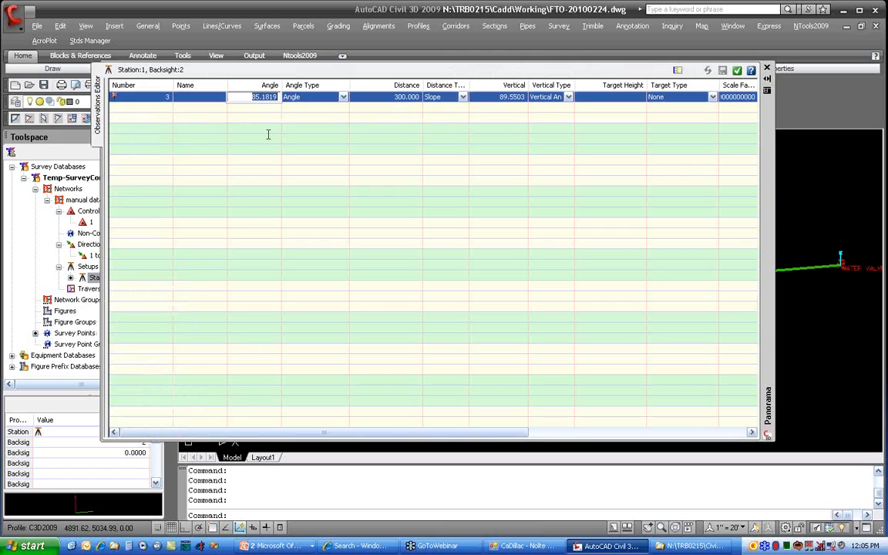
pyautogui.click(343, 96)
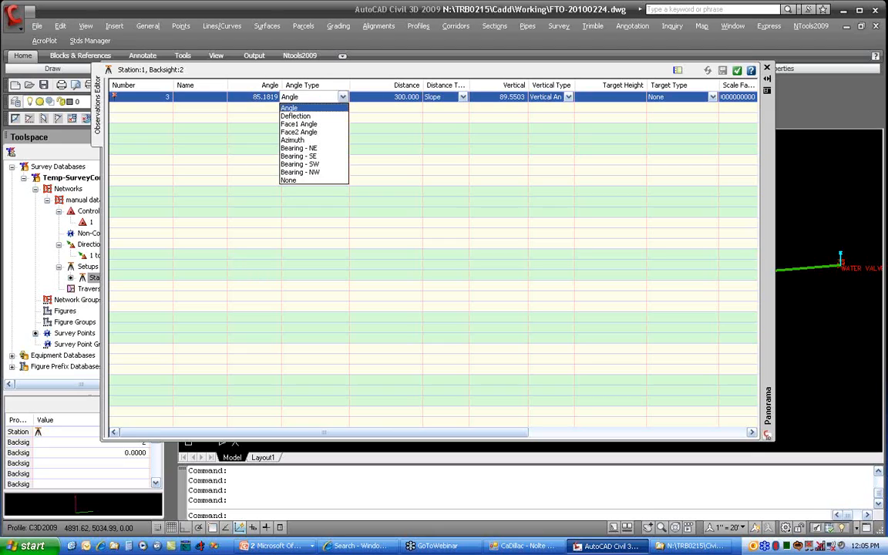
pyautogui.click(377, 97)
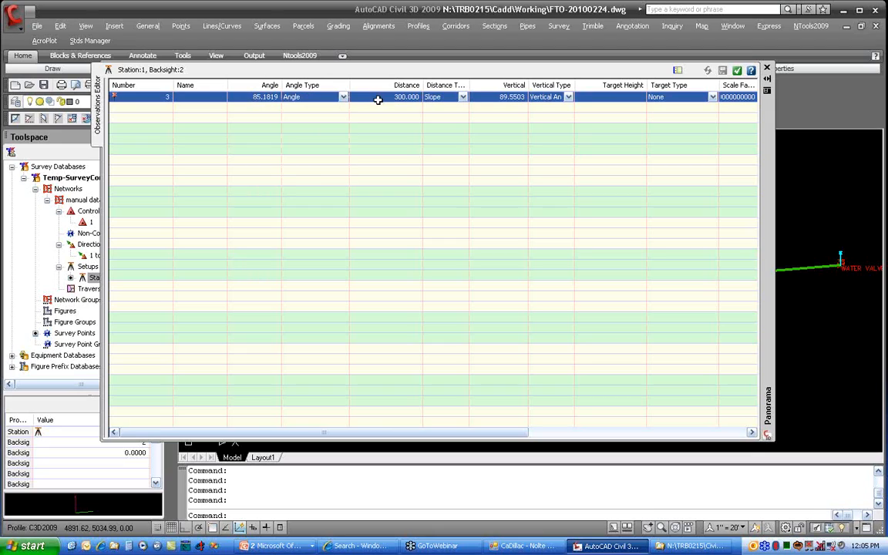
pyautogui.click(378, 98)
pyautogui.click(403, 144)
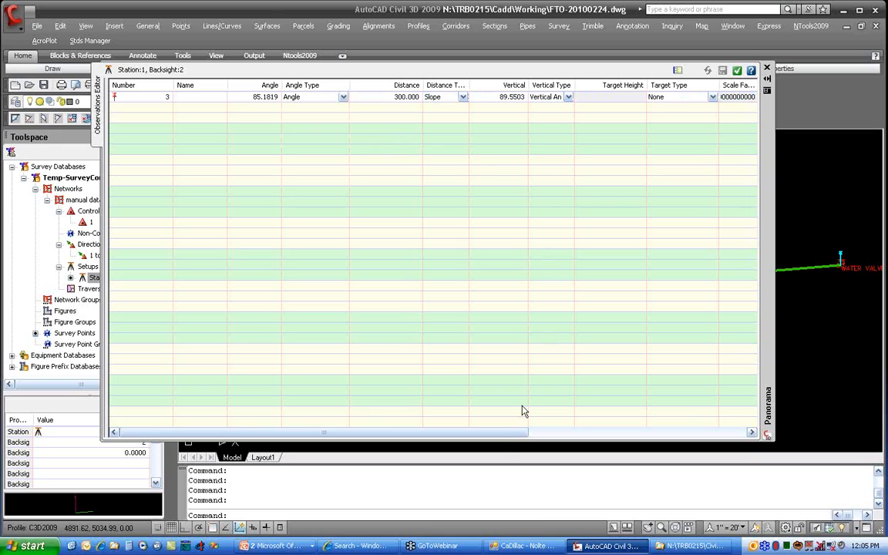
pyautogui.moveTo(507, 432); pyautogui.dragTo(720, 431)
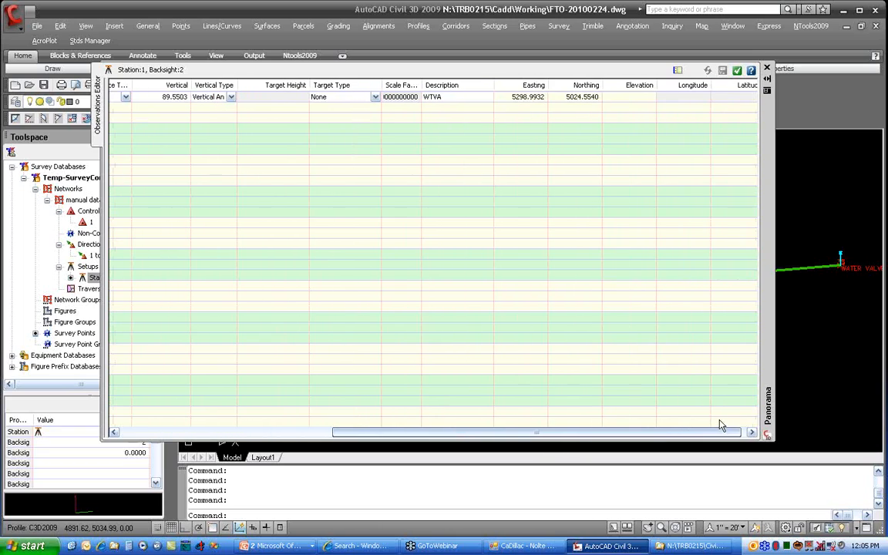
pyautogui.click(534, 102)
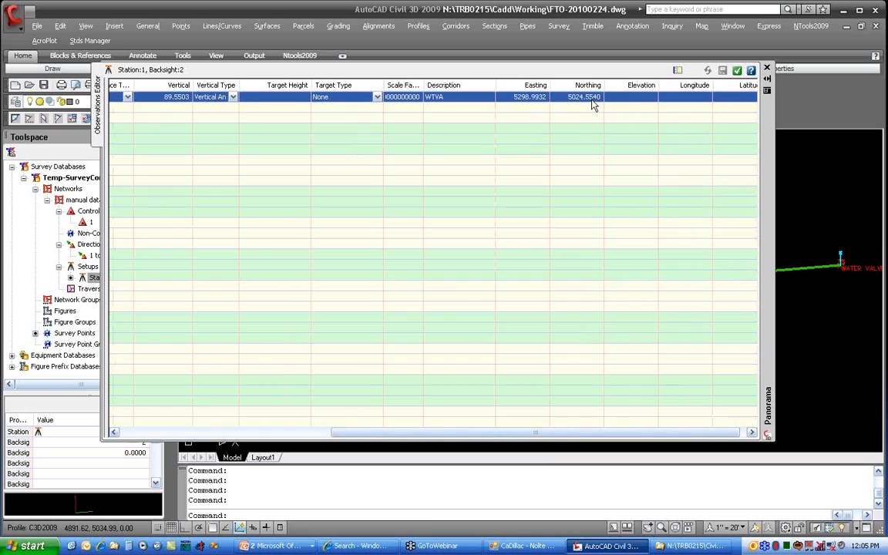
pyautogui.click(739, 70)
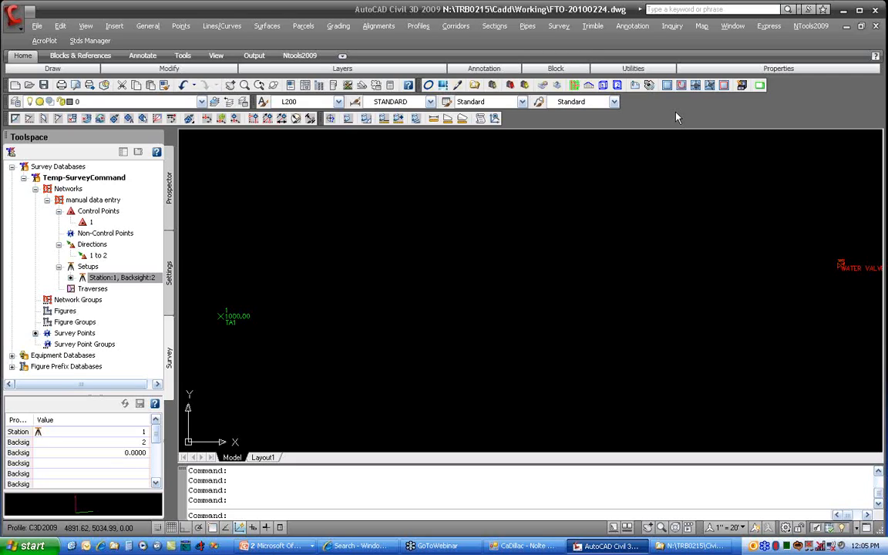
# Switch to the PowerPoint slide show
pyautogui.hotkey('alt', 'Tab')
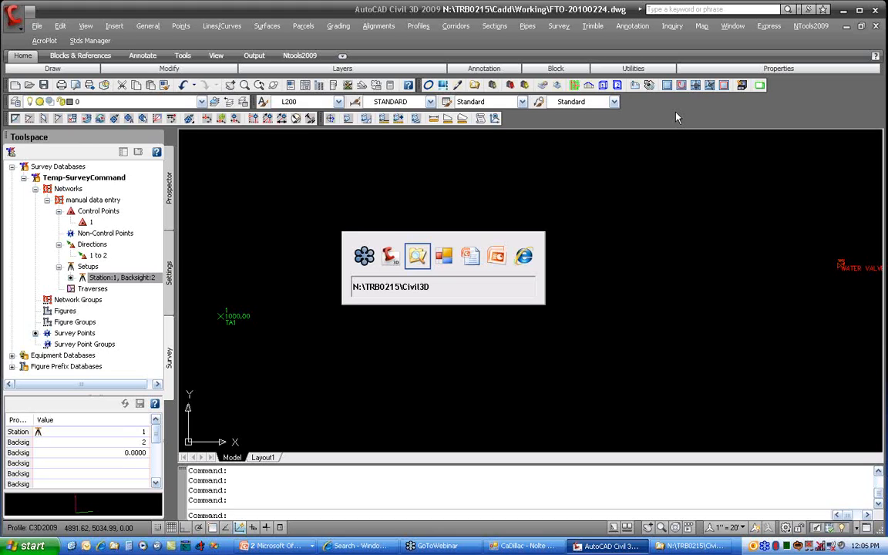
pyautogui.hotkey('alt', 'Tab')
pyautogui.hotkey('alt', 'Tab')
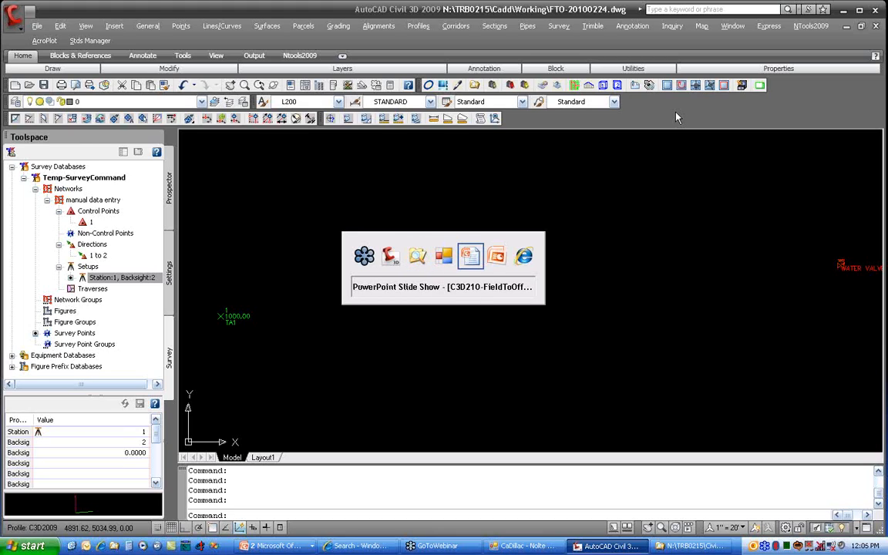
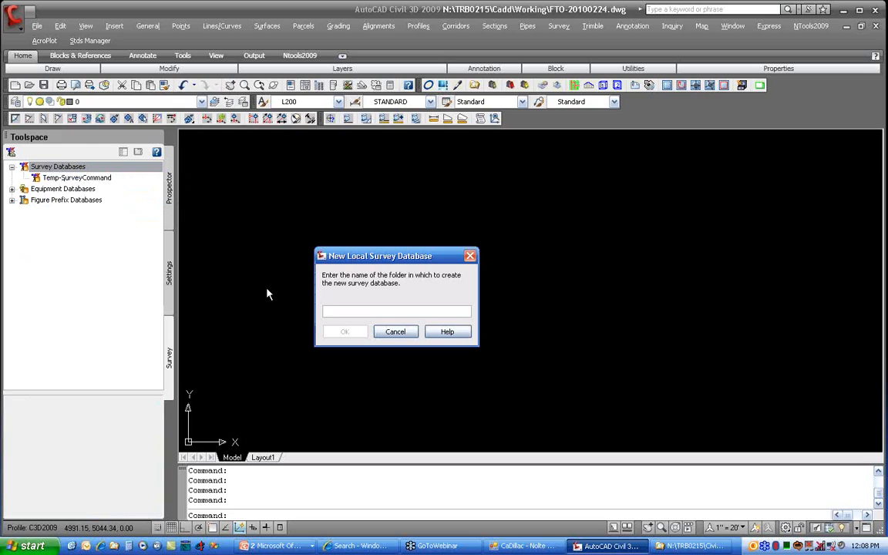
# Create the new local survey database with the folder name TRIMBLE LINK DEMO
pyautogui.write('FT')
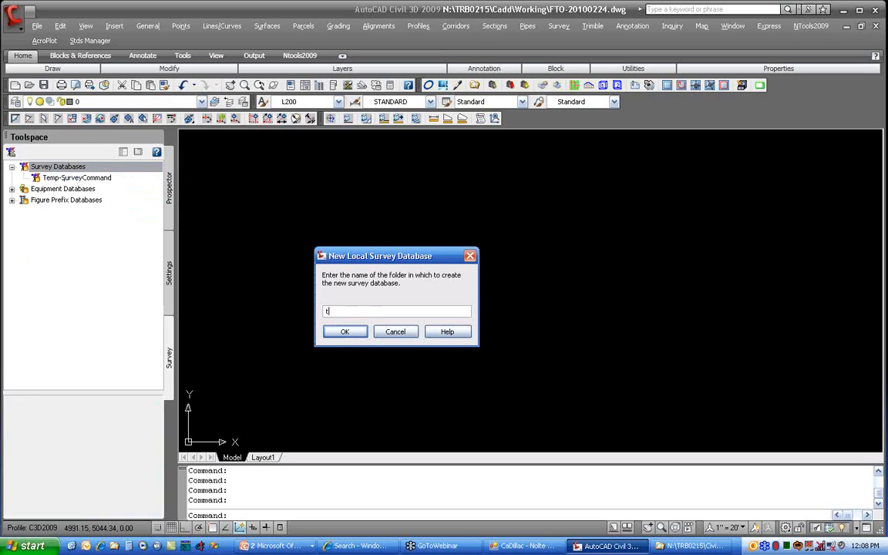
pyautogui.press('BackSpace')
pyautogui.press('BackSpace')
pyautogui.write('TRIMBLE LINK DEMO')
pyautogui.press('Return')
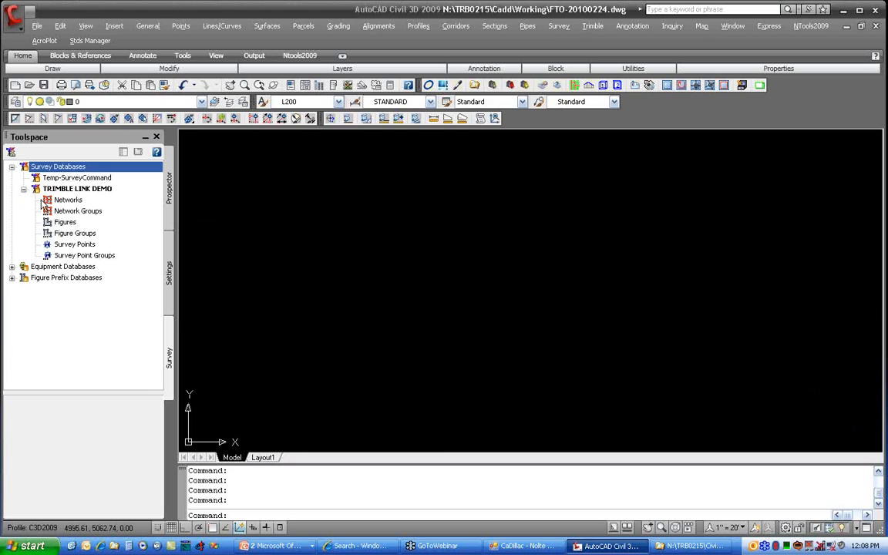
# Load Survey Database Settings Training.sdb_set into the TRIMBLE LINK DEMO database settings, check the units, and accept the settings
pyautogui.rightClick(86, 189)
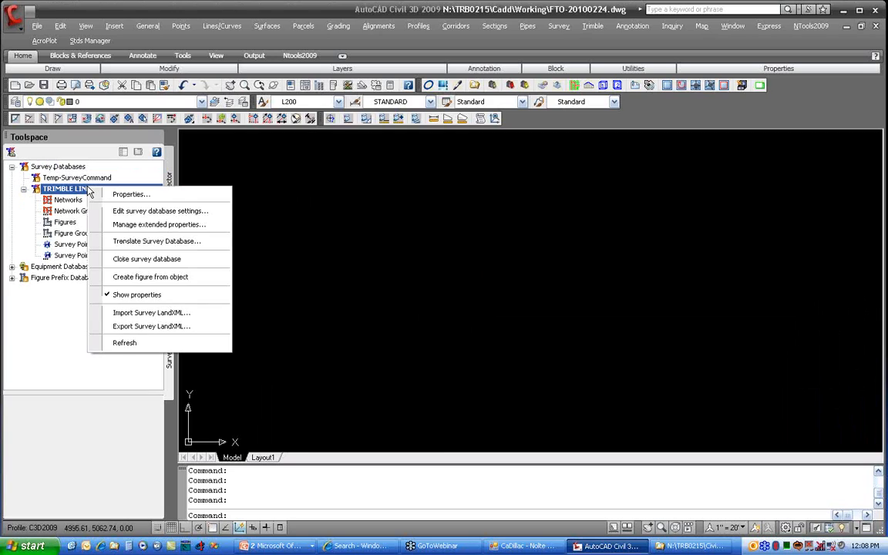
pyautogui.click(149, 211)
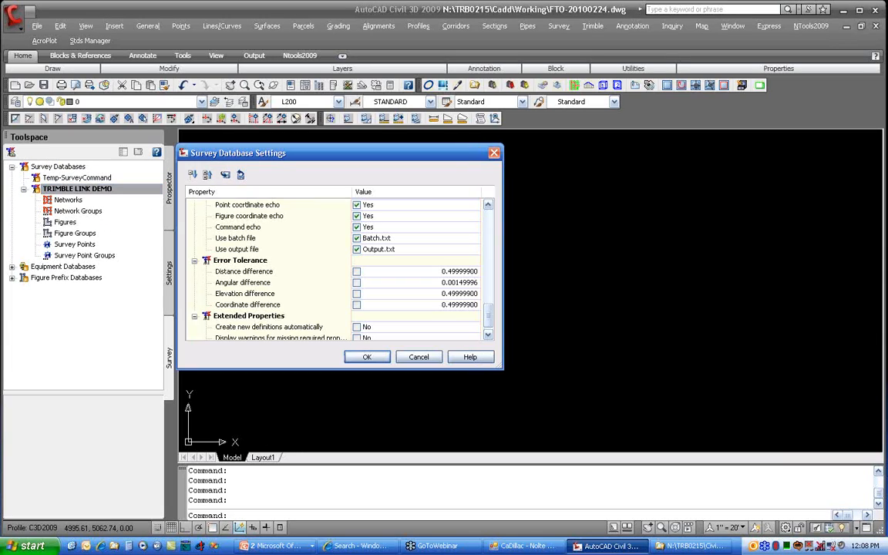
pyautogui.click(240, 176)
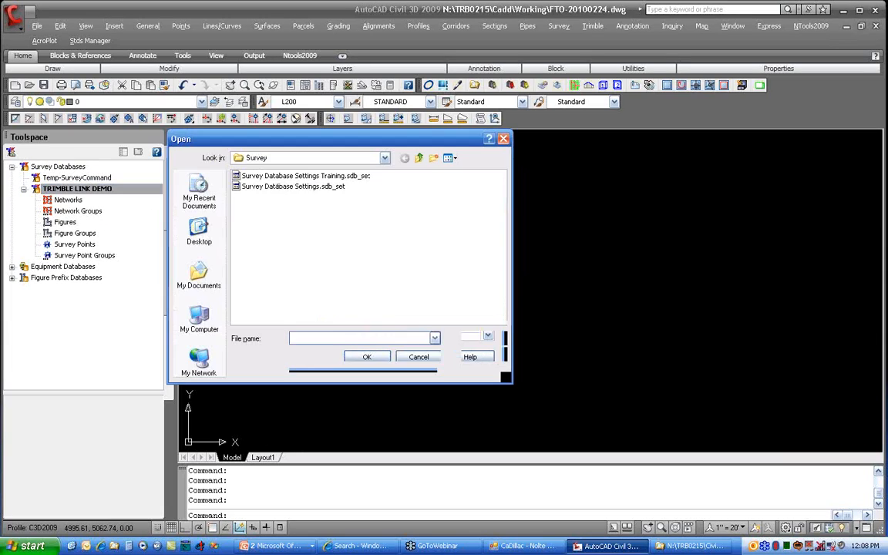
pyautogui.click(305, 176)
pyautogui.click(493, 343)
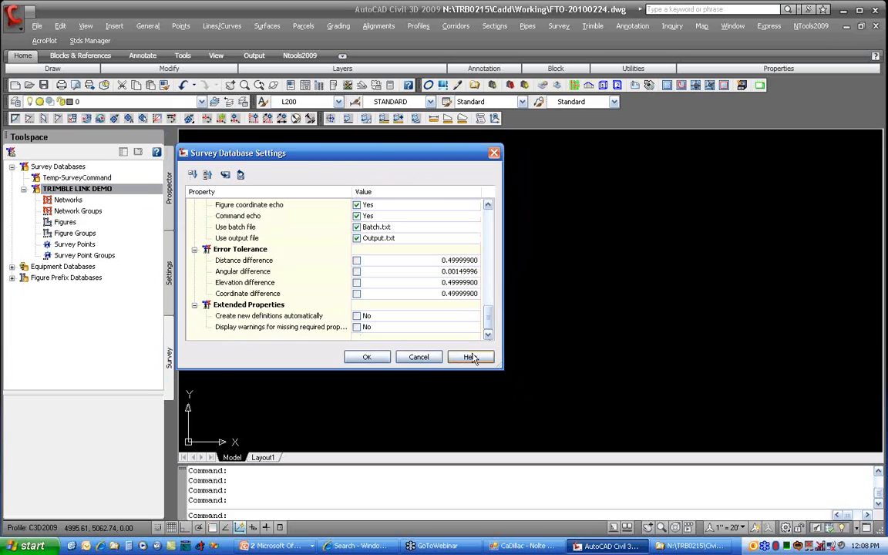
pyautogui.moveTo(486, 309); pyautogui.dragTo(489, 202)
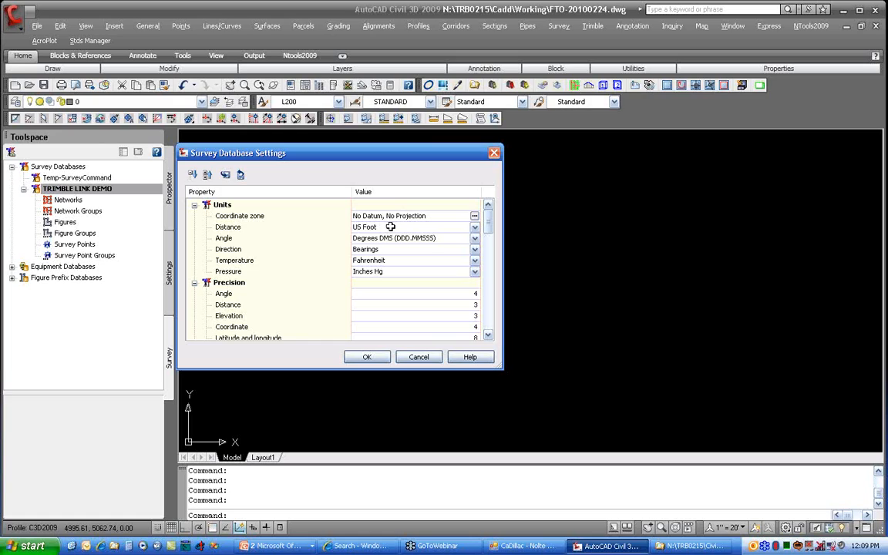
pyautogui.click(367, 357)
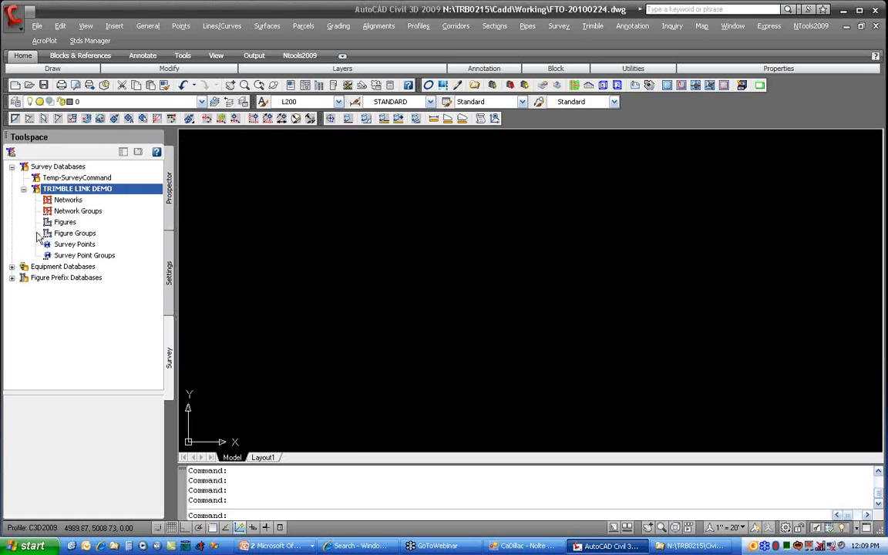
# Start a new network in the TRIMBLE LINK DEMO database and name it FTO-20100224-DV PARKING
pyautogui.click(70, 200)
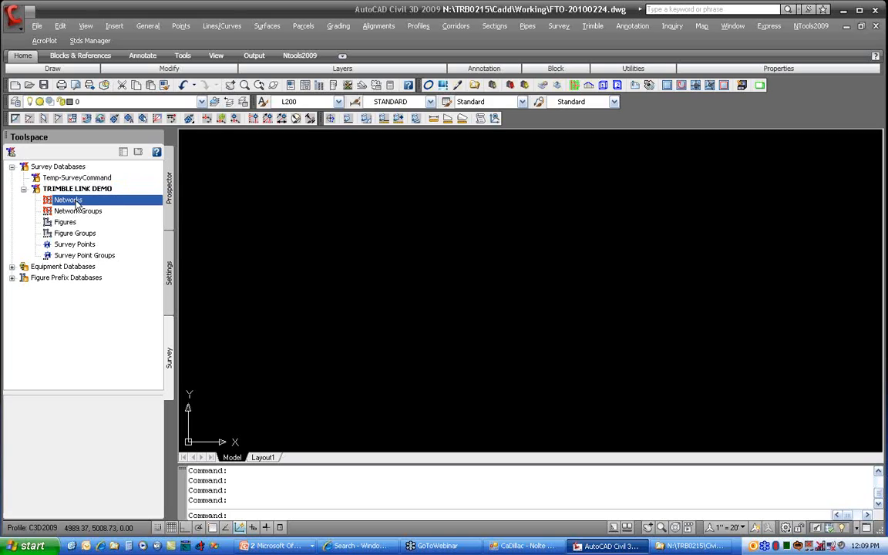
pyautogui.rightClick(87, 203)
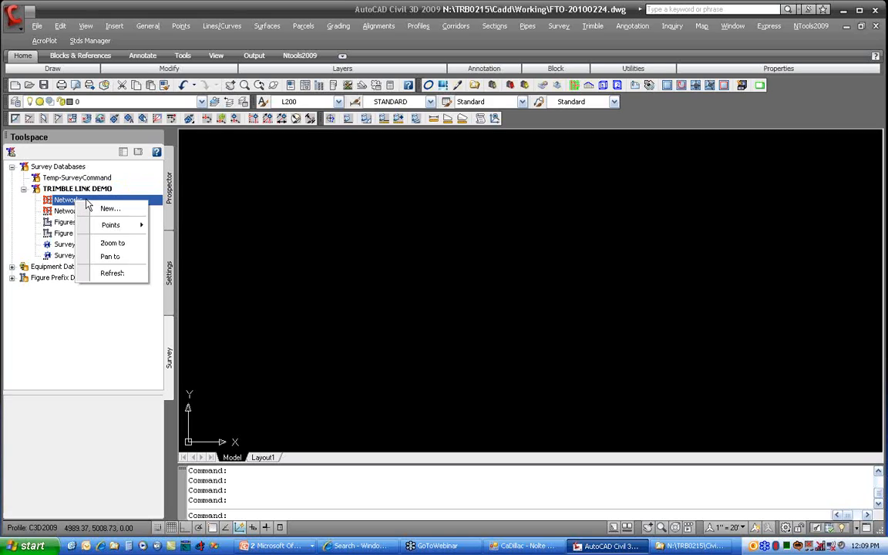
pyautogui.click(109, 209)
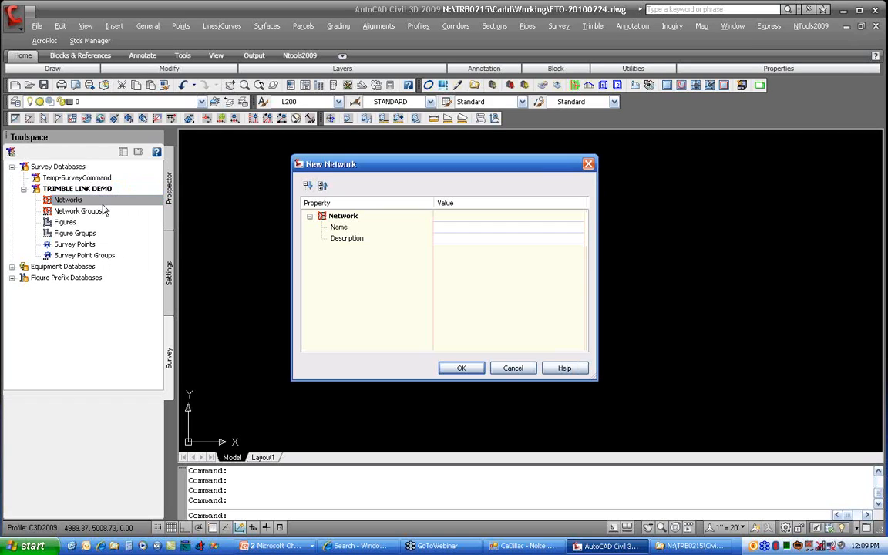
pyautogui.click(459, 229)
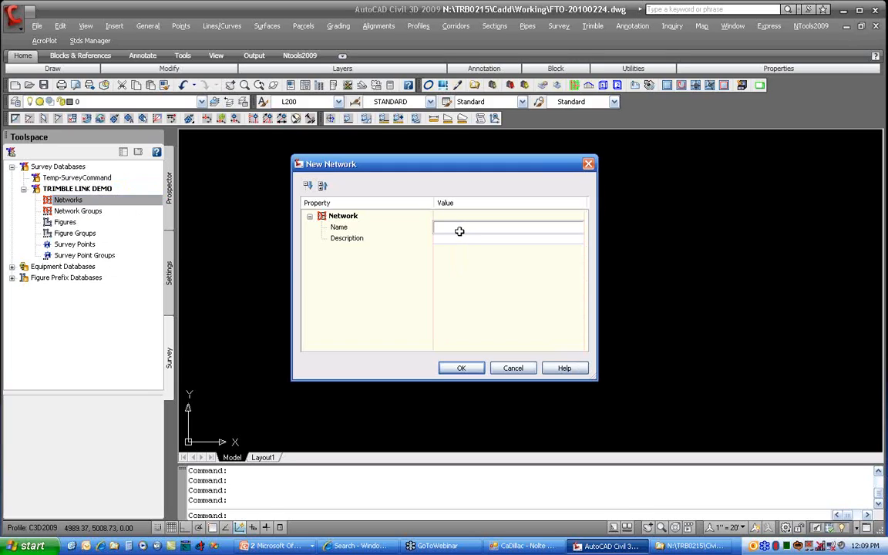
pyautogui.write('FTO')
pyautogui.write('-2')
pyautogui.write('0102')
pyautogui.write('2')
pyautogui.write('24')
pyautogui.write('r')
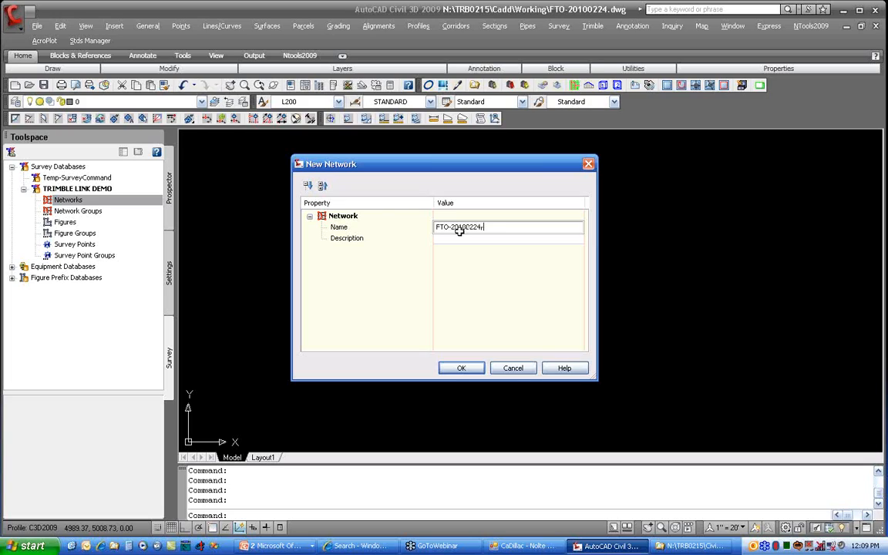
pyautogui.write('DV PARKING')
# Set the network description to DRIVWAY AND PARKING AT DV OFFICE, create the network and expand it in the tree
pyautogui.click(472, 239)
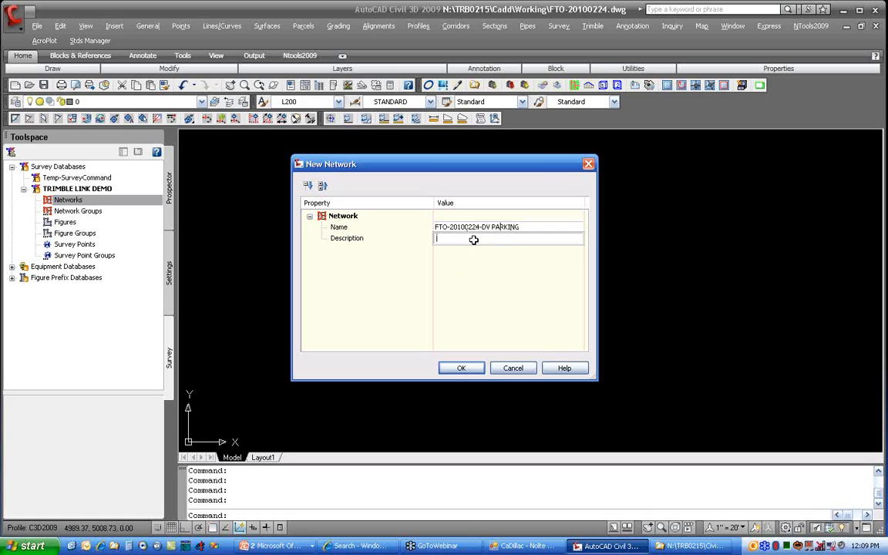
pyautogui.write('DRIVWAY AND PARKING AT DV OFFICE')
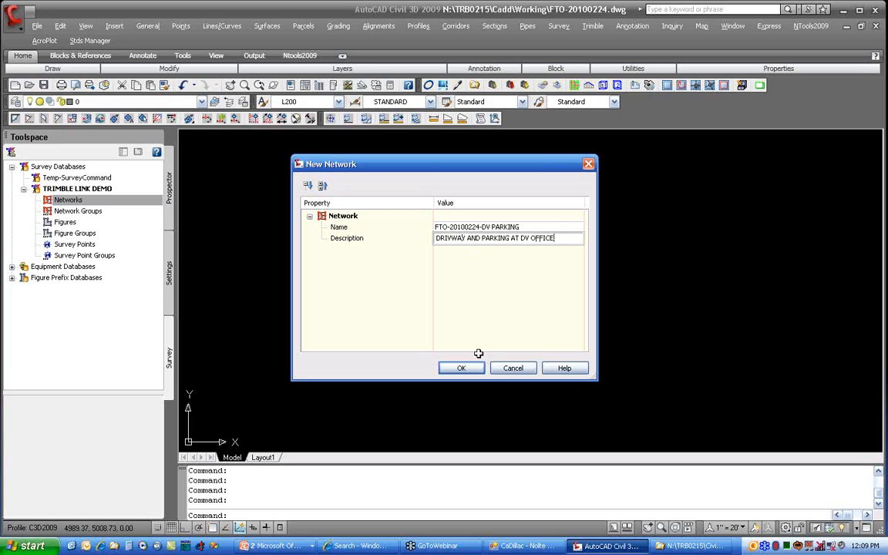
pyautogui.click(460, 368)
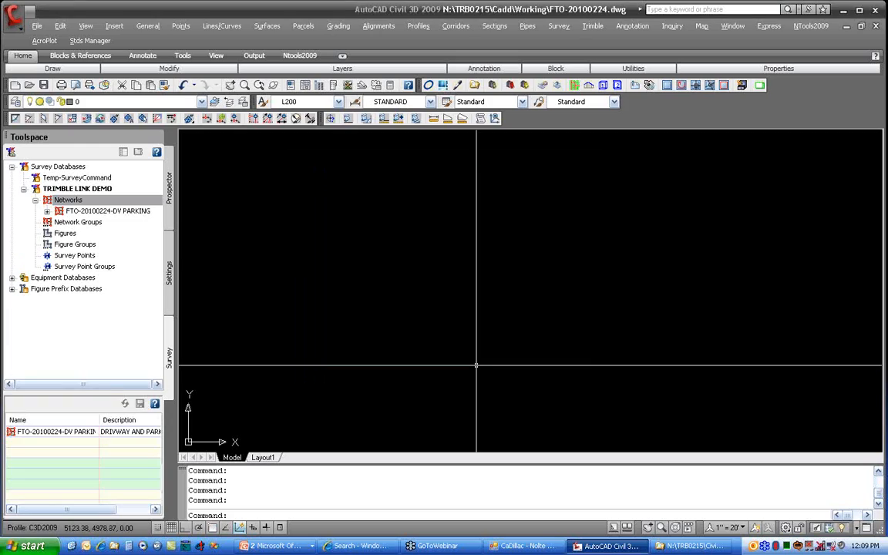
pyautogui.click(47, 210)
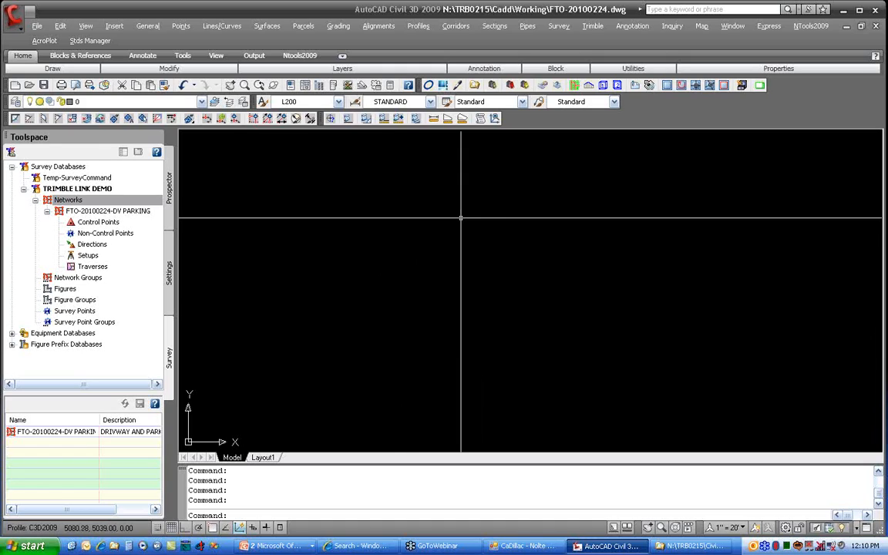
# Start the Trimble job import, dismiss the device communications information and open the TRB0215 device
pyautogui.click(593, 27)
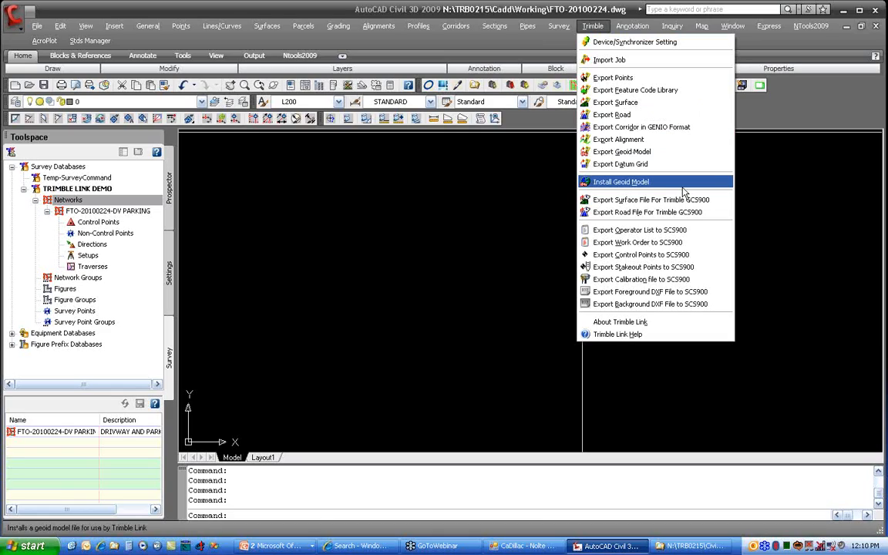
pyautogui.click(635, 61)
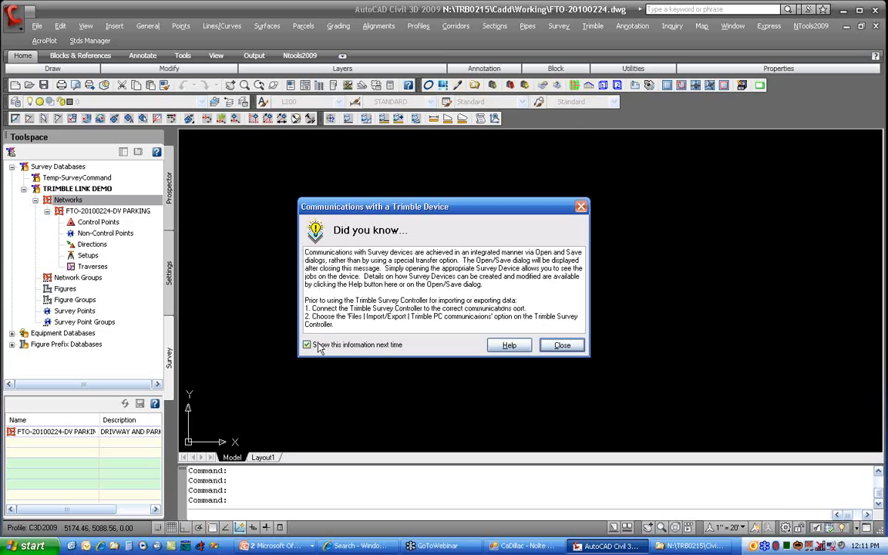
pyautogui.click(561, 347)
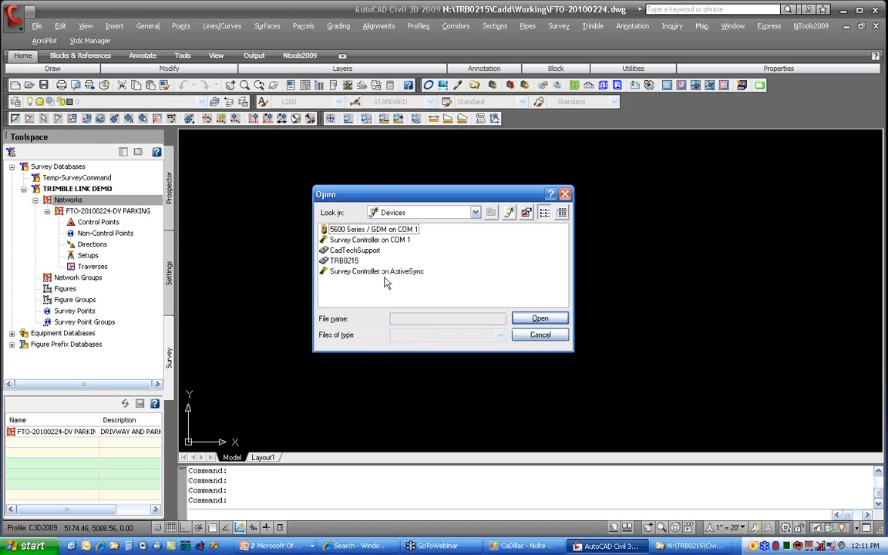
pyautogui.click(353, 262)
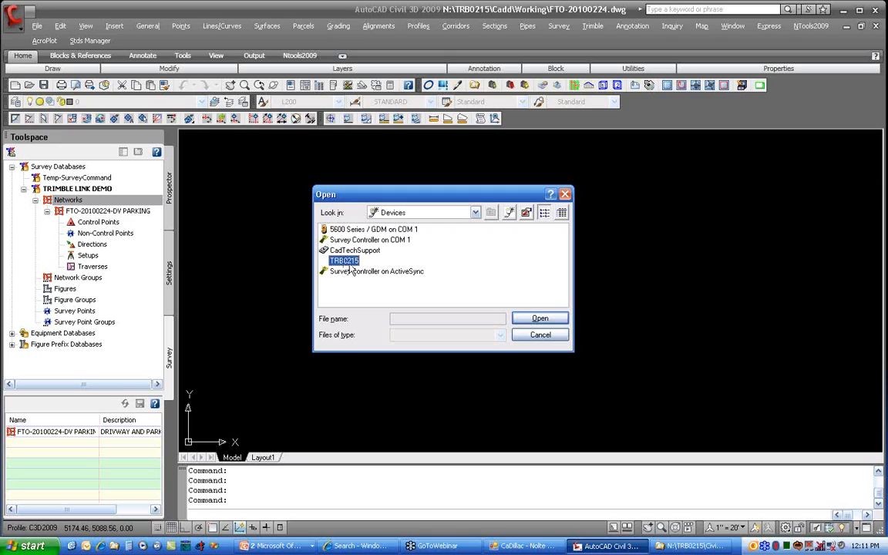
pyautogui.click(541, 318)
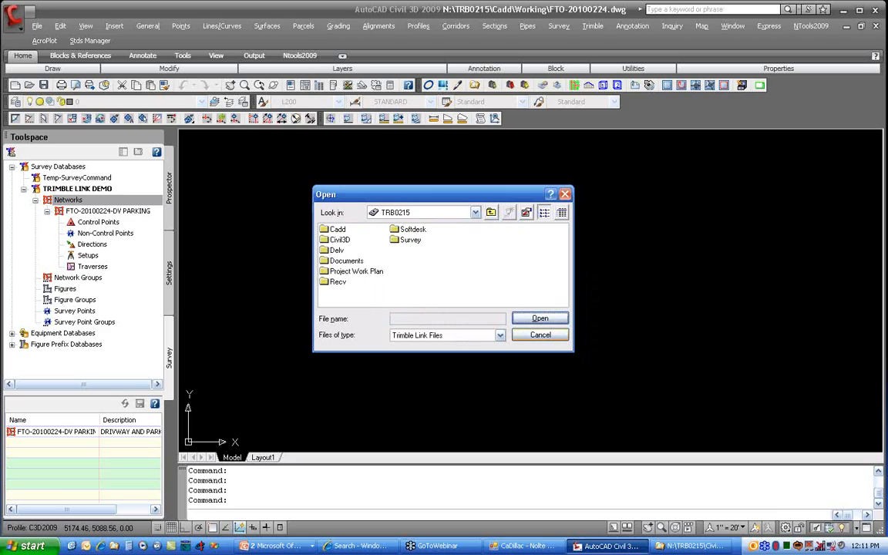
# Open the OFFICE-NET (v12.1) job from the Survey Field Data folder and continue the download without a matching coordinate system
pyautogui.doubleClick(400, 242)
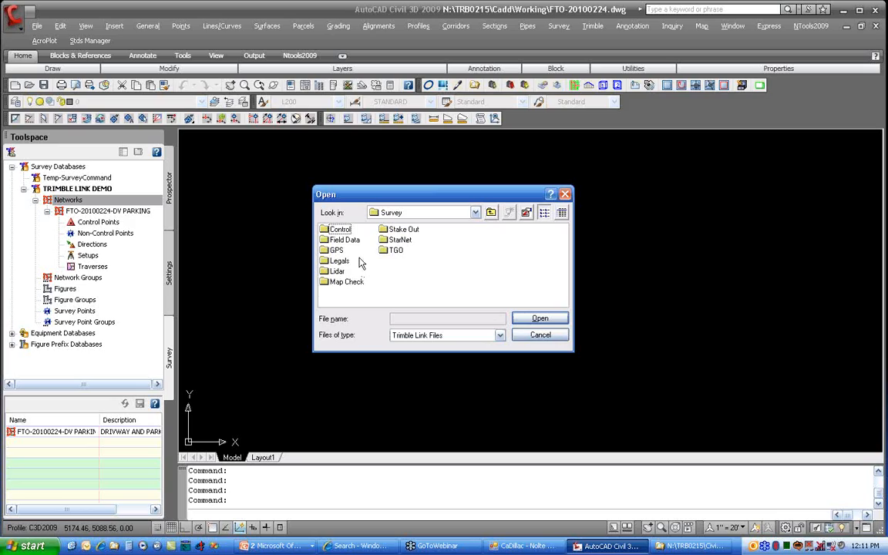
pyautogui.doubleClick(340, 229)
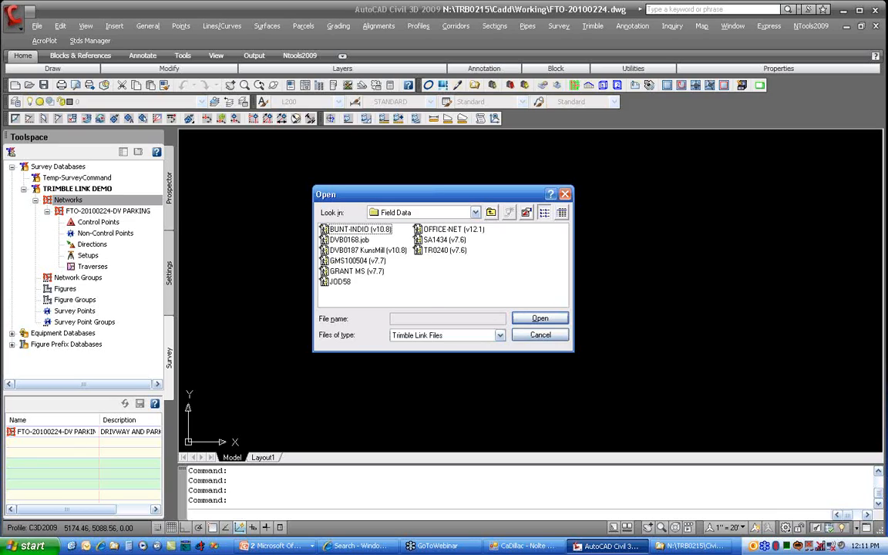
pyautogui.click(454, 229)
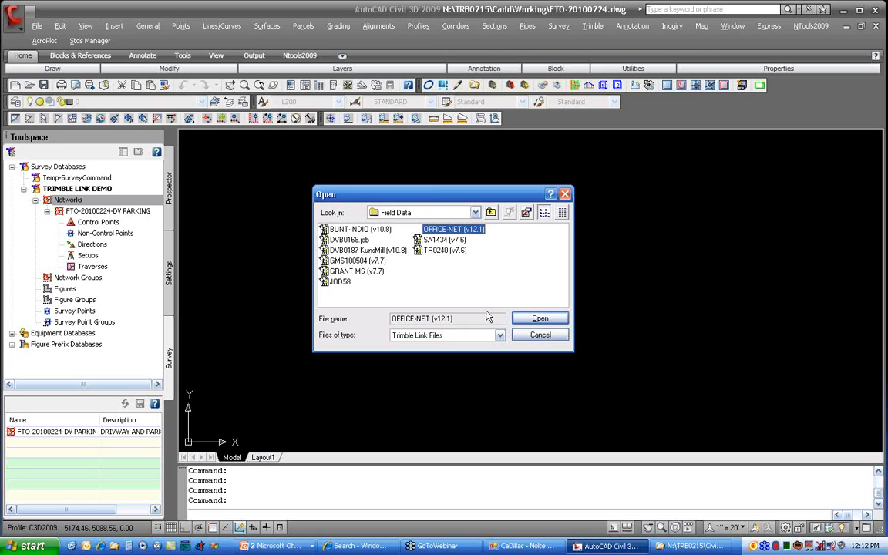
pyautogui.click(540, 320)
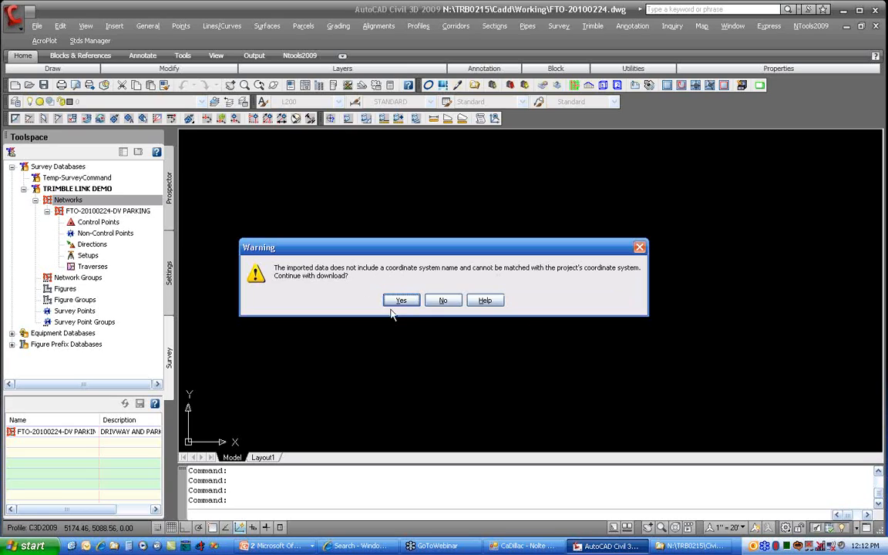
pyautogui.press('Return')
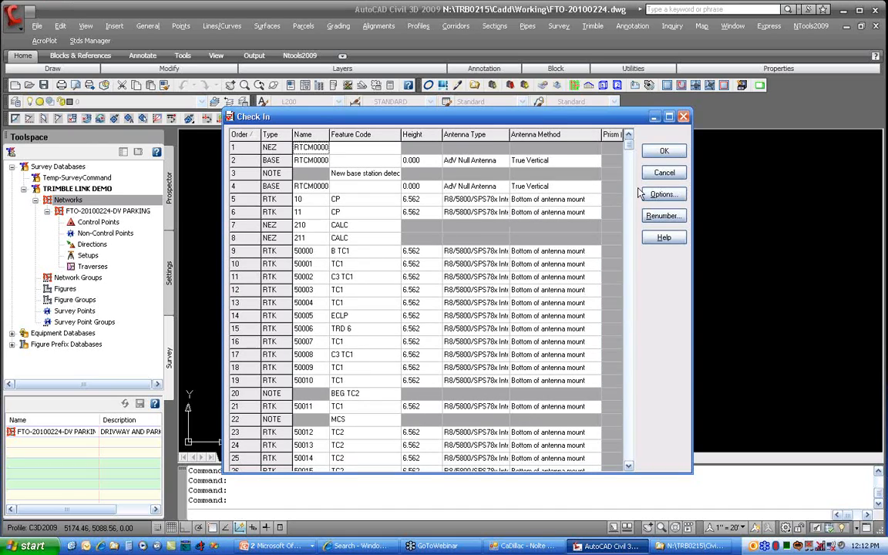
# Renumber all points in the check-in list starting from 1000
pyautogui.scroll(-1, 626, 143)
pyautogui.scroll(1, 612, 151)
pyautogui.click(680, 219)
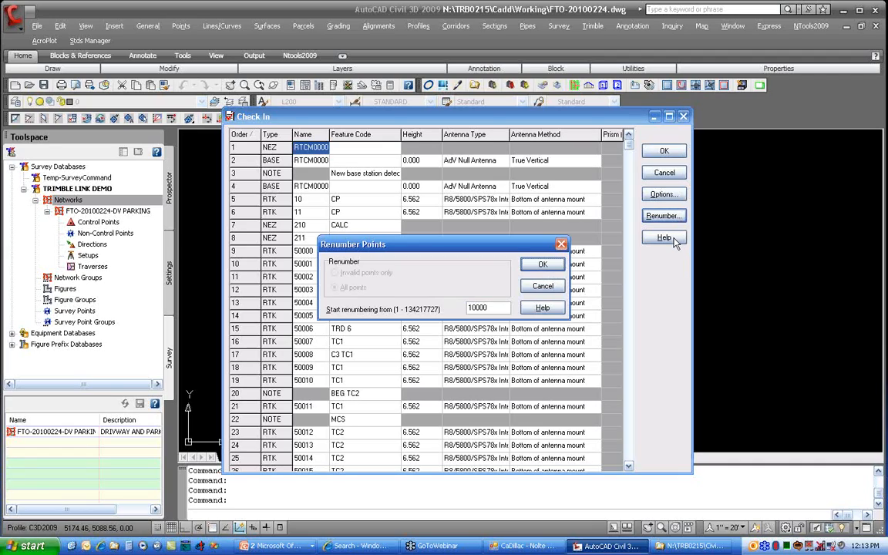
pyautogui.doubleClick(467, 307)
pyautogui.write('1000')
pyautogui.click(538, 264)
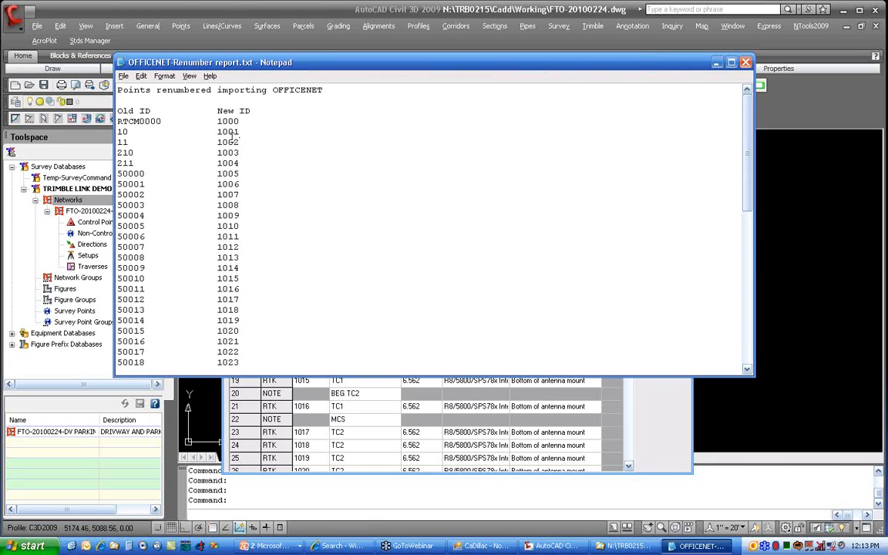
# Review the old and new point IDs in the renumber report and close it
pyautogui.scroll(-4, 220, 255)
pyautogui.scroll(-5, 221, 268)
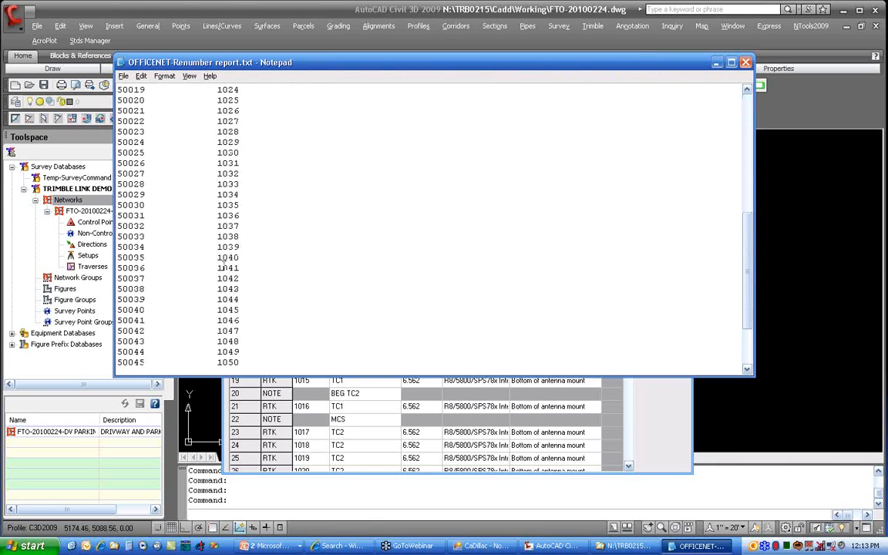
pyautogui.scroll(-3, 257, 273)
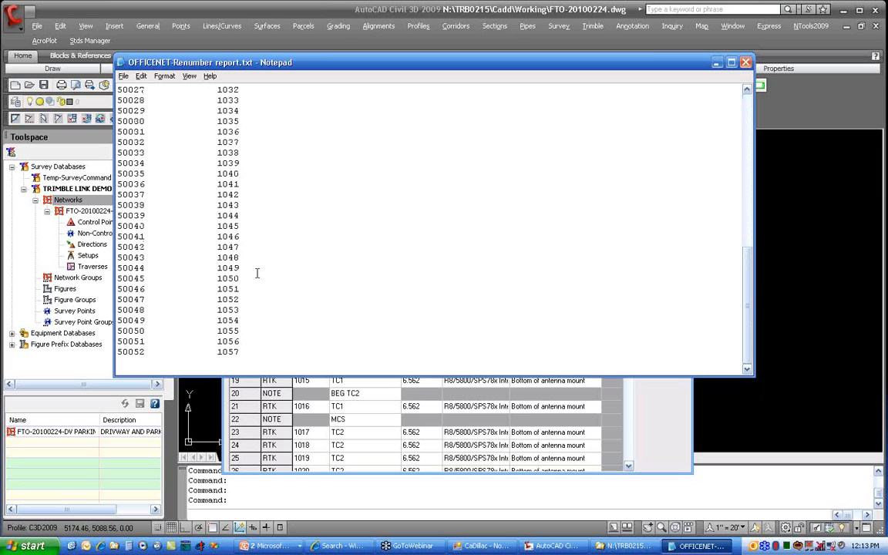
pyautogui.click(746, 63)
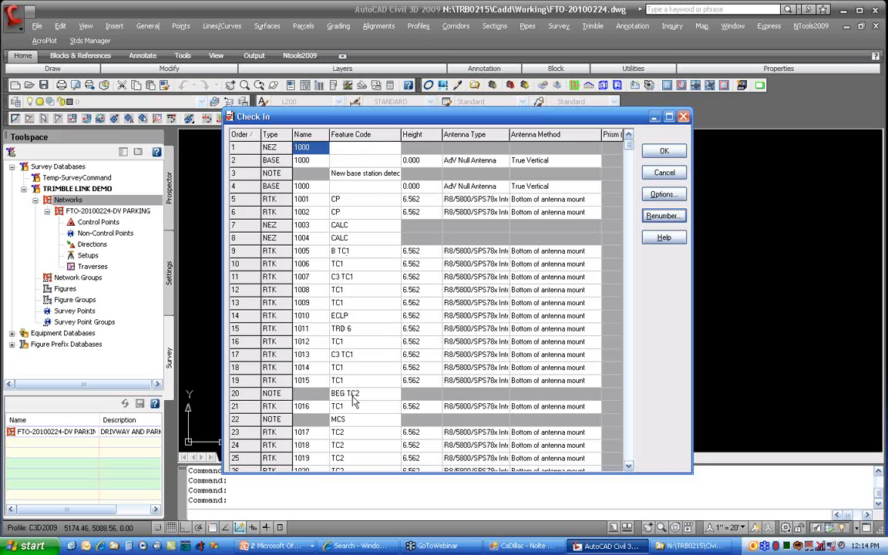
# Review the remaining feature codes, keep matching figure names with point descriptions in the options, and accept the check-in
pyautogui.click(627, 151)
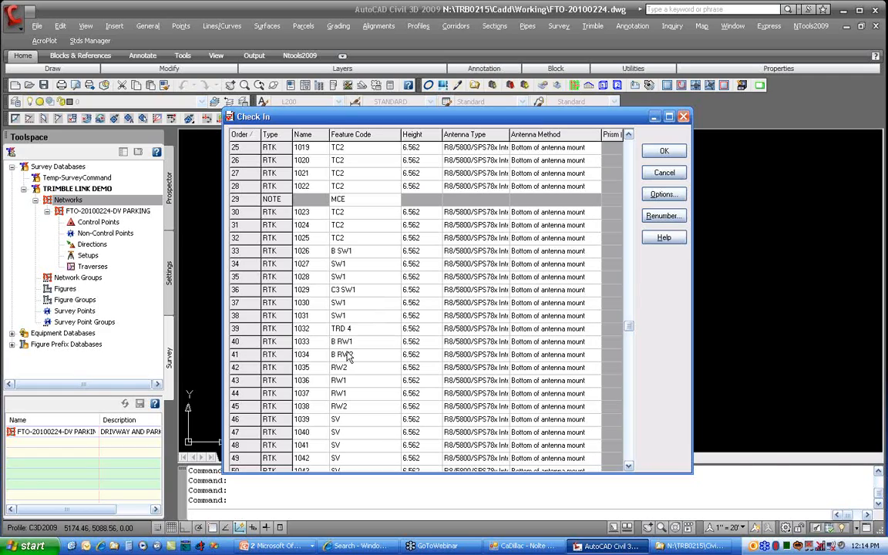
pyautogui.click(664, 195)
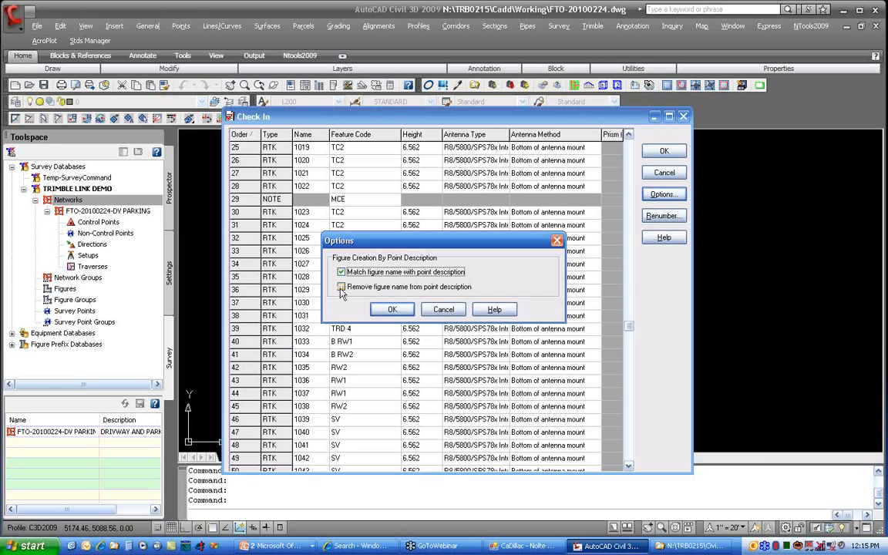
pyautogui.click(397, 310)
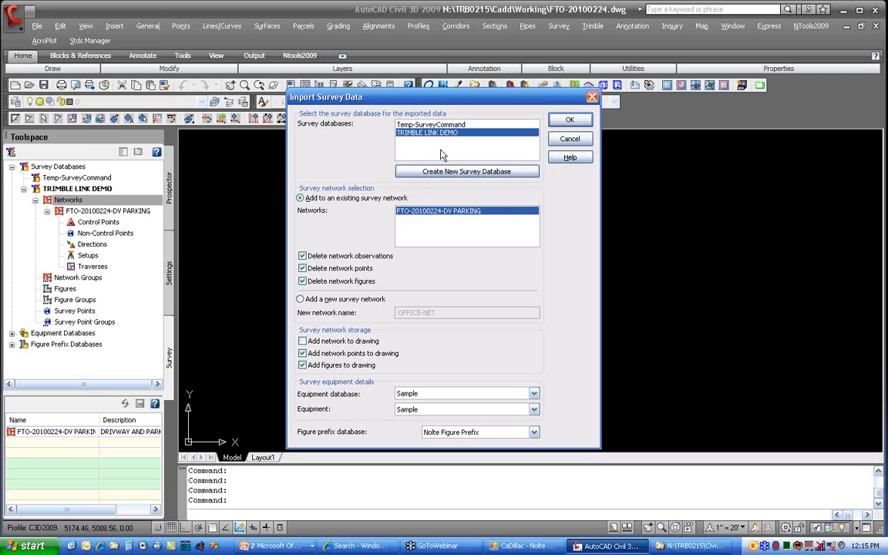
# Choose the TRIMBLE LINK DEMO database and its existing network FTO-20100224-DV PARKING as the import target
pyautogui.click(423, 124)
pyautogui.click(455, 133)
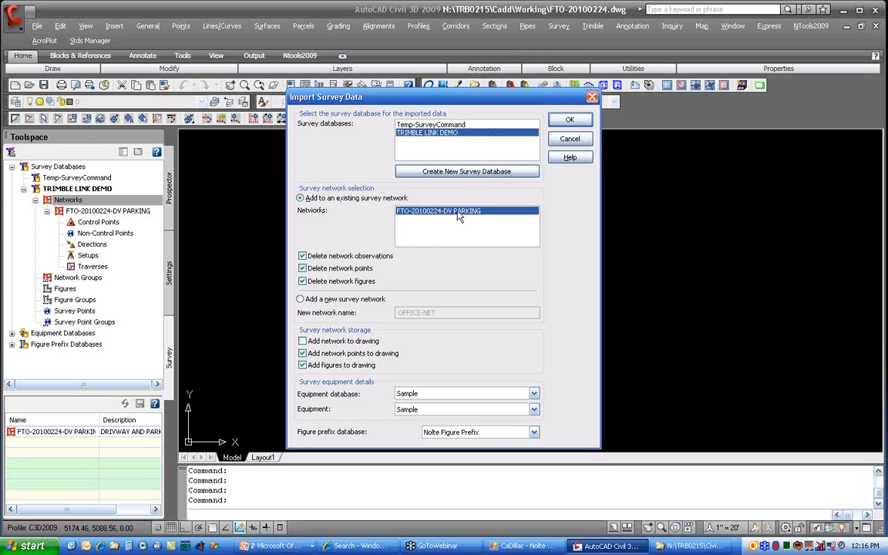
pyautogui.click(304, 301)
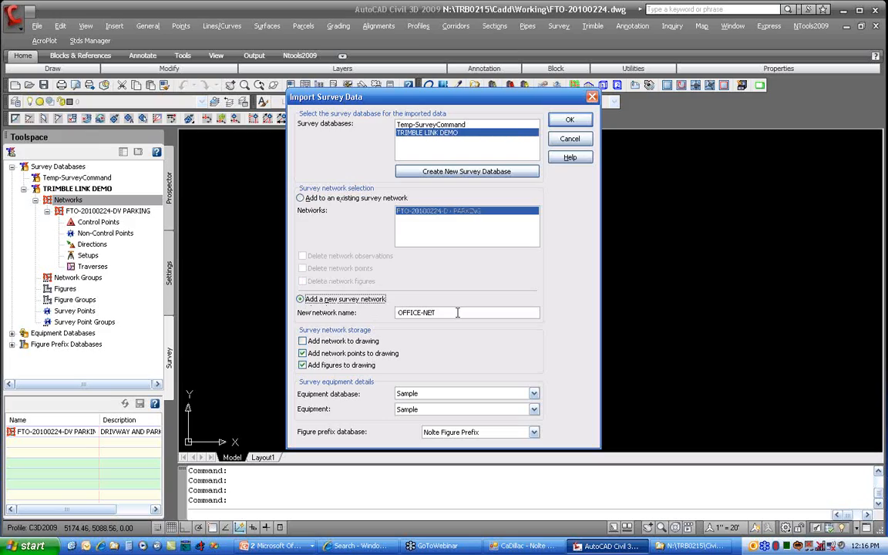
pyautogui.moveTo(455, 312); pyautogui.dragTo(396, 315)
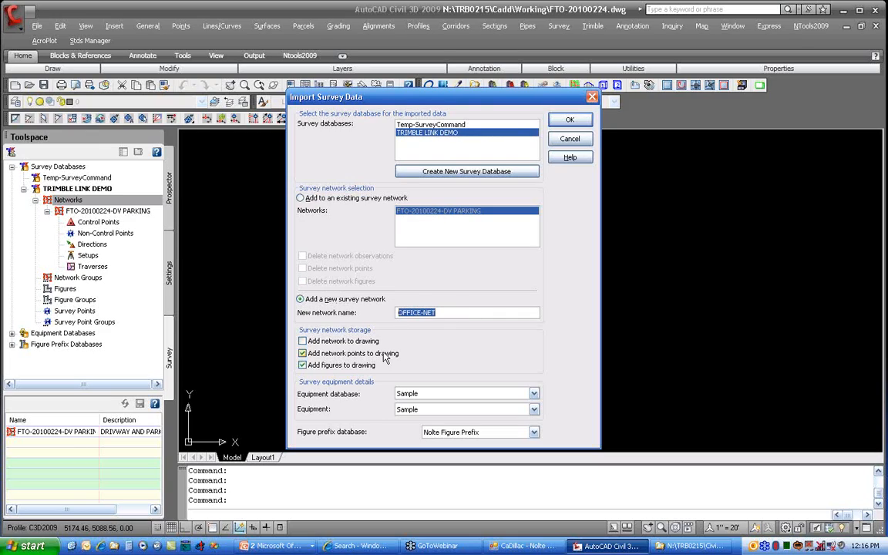
pyautogui.click(301, 198)
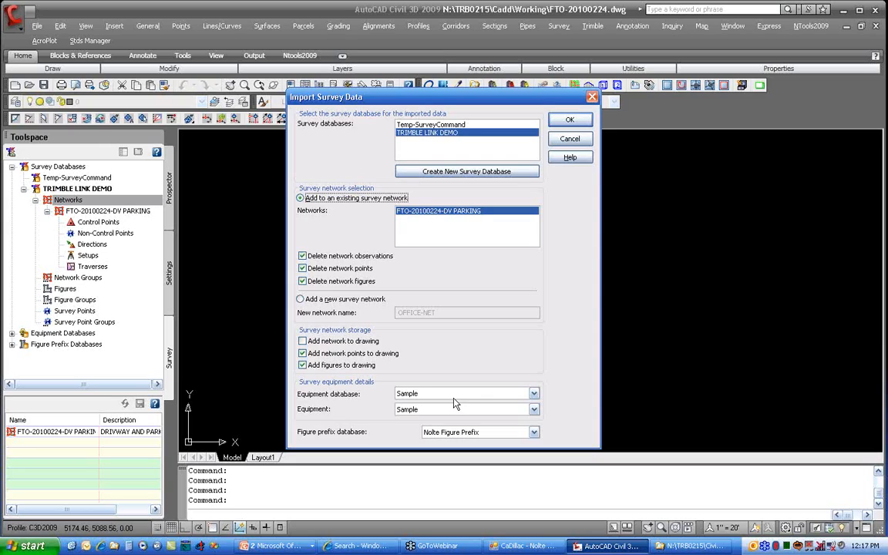
# Use the Sample equipment database and equipment with the Nolte Figure Prefix database, and import the survey data
pyautogui.click(534, 394)
pyautogui.click(534, 393)
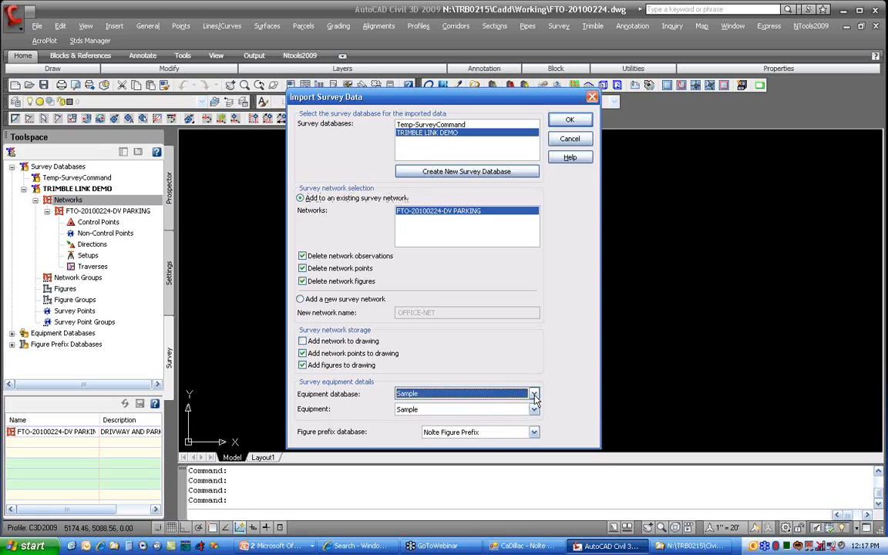
pyautogui.click(464, 410)
pyautogui.click(463, 419)
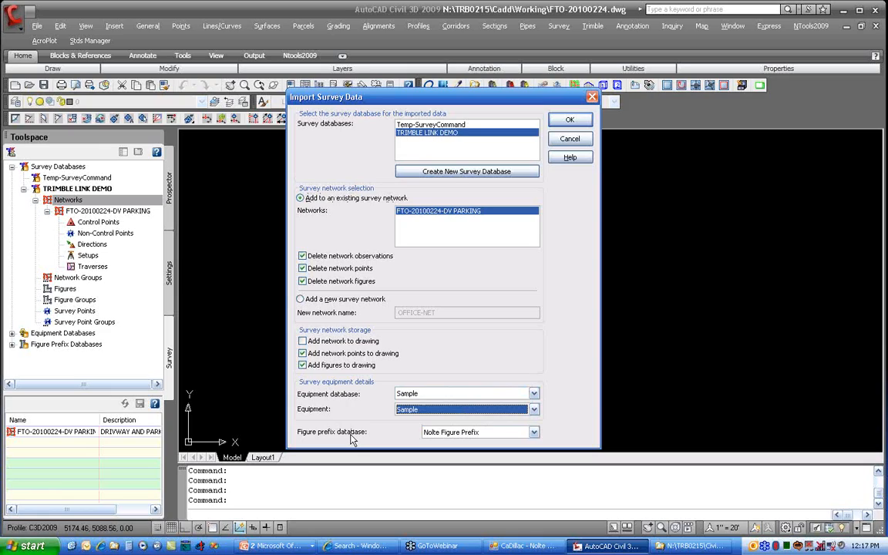
pyautogui.click(533, 431)
pyautogui.click(493, 440)
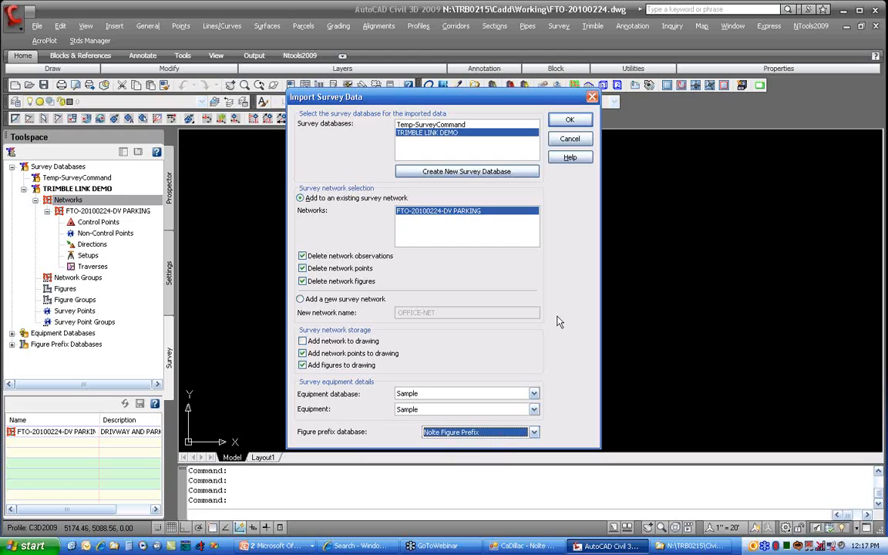
pyautogui.click(570, 120)
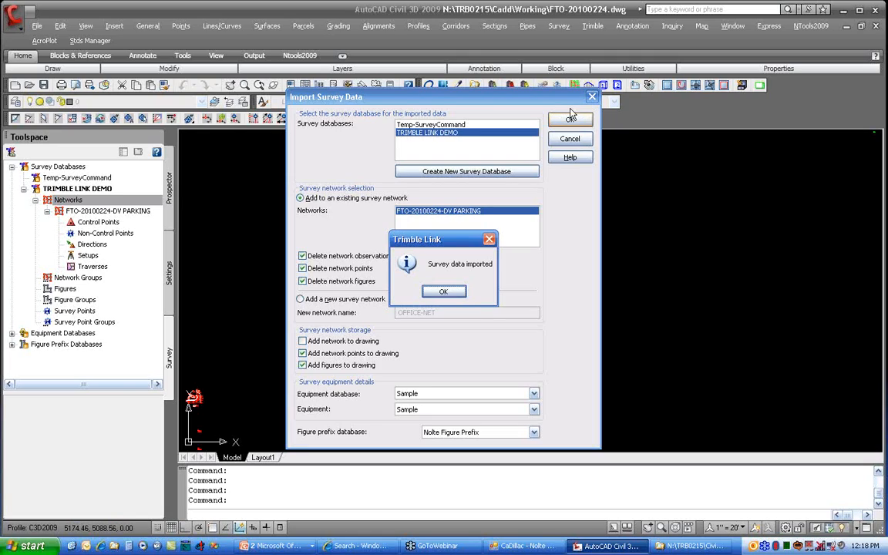
# Acknowledge the finished survey import and inspect the imported points across the drawing extents
pyautogui.click(443, 291)
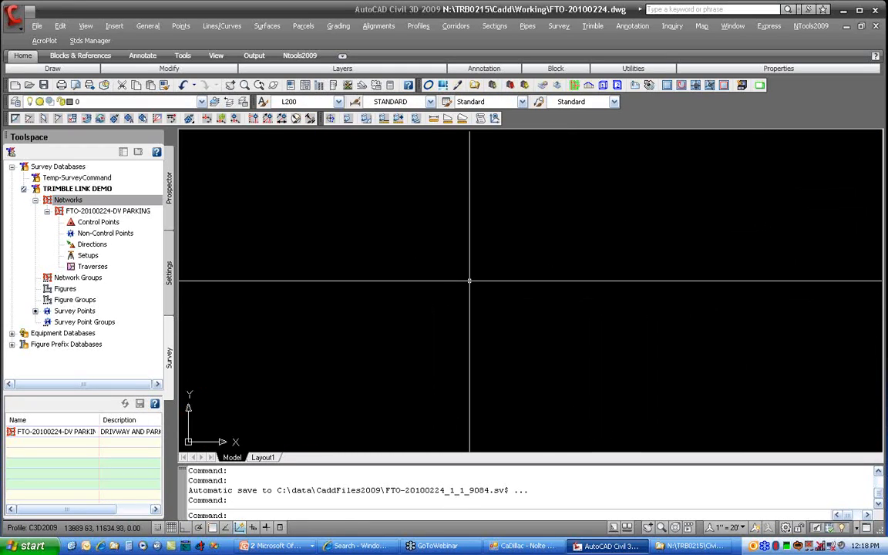
pyautogui.scroll(-4, 468, 280)
pyautogui.middleClick(591, 259)
pyautogui.middleClick(591, 260)
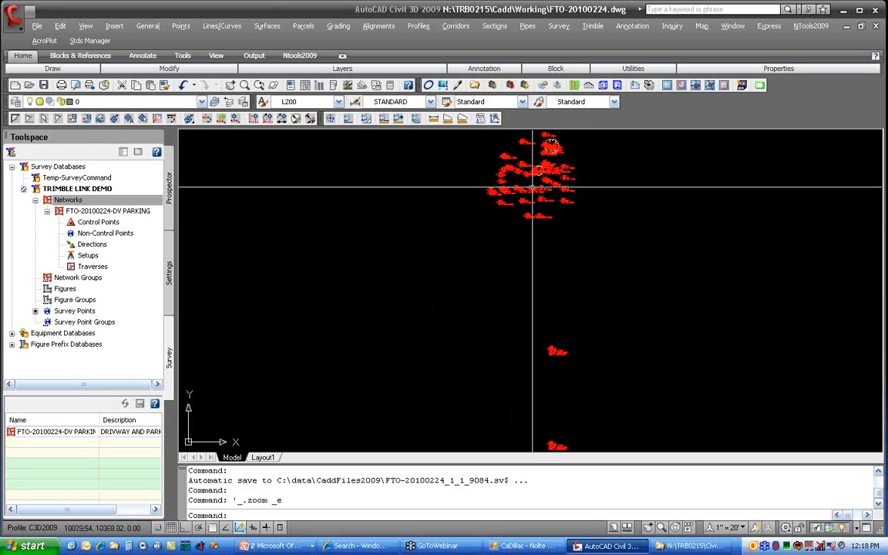
pyautogui.scroll(5, 538, 169)
pyautogui.moveTo(538, 169); pyautogui.dragTo(501, 283, button='middle')
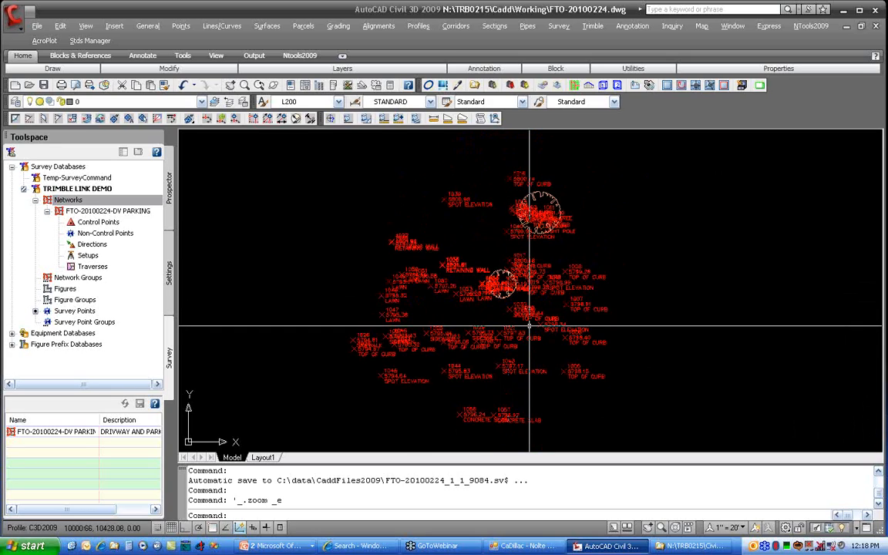
pyautogui.scroll(2, 530, 327)
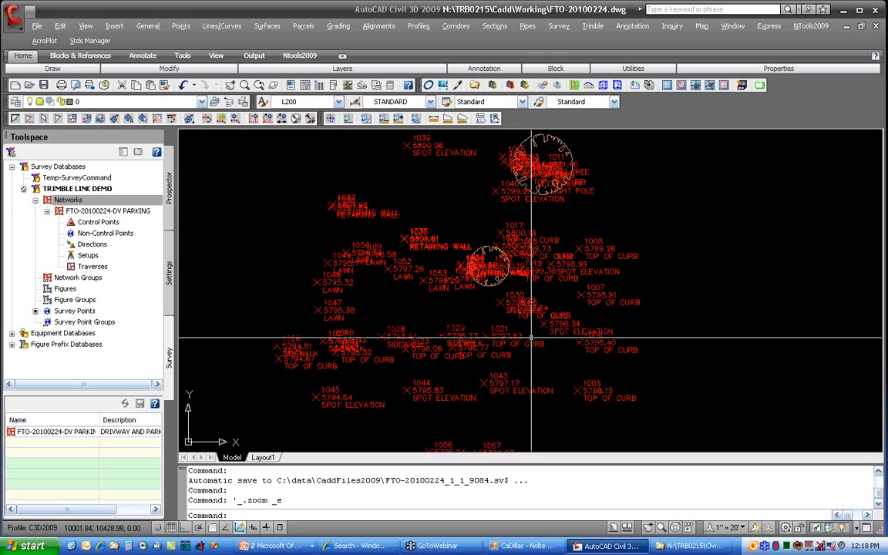
# Turn on all layers in the drawing through the command-line layer options and regenerate the model
pyautogui.write('-LA')
pyautogui.press('Return')
pyautogui.write('ON')
pyautogui.press('Return')
pyautogui.write('*')
pyautogui.press('Return')
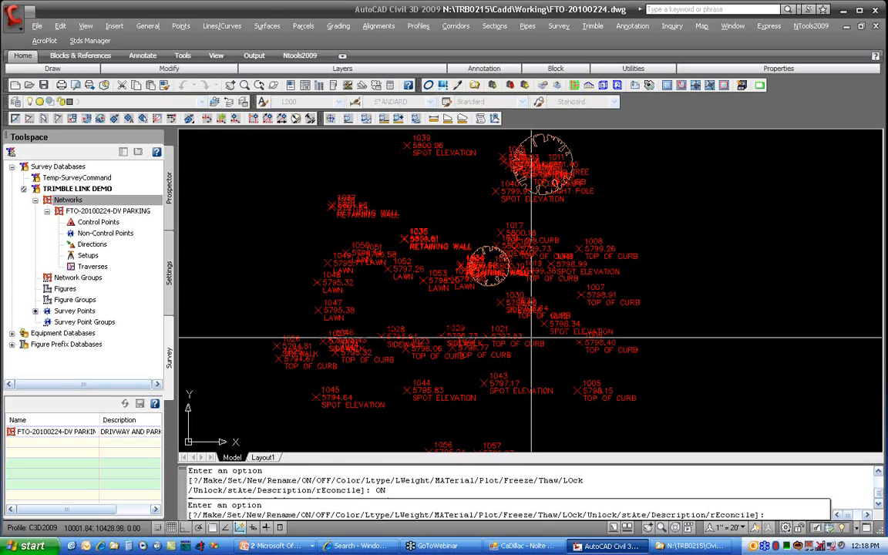
pyautogui.press('Return')
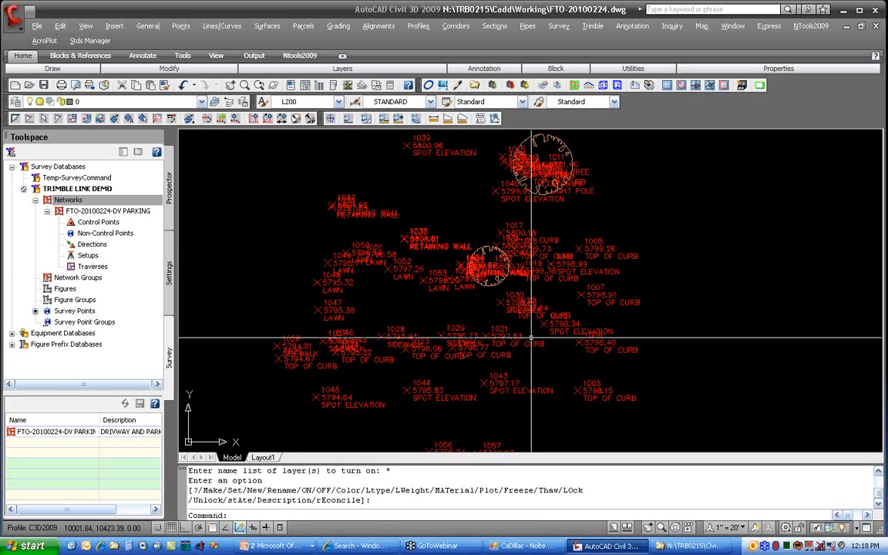
pyautogui.write('REGEN')
pyautogui.press('Return')
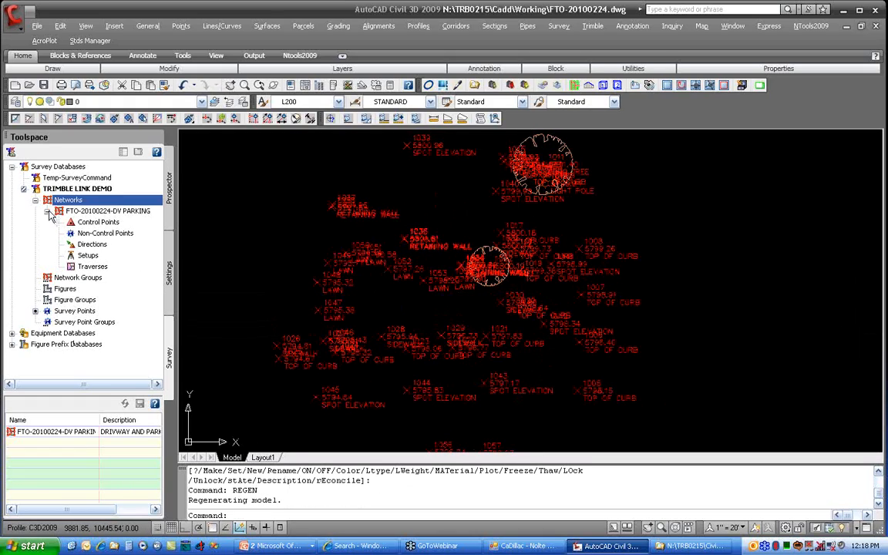
# Check the database's Figures, Networks, FTO-20100224-DV PARKING network and Control Points for imported content
pyautogui.click(63, 289)
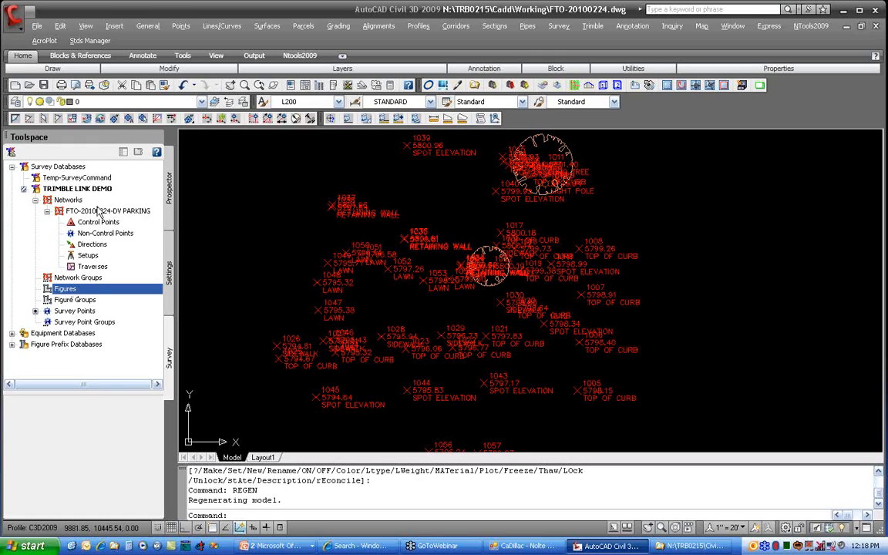
pyautogui.click(67, 200)
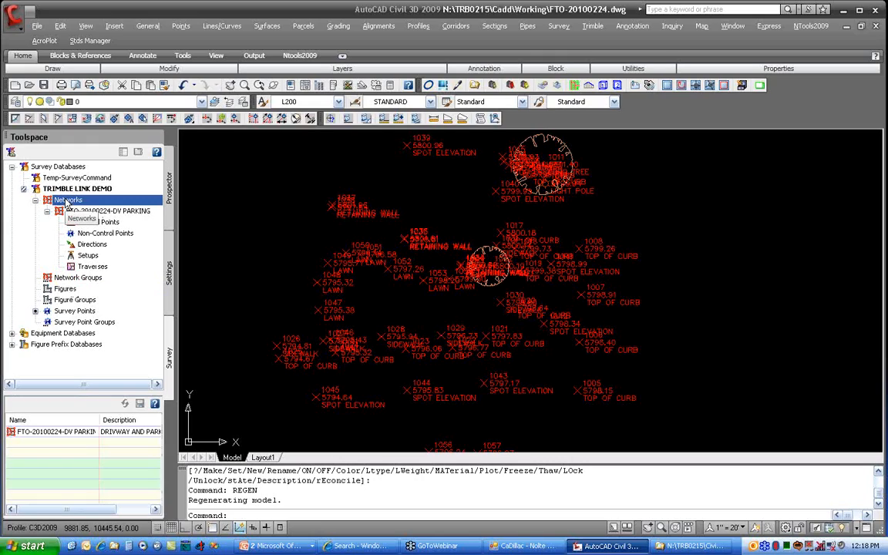
pyautogui.click(78, 212)
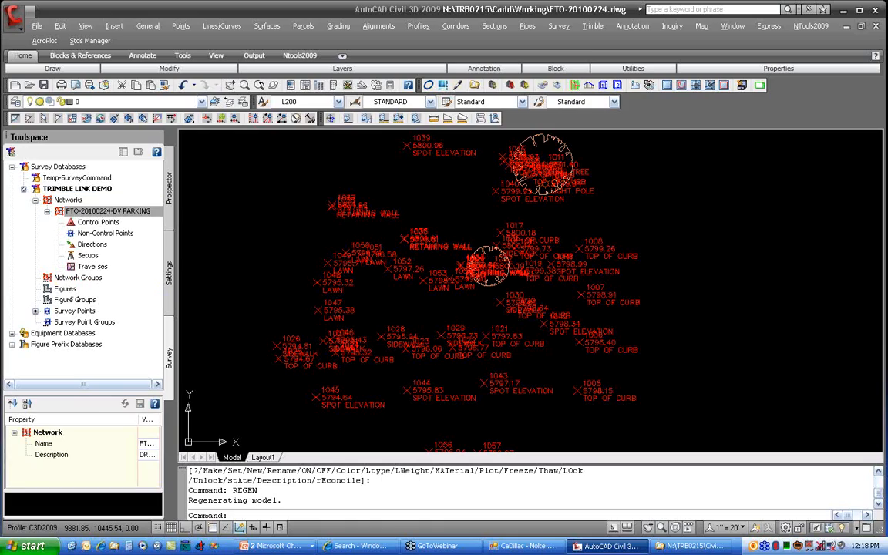
pyautogui.click(97, 188)
pyautogui.rightClick(97, 188)
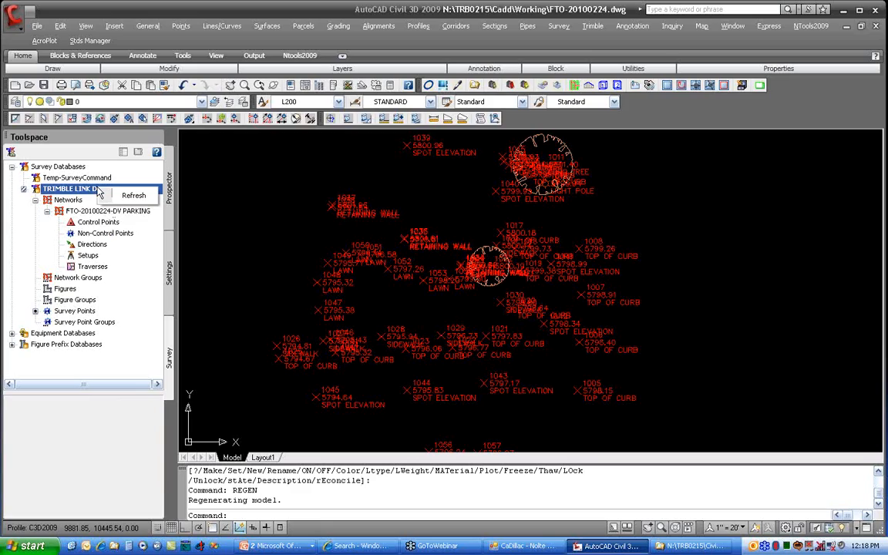
pyautogui.click(82, 212)
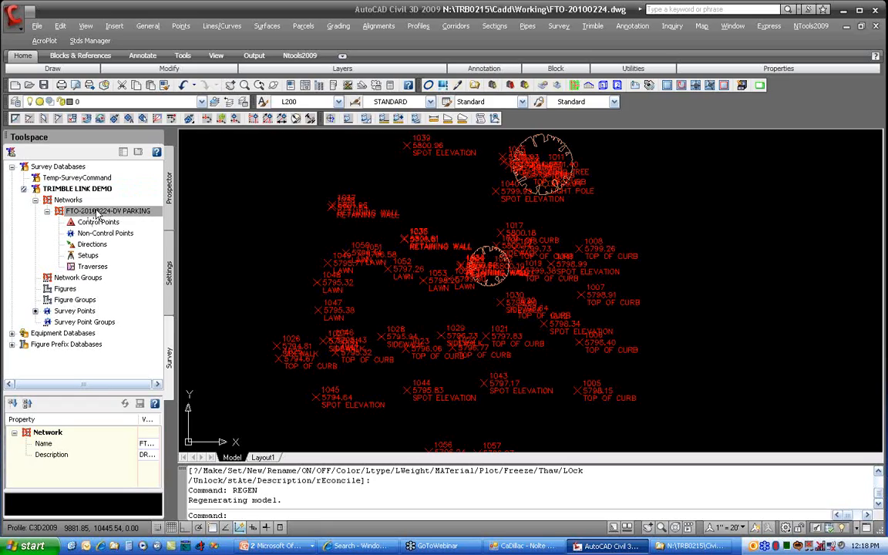
pyautogui.click(170, 273)
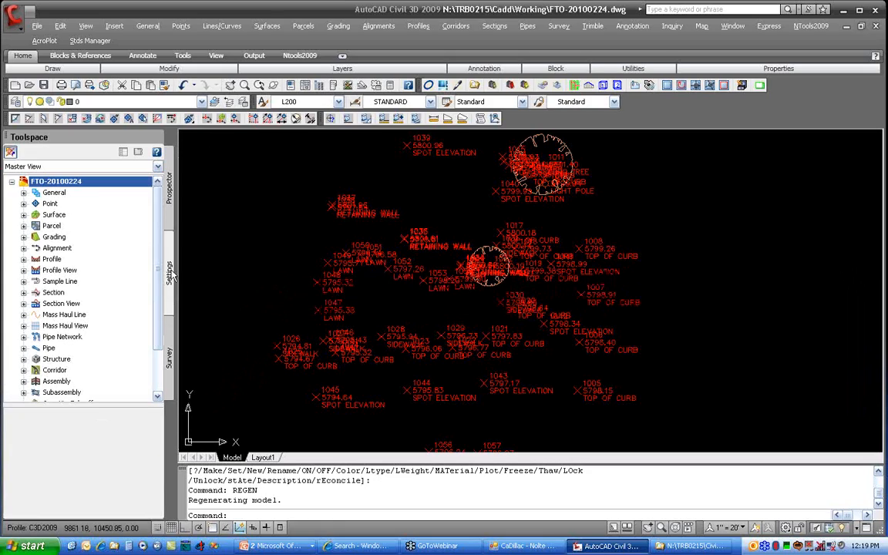
pyautogui.click(168, 348)
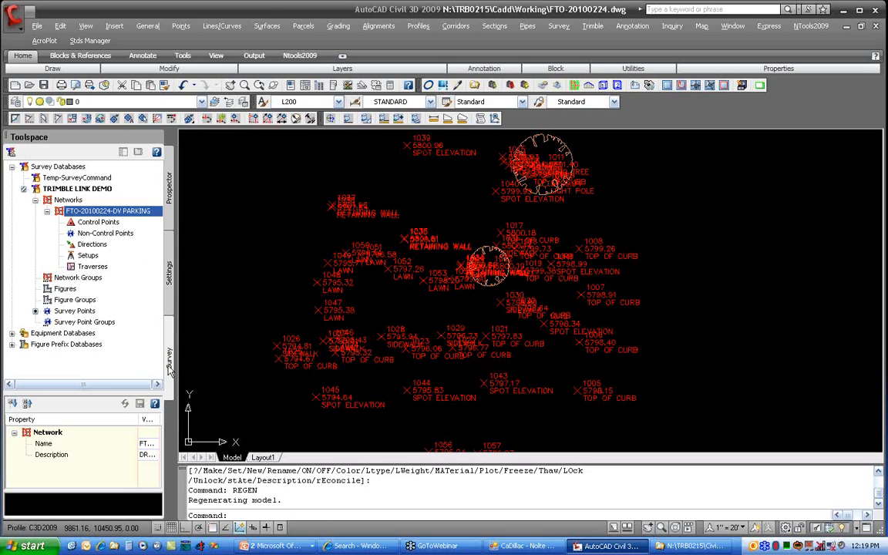
pyautogui.click(100, 222)
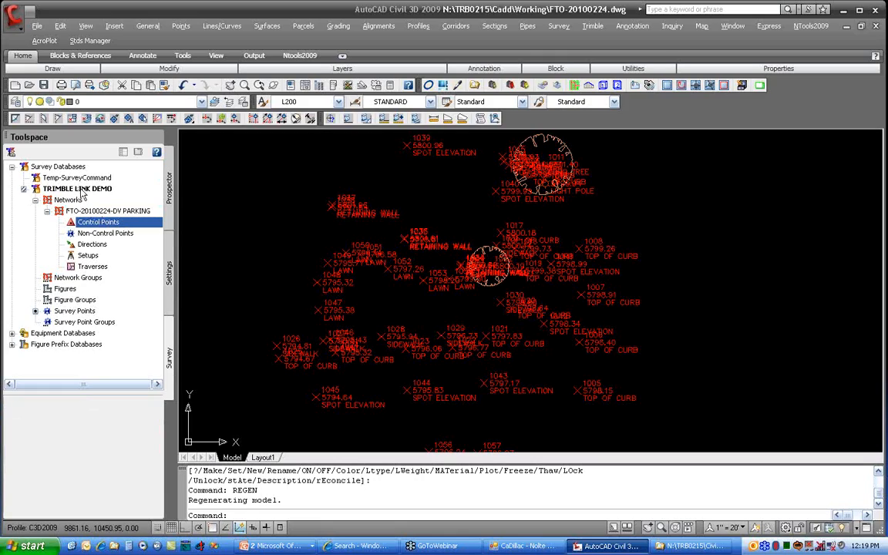
# Close and reopen the TRIMBLE LINK DEMO survey database, and expand its network to check the control points
pyautogui.rightClick(77, 188)
pyautogui.click(117, 195)
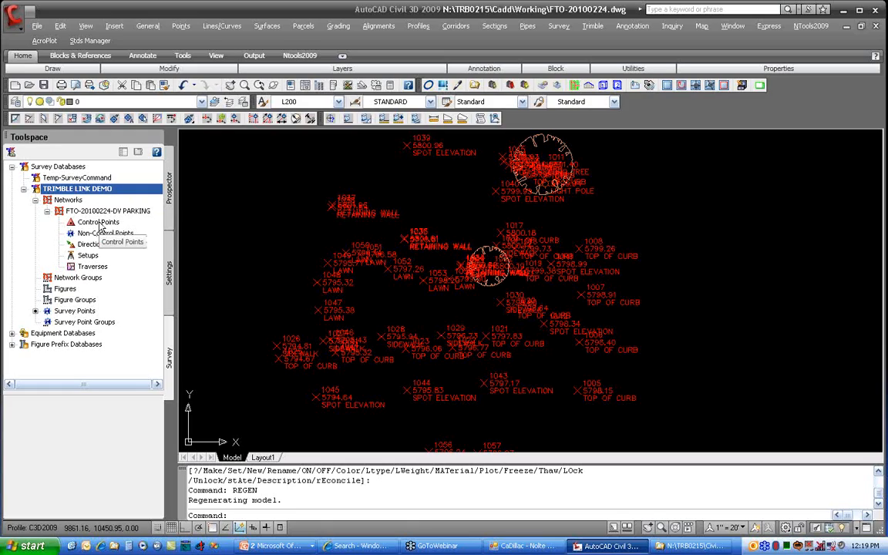
pyautogui.rightClick(94, 190)
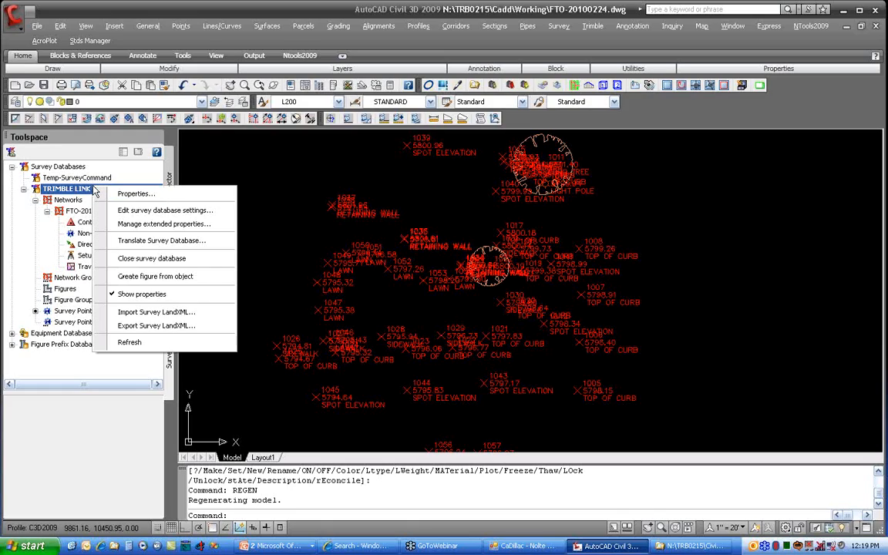
pyautogui.click(139, 258)
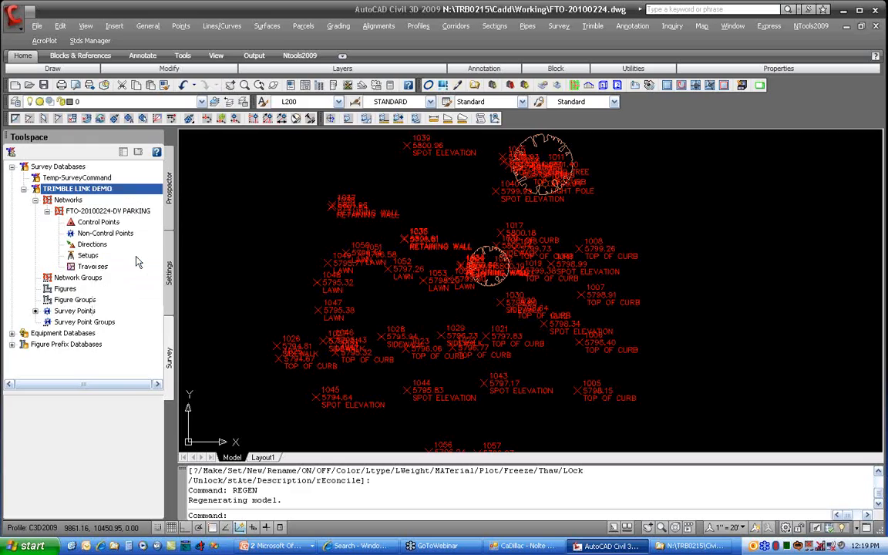
pyautogui.rightClick(101, 192)
pyautogui.click(139, 195)
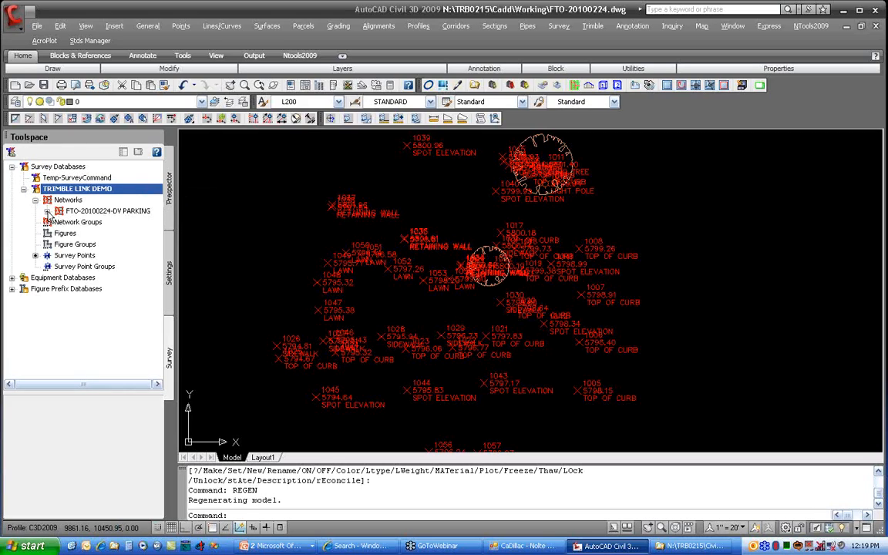
pyautogui.click(47, 210)
pyautogui.click(87, 222)
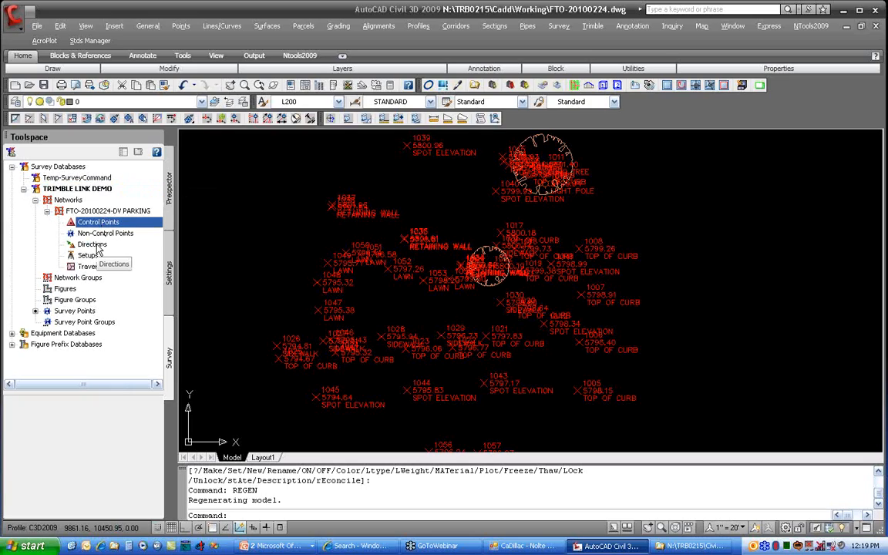
# Update the points of the network's Directions and list the database's survey points
pyautogui.rightClick(99, 250)
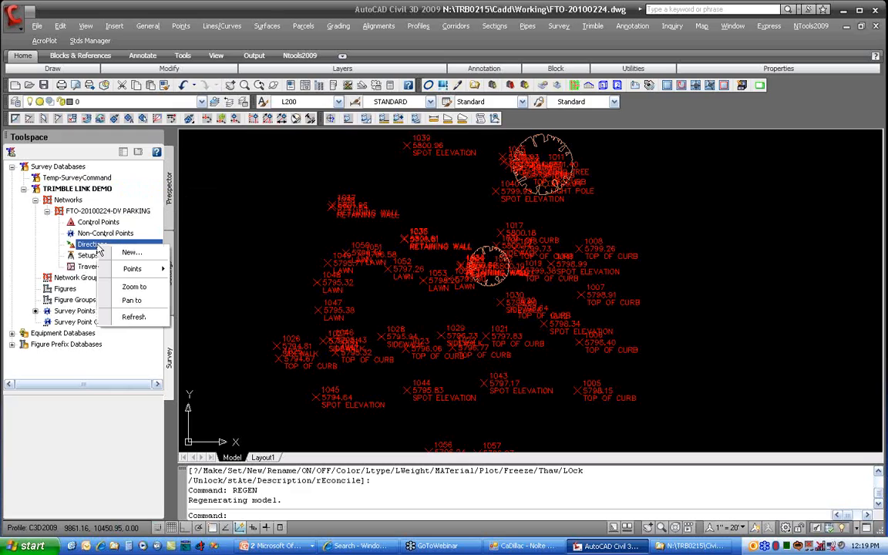
pyautogui.moveTo(120, 270)
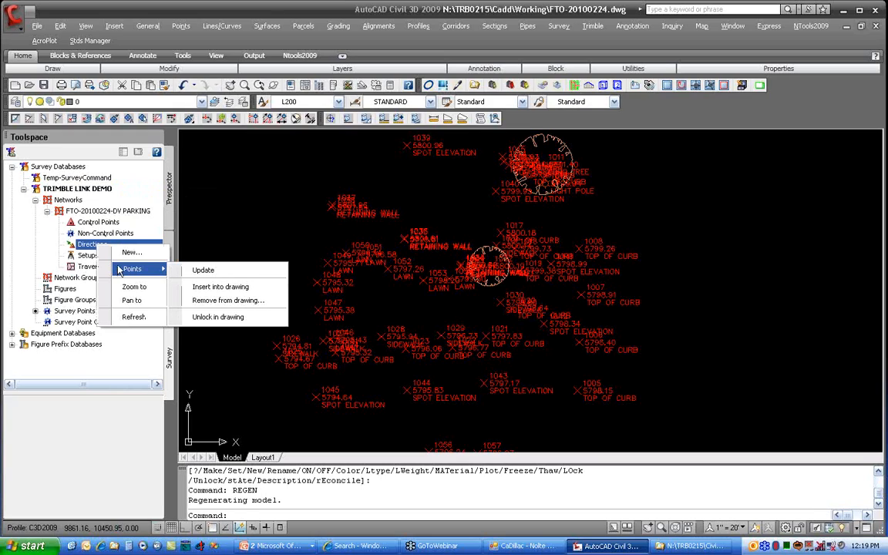
pyautogui.click(202, 270)
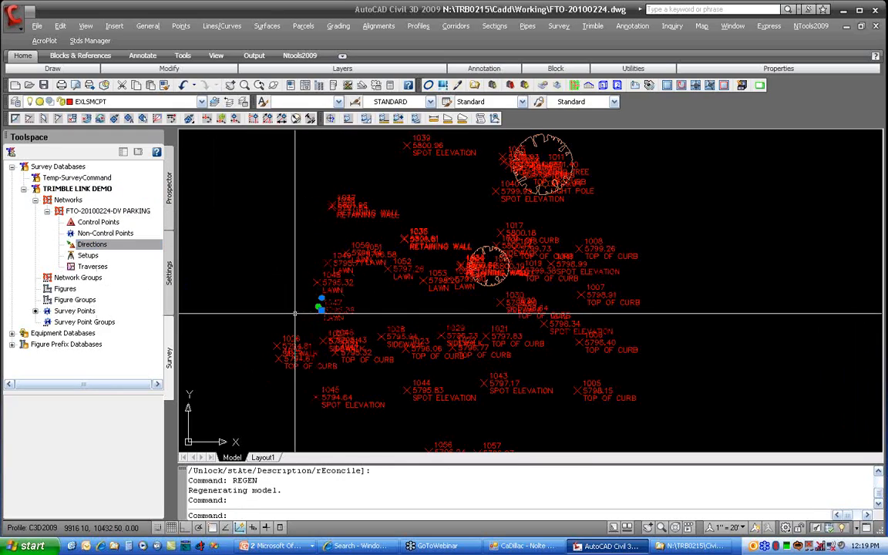
pyautogui.press('Escape')
pyautogui.press('Escape')
pyautogui.press('Escape')
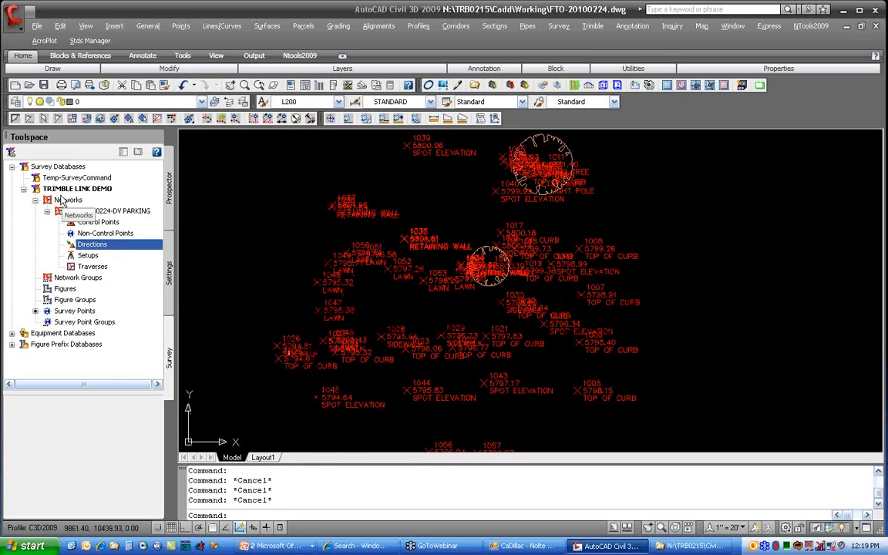
pyautogui.click(74, 311)
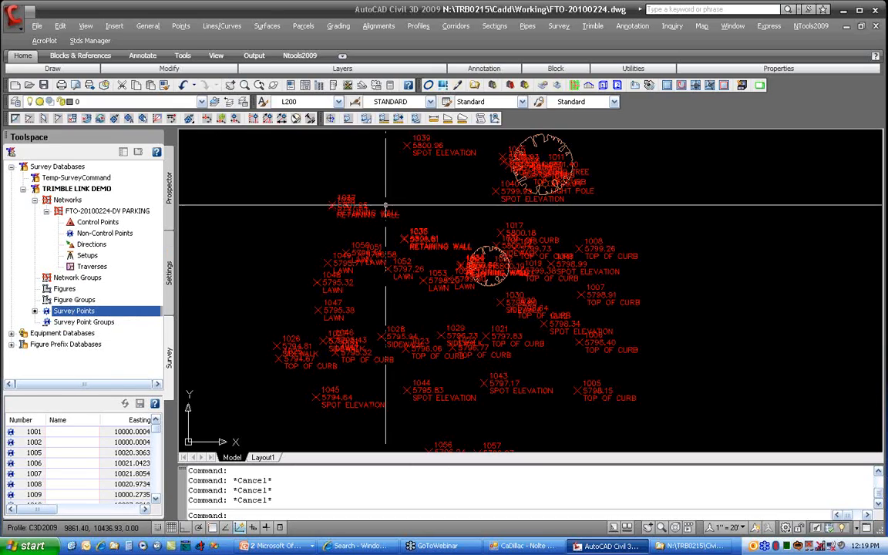
# Start editing a field book for the FTO-20100224-DV PARKING network and browse to the TRB0215 folder on the N: project drive
pyautogui.rightClick(97, 210)
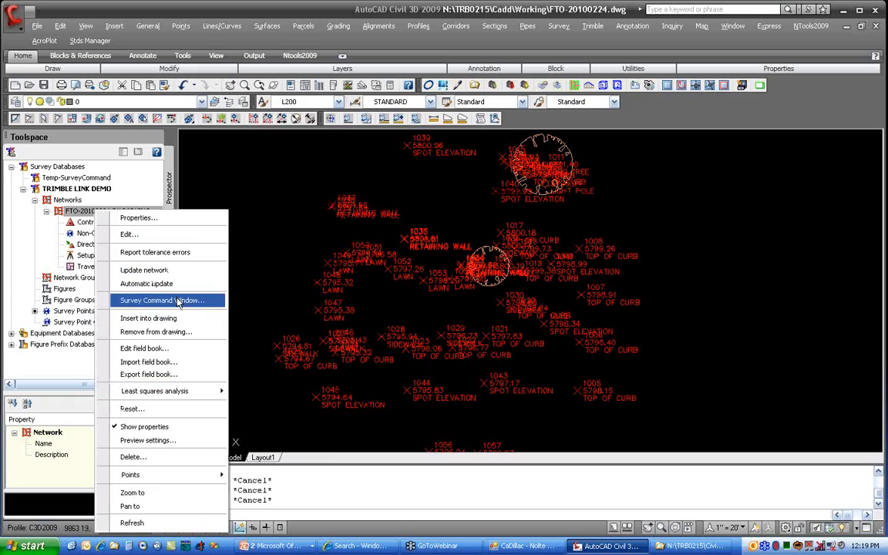
pyautogui.click(185, 350)
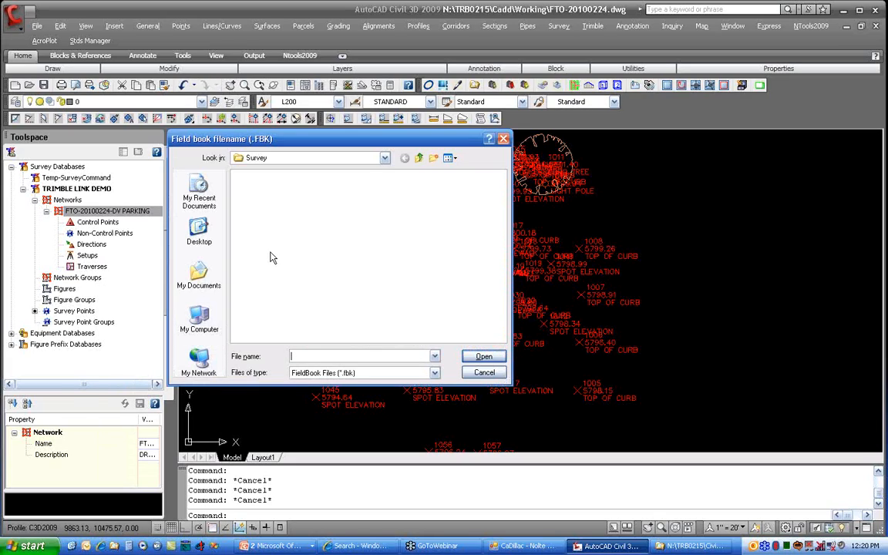
pyautogui.click(384, 158)
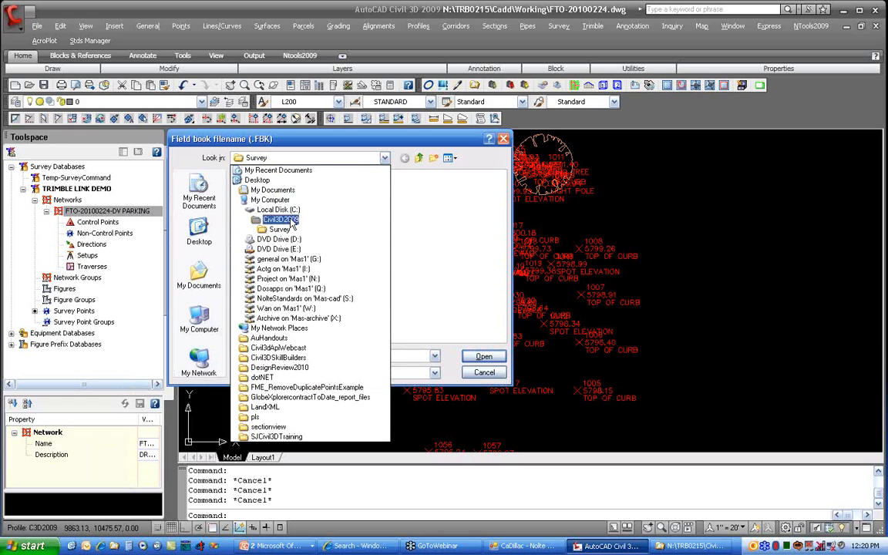
pyautogui.click(287, 279)
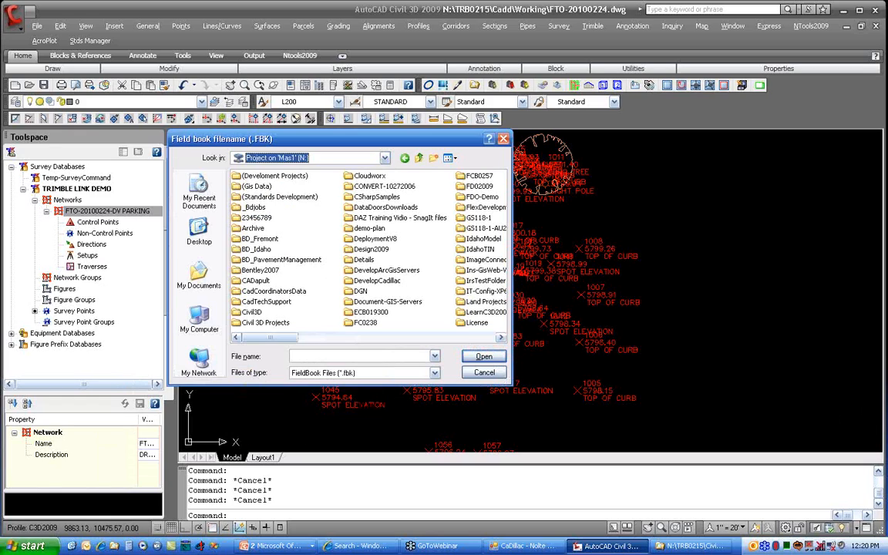
pyautogui.click(309, 279)
pyautogui.press('t')
pyautogui.press('t')
pyautogui.press('t')
pyautogui.press('t')
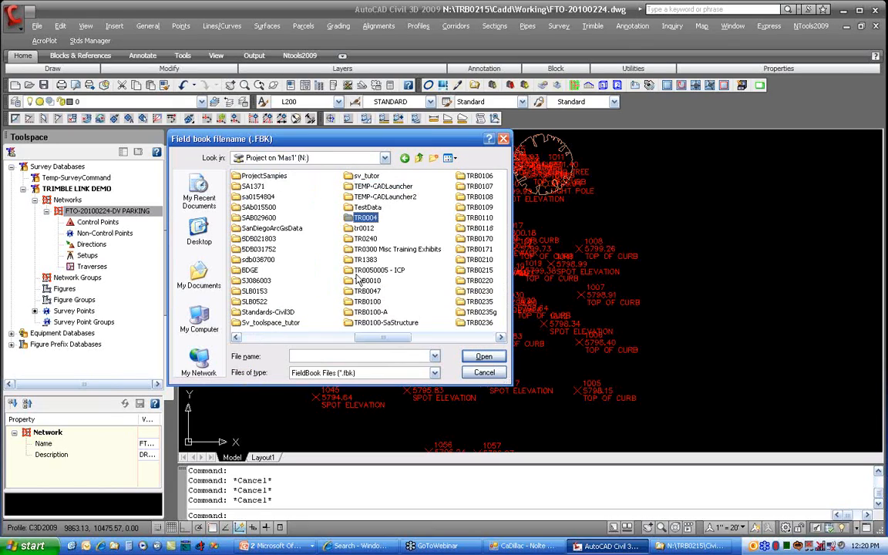
pyautogui.click(416, 305)
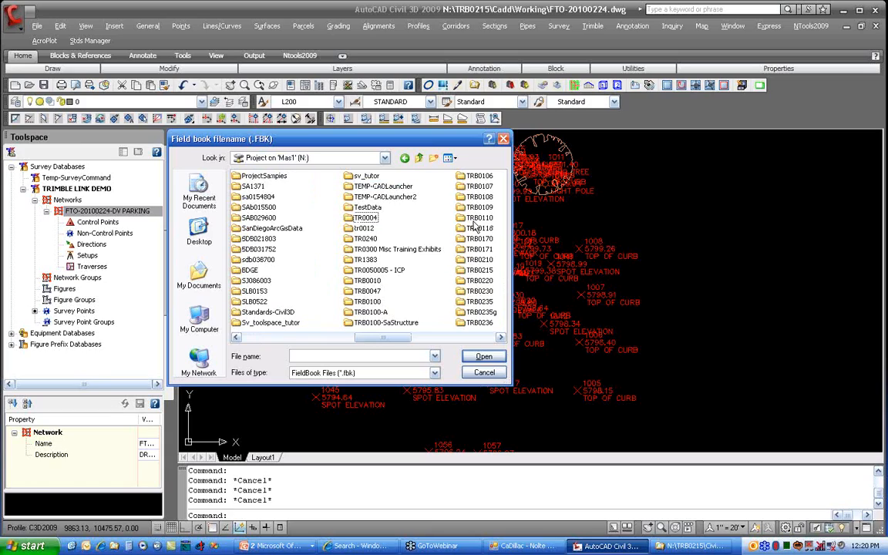
pyautogui.doubleClick(479, 271)
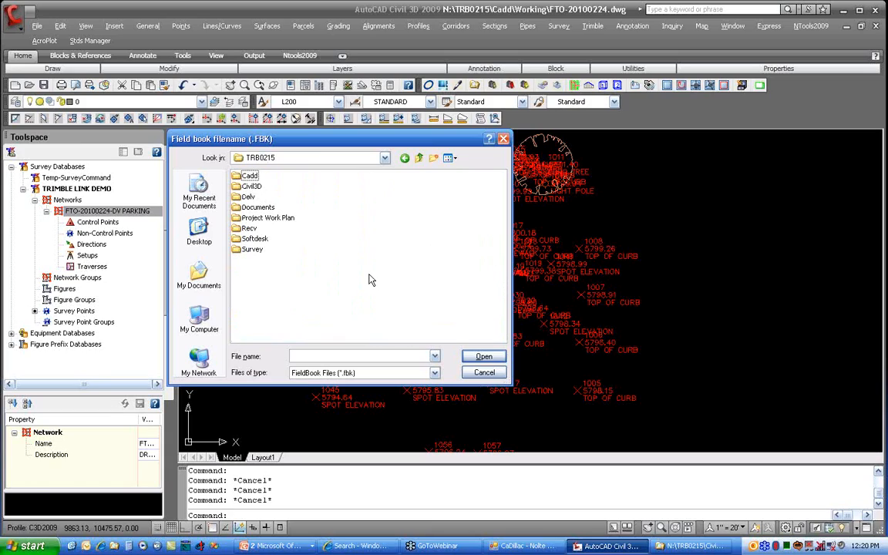
# Open OFFICE-NET.fbk for editing from the Civil3D > TRIMBLE LINK DEMO > FTO-20100224-DV PARKING folder
pyautogui.doubleClick(251, 186)
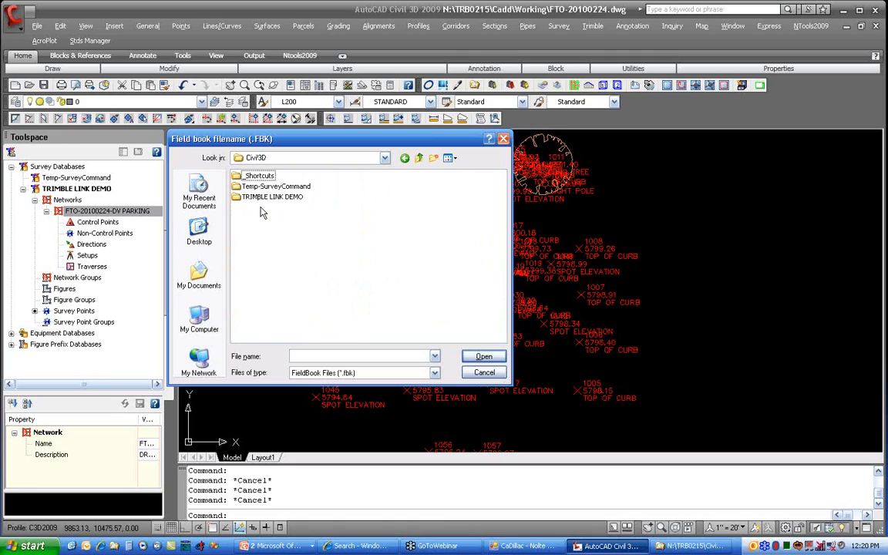
pyautogui.doubleClick(266, 198)
pyautogui.click(269, 176)
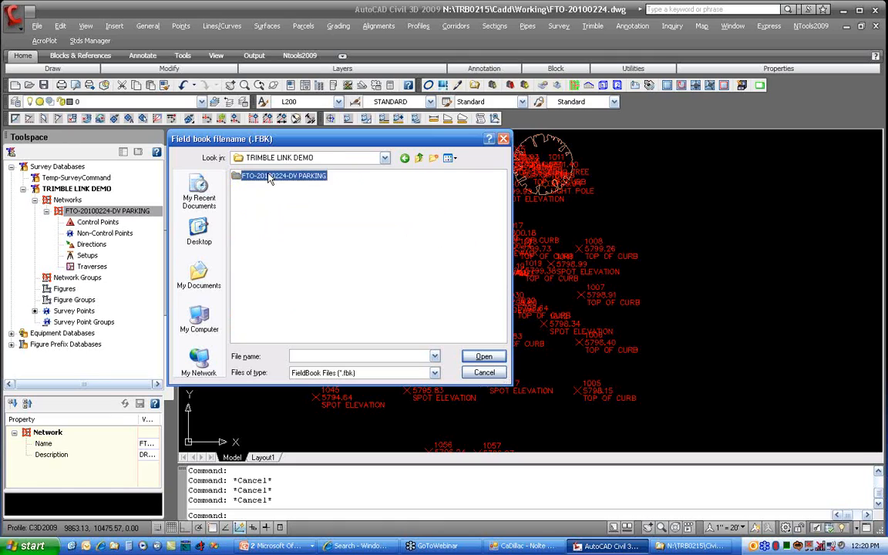
pyautogui.doubleClick(270, 177)
pyautogui.click(258, 177)
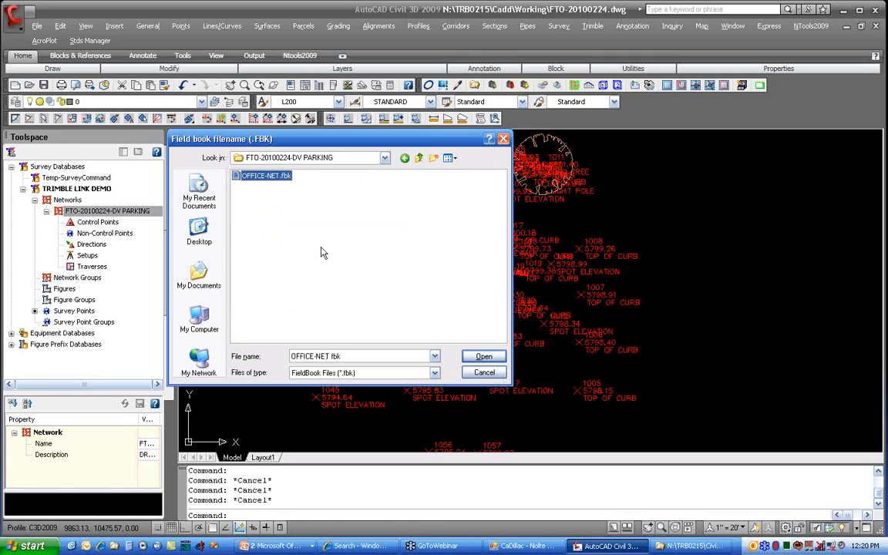
pyautogui.click(385, 159)
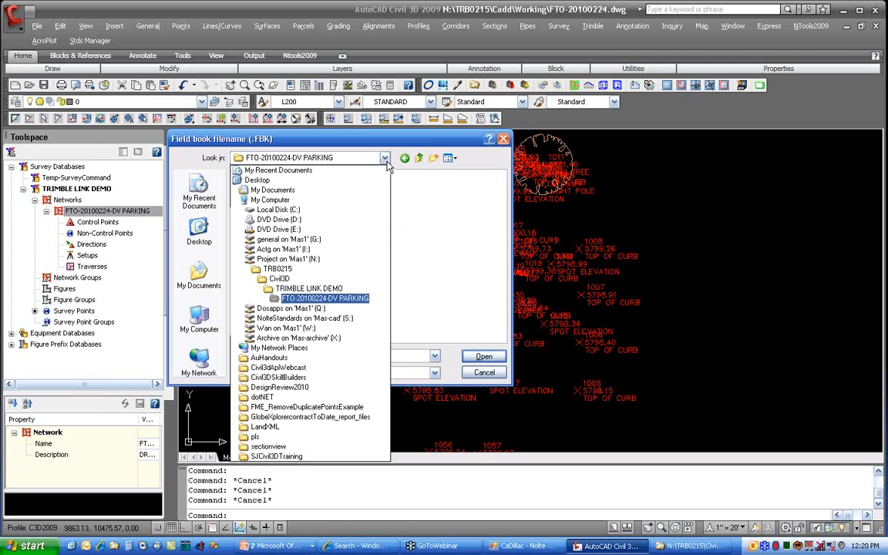
pyautogui.click(360, 299)
pyautogui.click(264, 177)
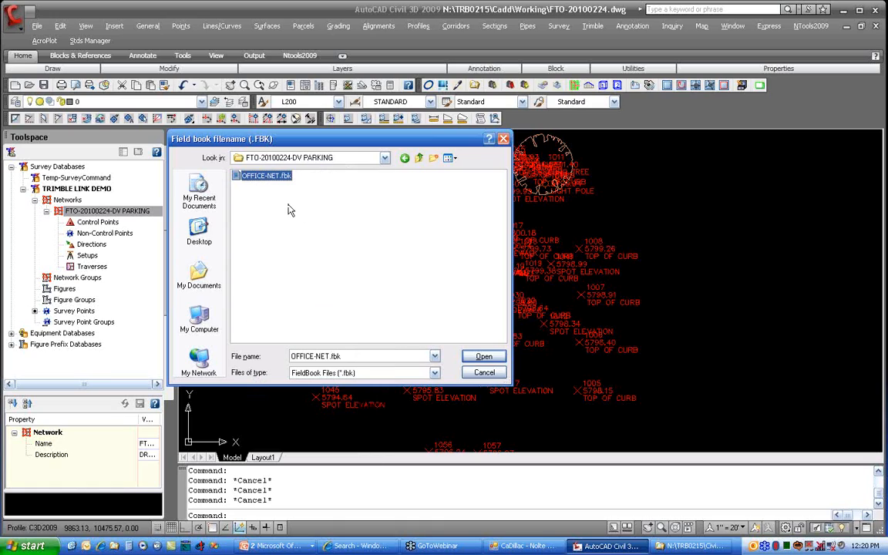
pyautogui.click(483, 357)
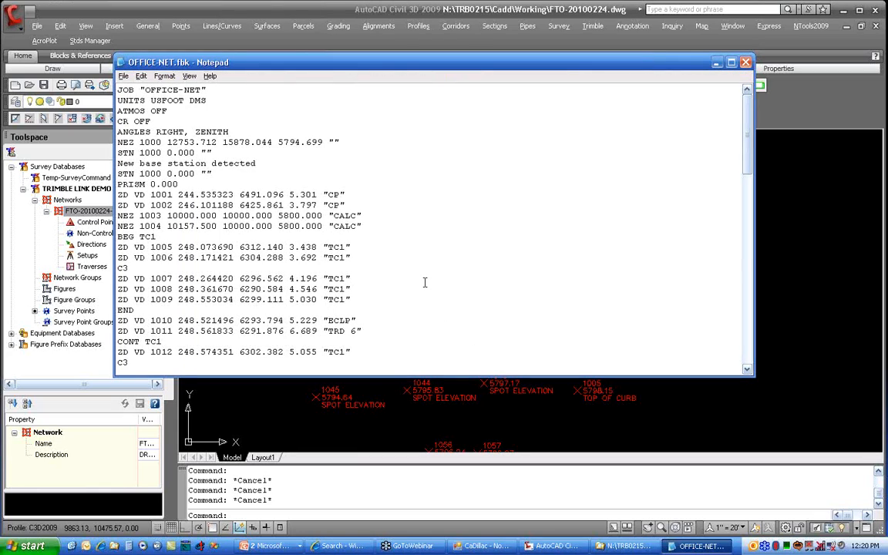
# Read through the observations and figure commands such as BEG TC1 in the field book, and minimize it
pyautogui.scroll(-1, 424, 282)
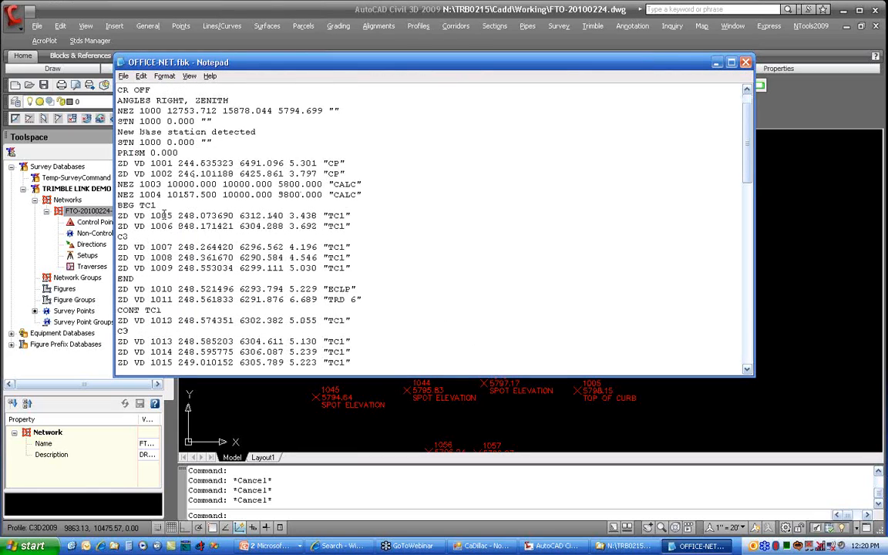
pyautogui.click(162, 205)
pyautogui.scroll(-2, 177, 209)
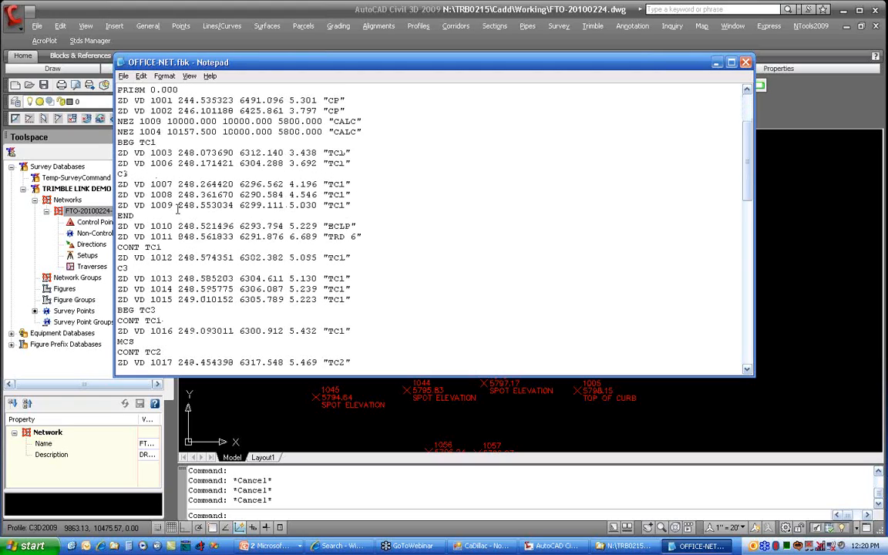
pyautogui.scroll(-1, 177, 208)
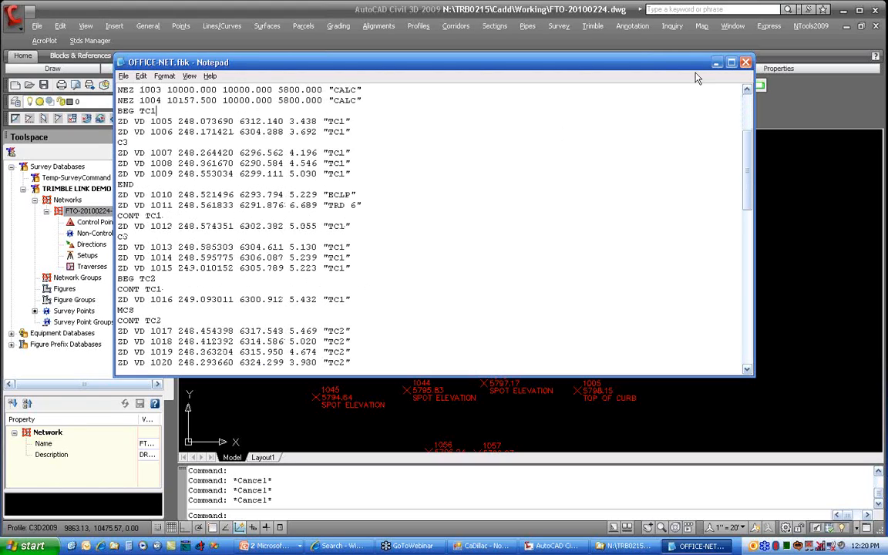
pyautogui.click(717, 62)
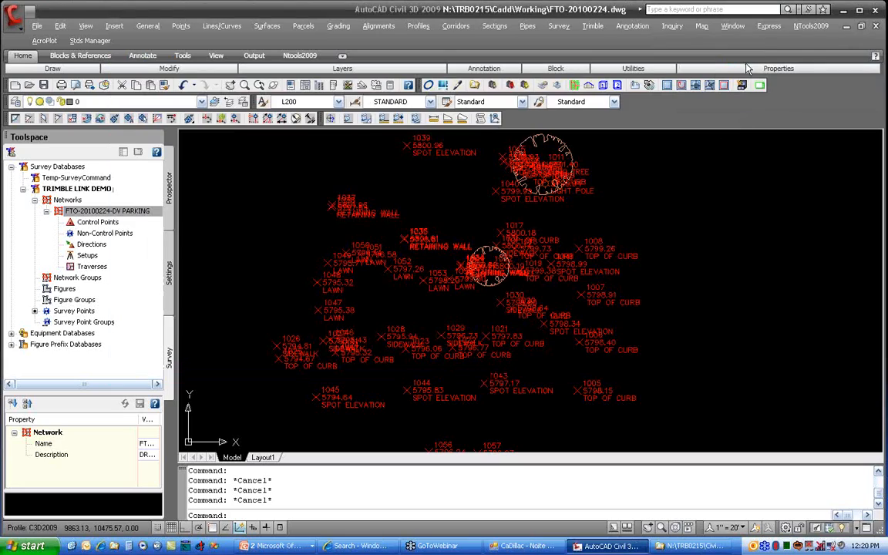
# Import OFFICE-NET.fbk into the FTO-20100224-DV PARKING network with Sample equipment and the Nolte Figure Prefix database, inserting figure objects and survey points
pyautogui.rightClick(112, 211)
pyautogui.click(155, 337)
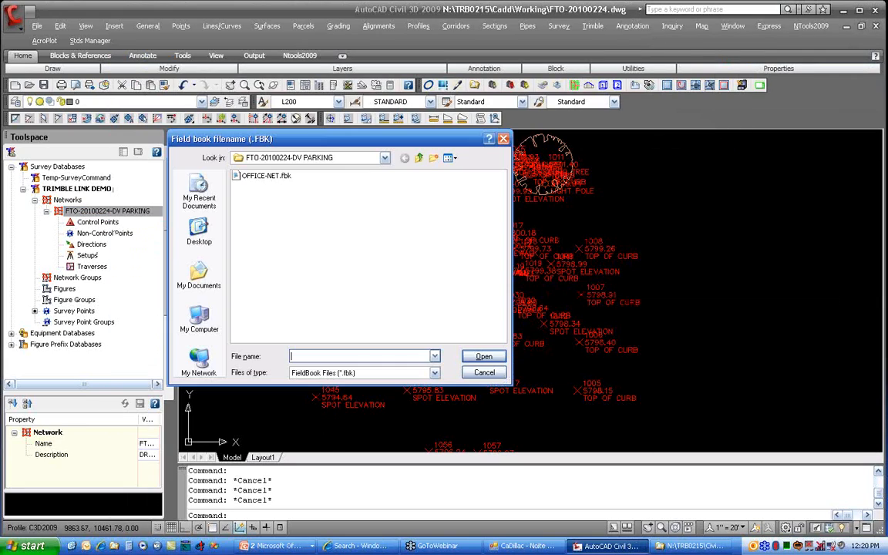
pyautogui.click(266, 176)
pyautogui.click(484, 357)
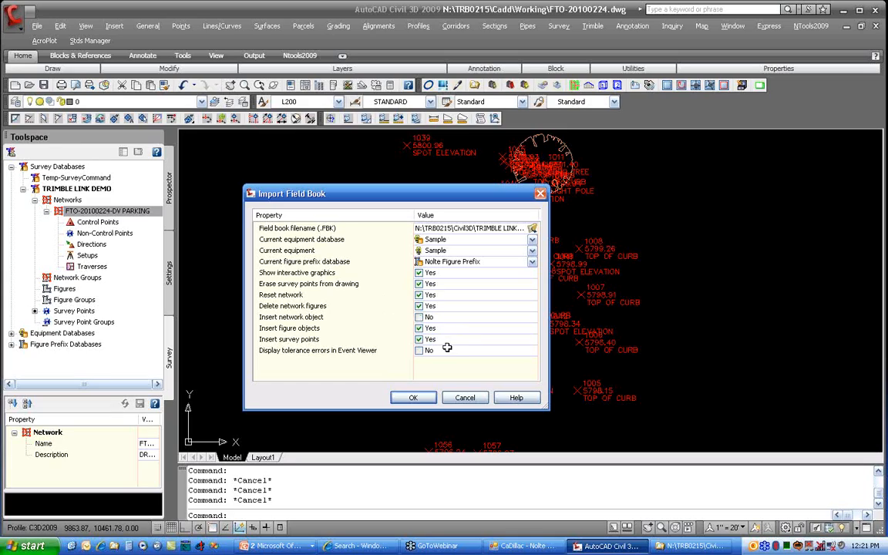
pyautogui.click(415, 398)
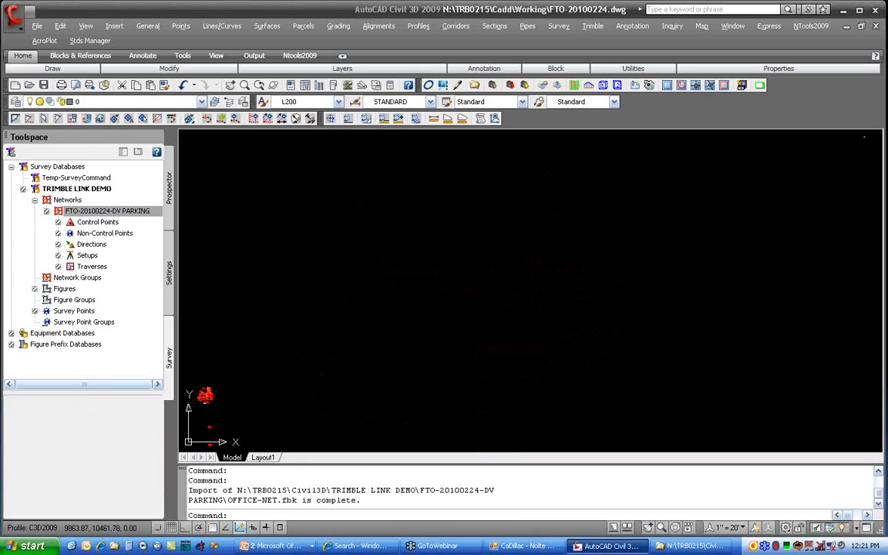
pyautogui.scroll(5, 200, 403)
pyautogui.scroll(5, 199, 403)
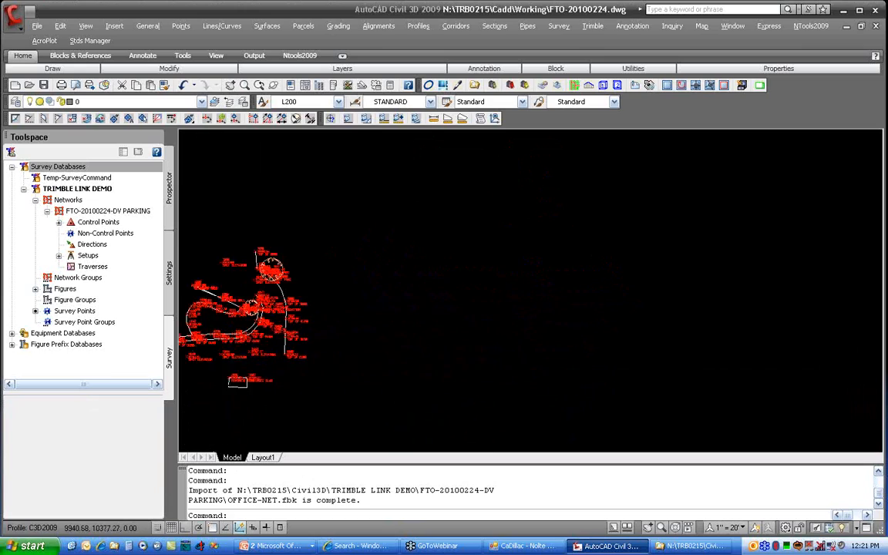
pyautogui.moveTo(369, 350)
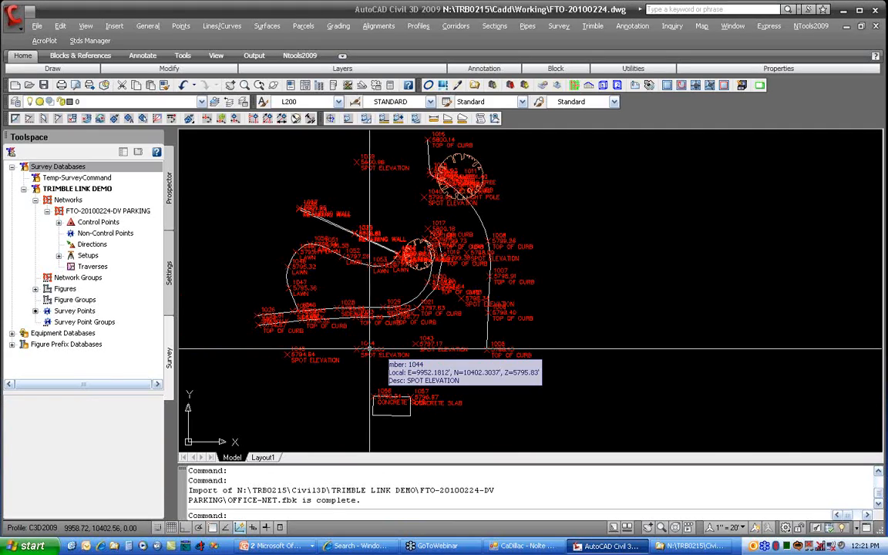
# Check the network's control points and setups, and review the observations of the station 1000 setup
pyautogui.click(59, 222)
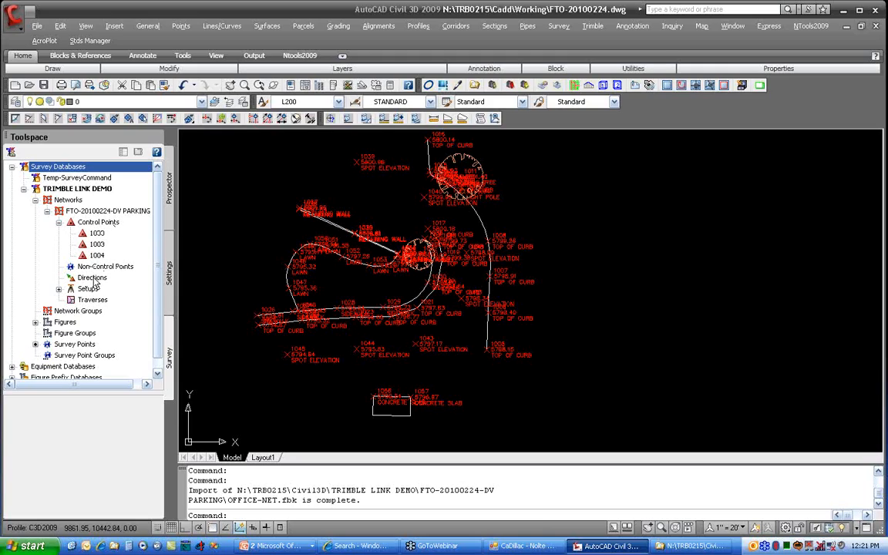
pyautogui.click(58, 288)
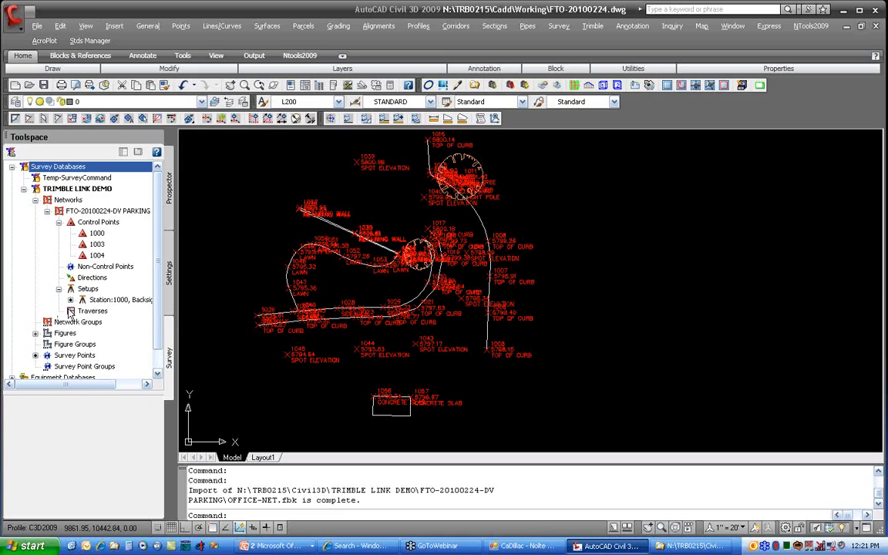
pyautogui.rightClick(108, 300)
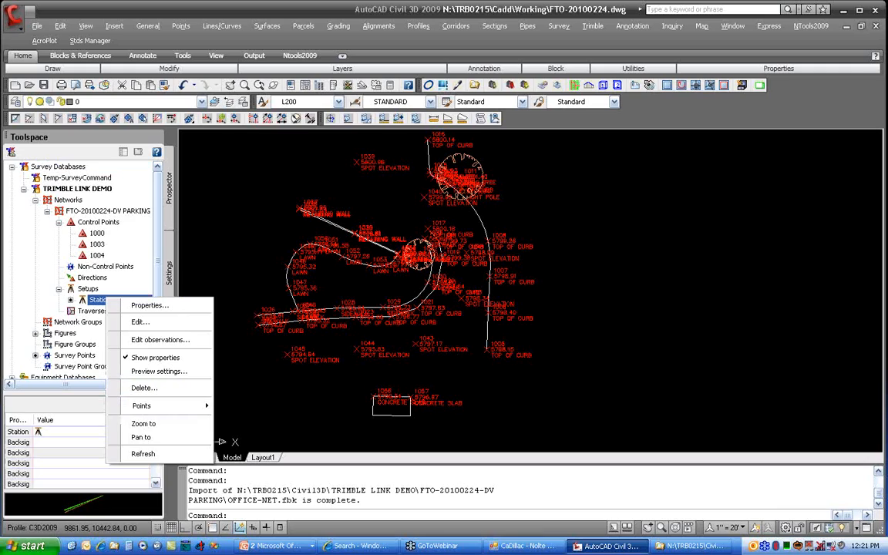
pyautogui.click(160, 340)
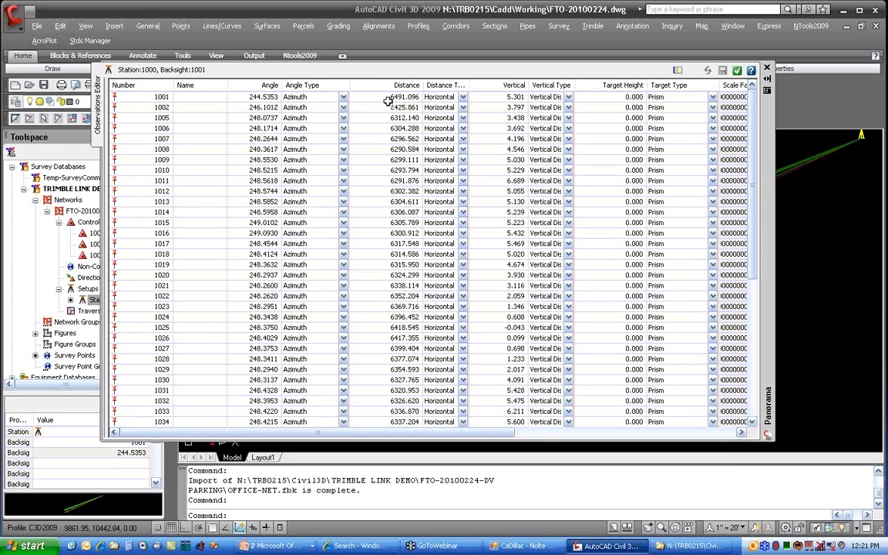
pyautogui.click(738, 72)
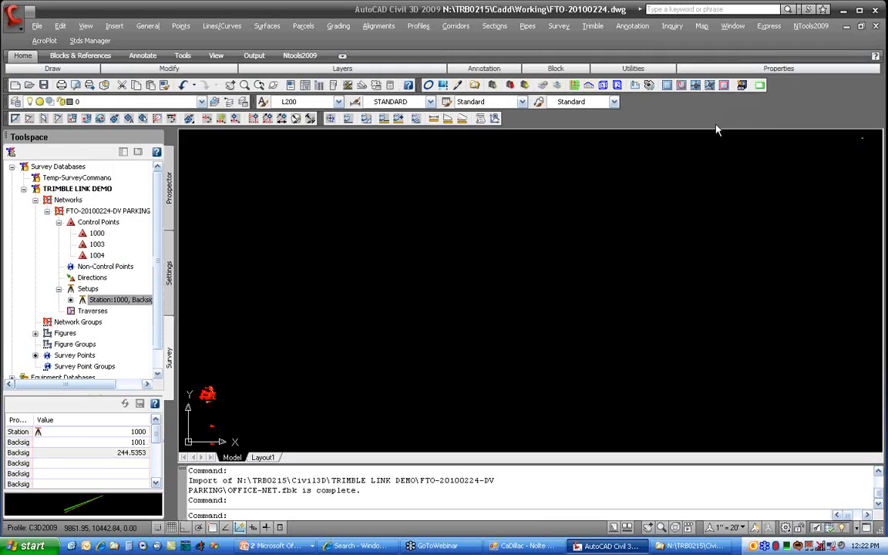
# List the imported figures and locate the concrete slab figure CS1 in the drawing
pyautogui.moveTo(373, 306)
pyautogui.mouseDown(button='middle')
pyautogui.moveTo(490, 244)
pyautogui.moveTo(528, 200)
pyautogui.mouseUp(button='middle')
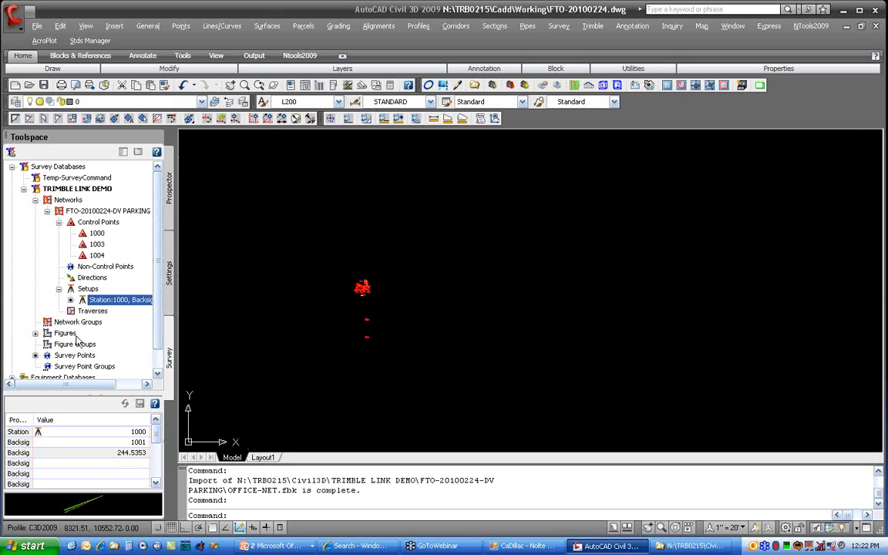
pyautogui.click(35, 333)
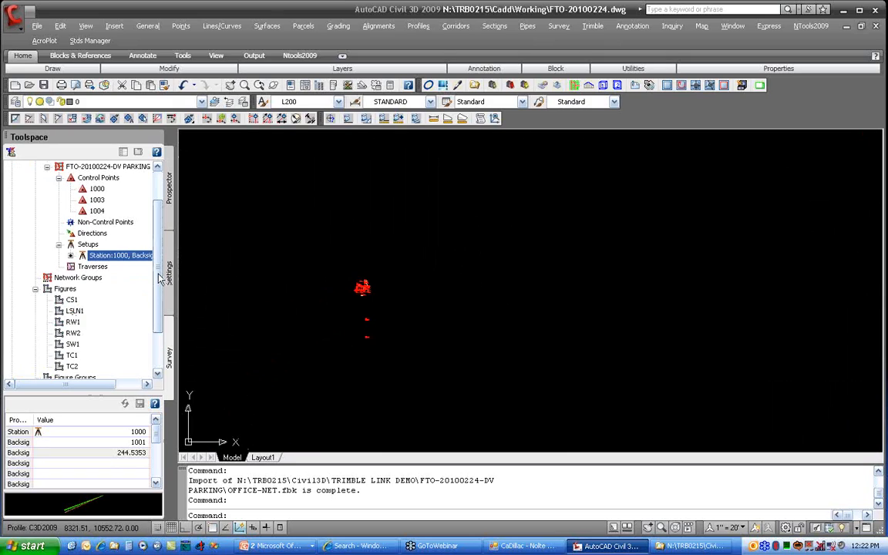
pyautogui.scroll(-3, 161, 311)
pyautogui.click(69, 244)
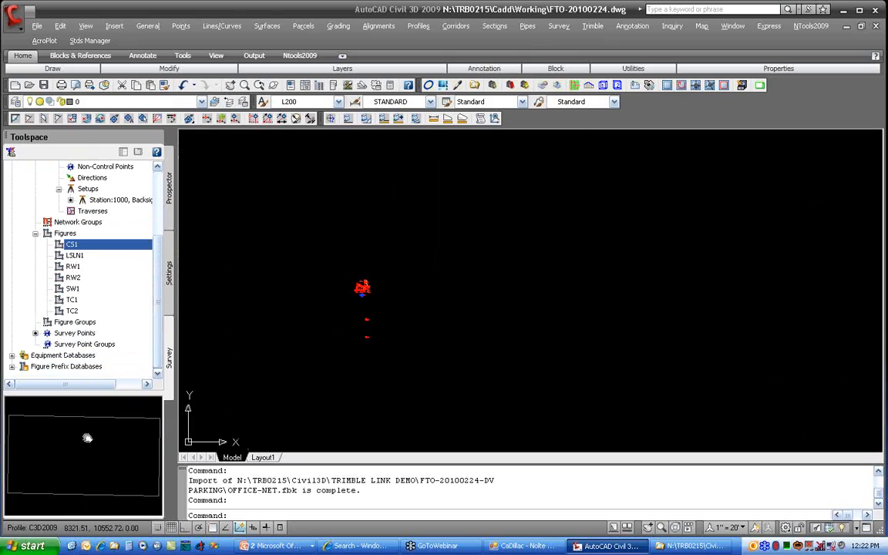
pyautogui.rightClick(109, 244)
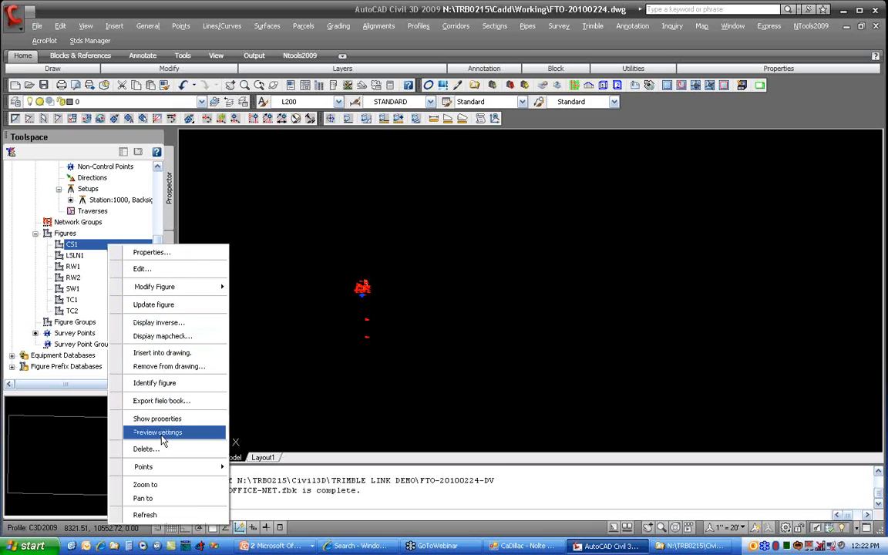
pyautogui.click(183, 505)
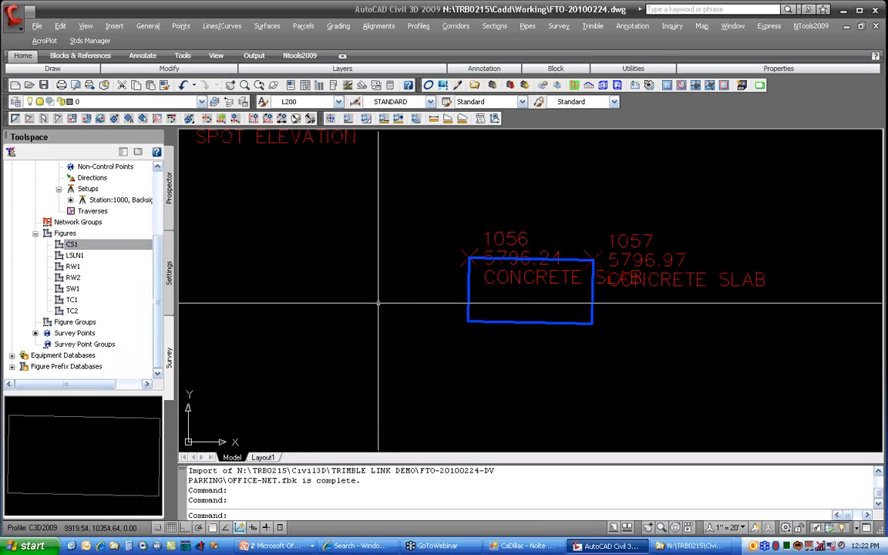
pyautogui.scroll(-2, 377, 303)
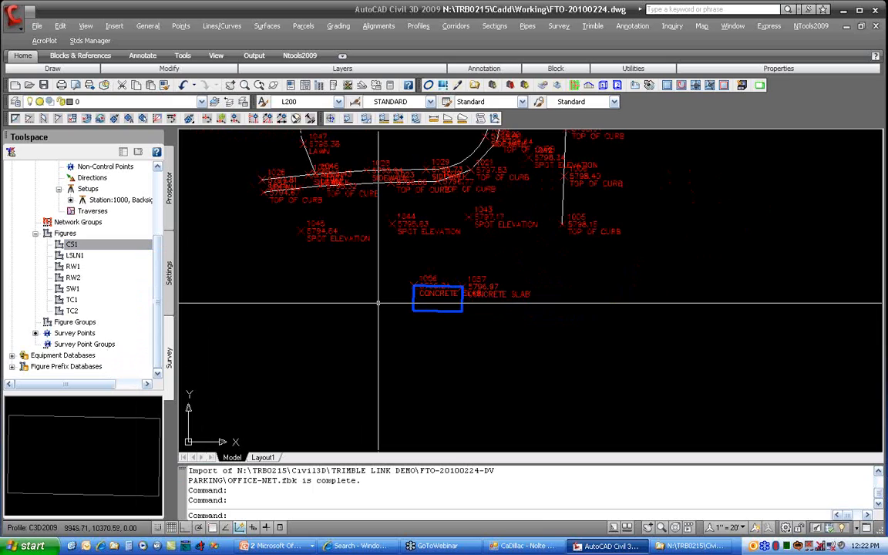
# Highlight the figures LSLN1, RW1, RW2 and SW1 one after another and inspect the SW1 sidewalk curve up close
pyautogui.click(74, 256)
pyautogui.click(73, 266)
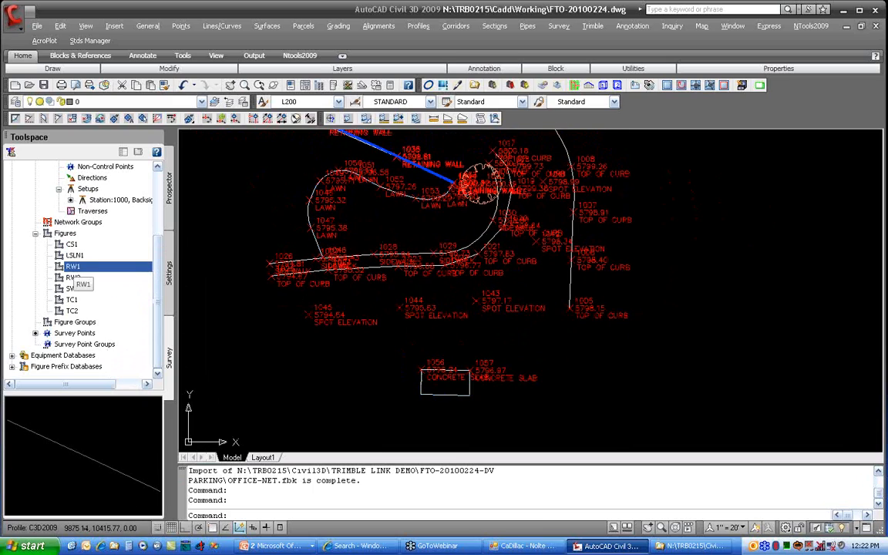
pyautogui.click(73, 277)
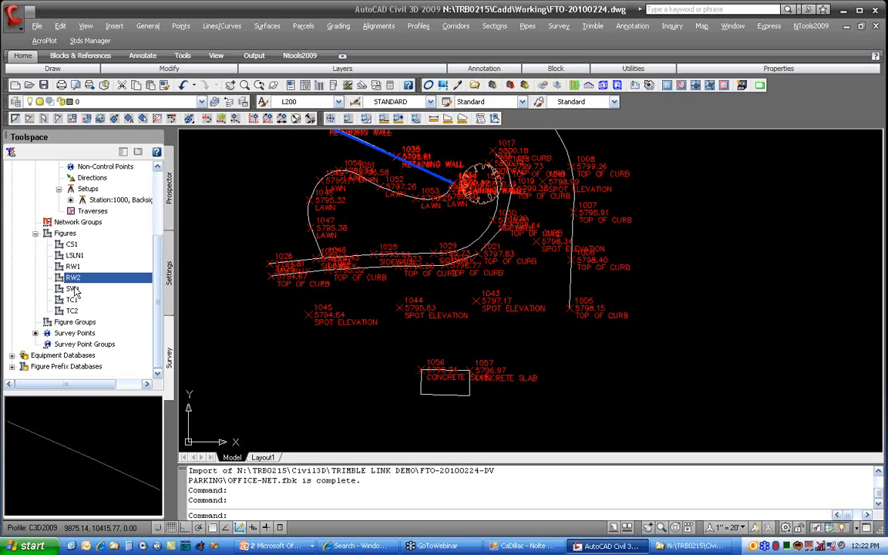
pyautogui.click(72, 288)
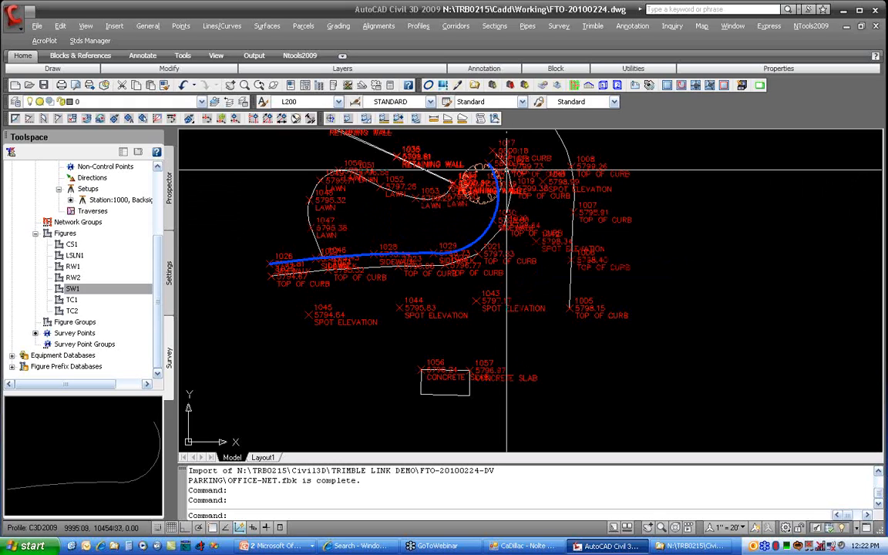
pyautogui.scroll(2, 511, 183)
pyautogui.scroll(2, 512, 180)
pyautogui.moveTo(514, 184); pyautogui.dragTo(503, 245, button='middle')
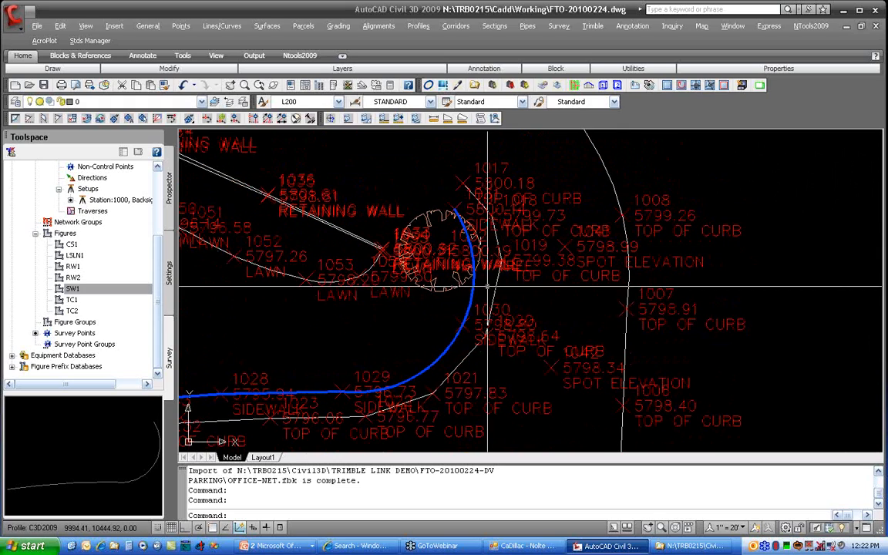
# Reopen OFFICE-NET.fbk for editing from the FTO-20100224-DV PARKING network and go to its TC1 figure entries
pyautogui.hotkey('alt', 'Tab')
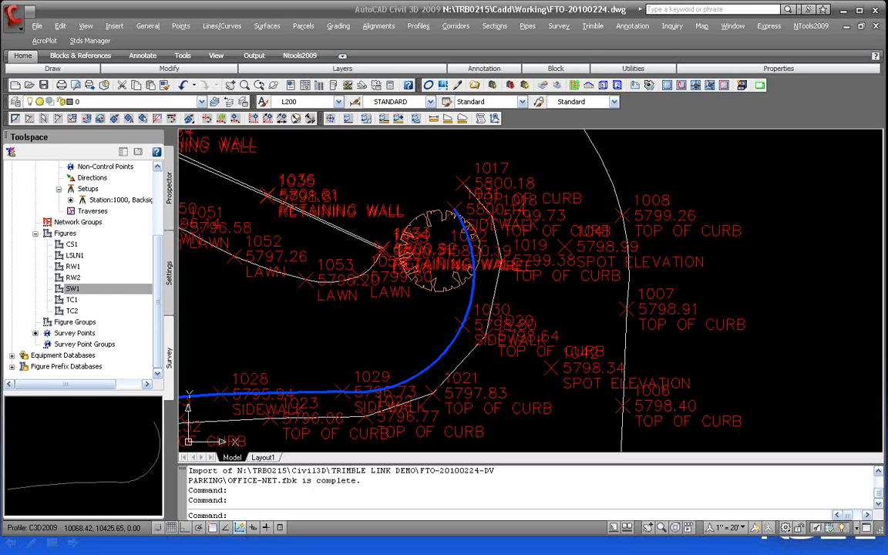
pyautogui.hotkey('alt', 'Tab')
pyautogui.scroll(3, 165, 179)
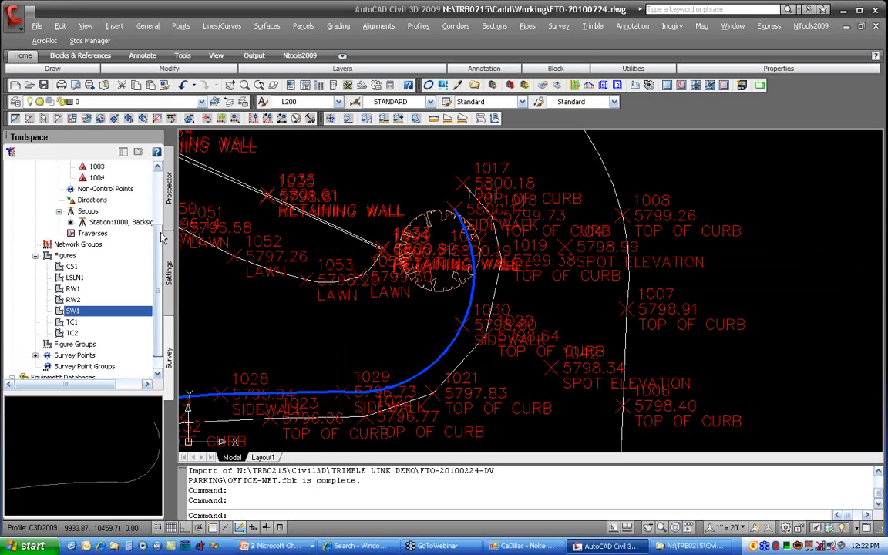
pyautogui.rightClick(130, 211)
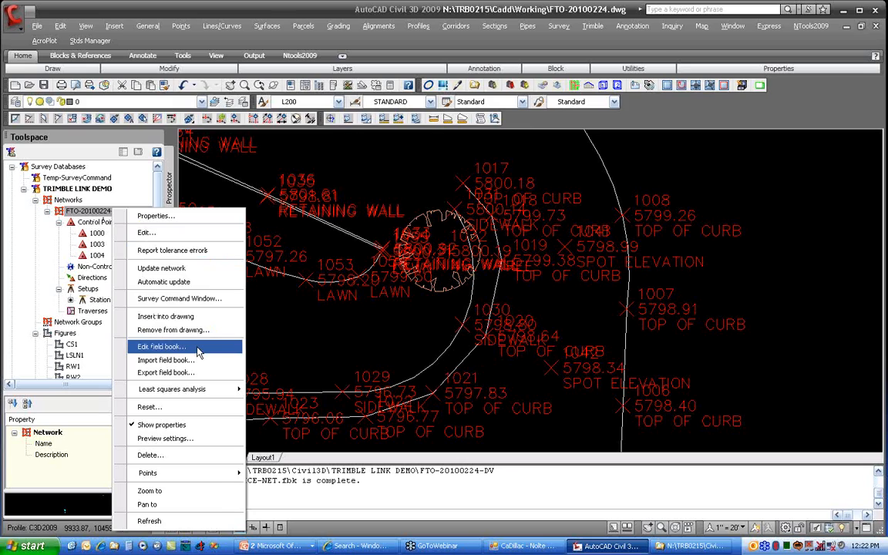
pyautogui.click(173, 360)
pyautogui.click(262, 176)
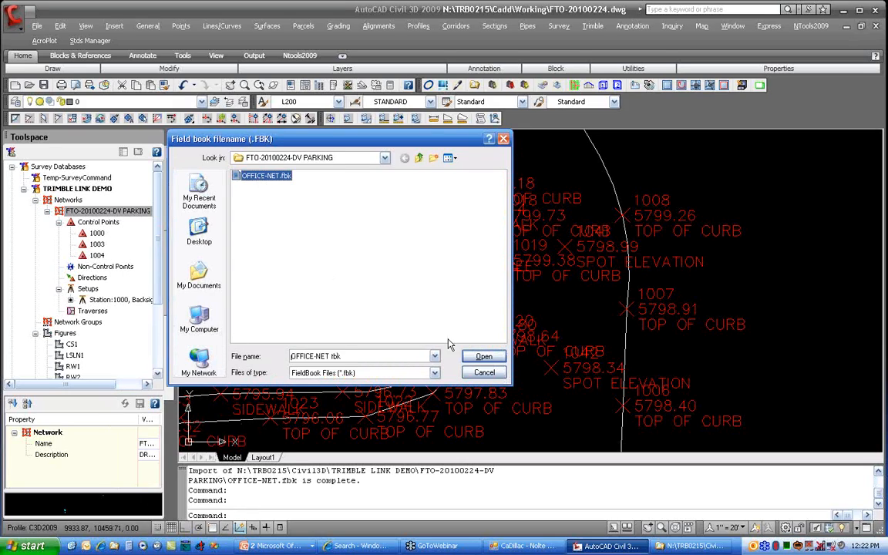
pyautogui.click(483, 356)
pyautogui.scroll(-2, 393, 182)
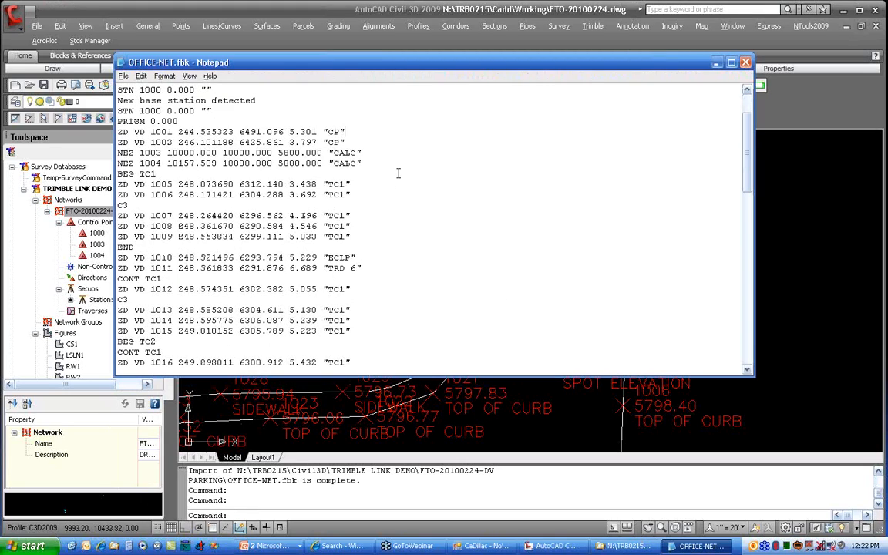
# Delete the CONT TC1 line between BEG TC2 and the observation of point 1016 in the field book
pyautogui.scroll(-1, 398, 173)
pyautogui.scroll(-1, 397, 174)
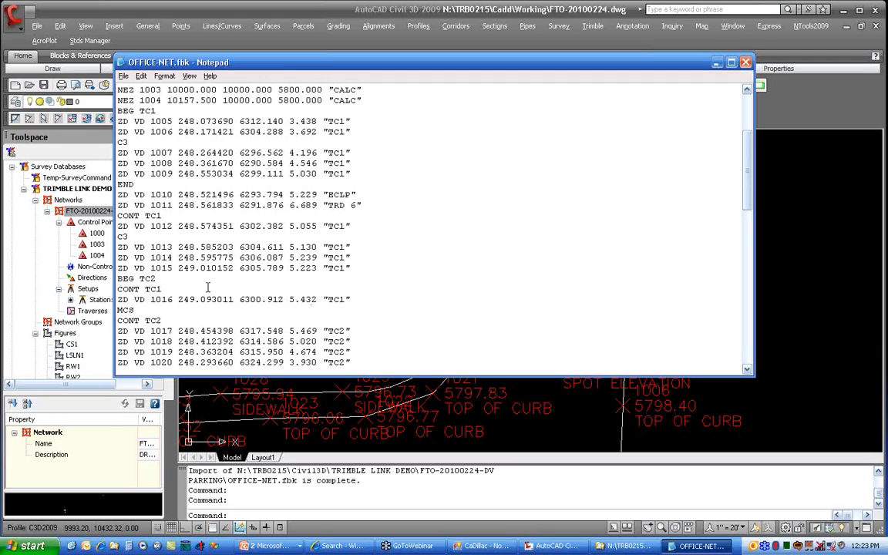
pyautogui.moveTo(323, 299); pyautogui.dragTo(352, 299)
pyautogui.moveTo(117, 289); pyautogui.dragTo(161, 289)
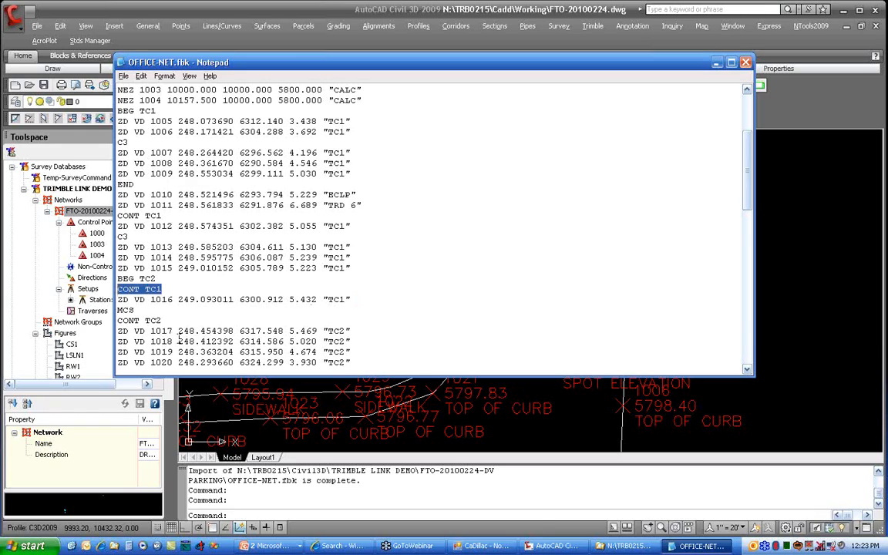
pyautogui.press('Delete')
pyautogui.press('Delete')
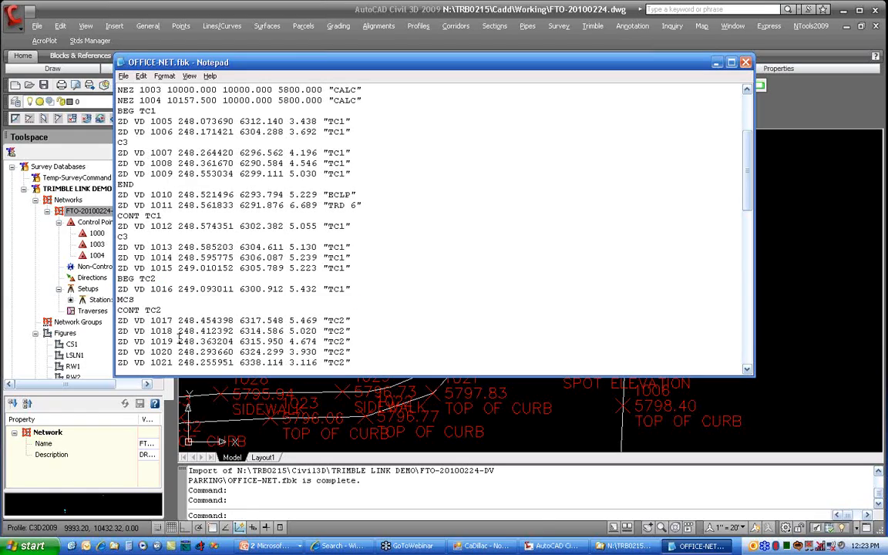
# Move the BEG TC2 line below the point 1016 observation, directly above the MCS line
pyautogui.moveTo(117, 278); pyautogui.dragTo(154, 279)
pyautogui.hotkey('ctrl', 'c')
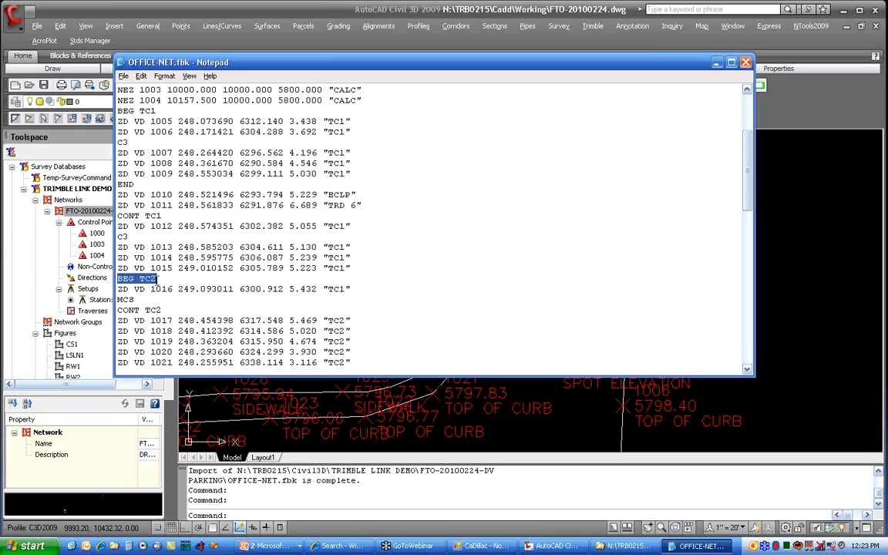
pyautogui.rightClick(155, 281)
pyautogui.click(171, 332)
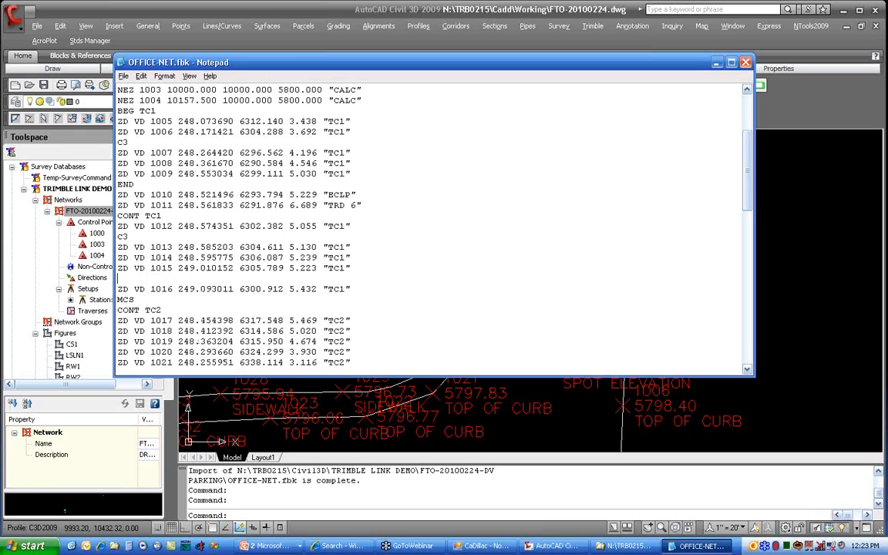
pyautogui.press('Return')
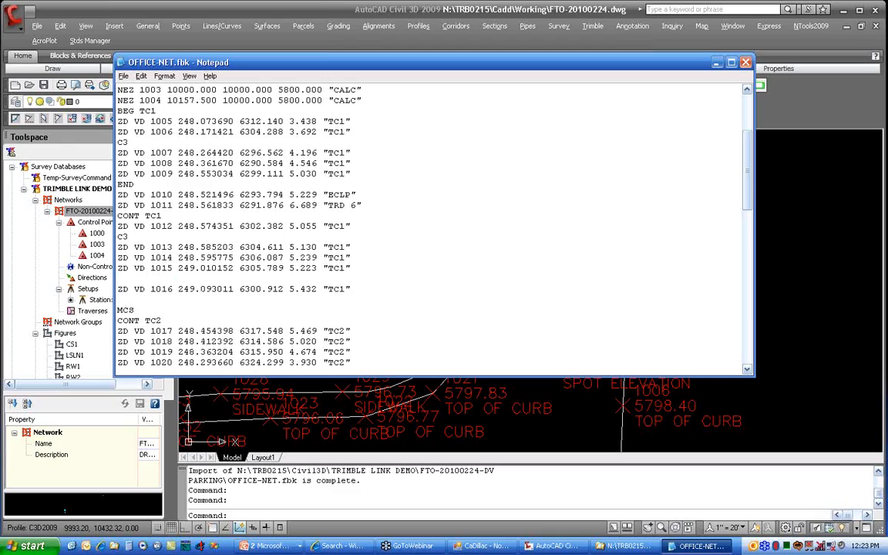
pyautogui.hotkey('ctrl', 'v')
# Remove the CONT TC2 line below MCS and the blank line above point 1016
pyautogui.moveTo(161, 321); pyautogui.dragTo(116, 321)
pyautogui.press('Delete')
pyautogui.press('Delete')
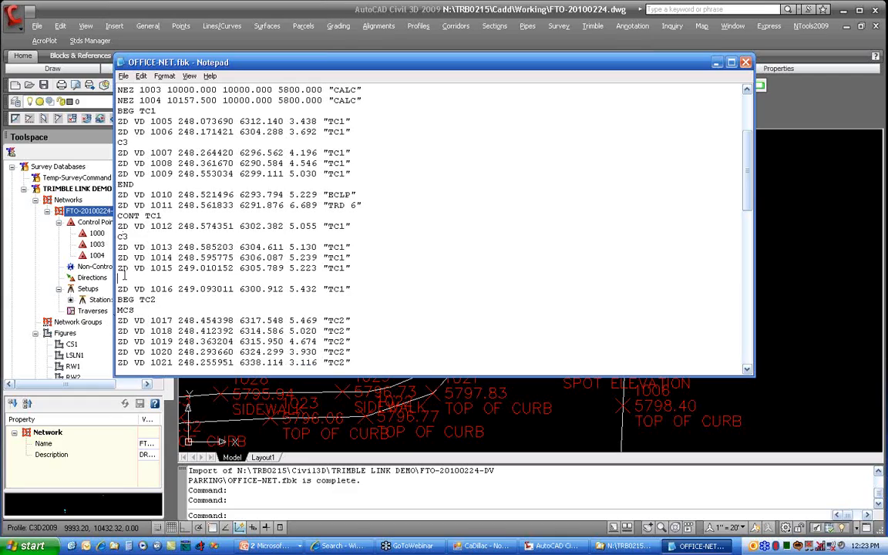
pyautogui.press('Delete')
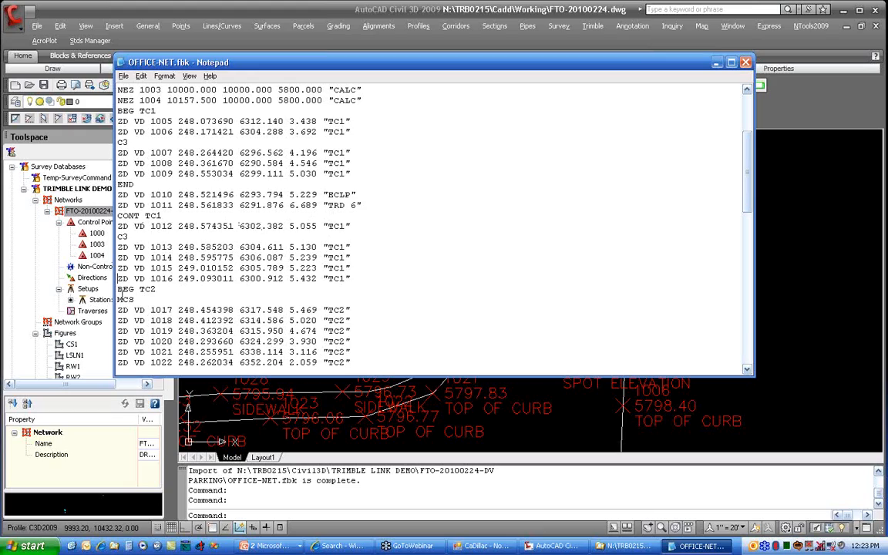
# Check the MCS and MCE curve codes of figure TC2, and close the field book with its changes saved
pyautogui.moveTo(118, 290); pyautogui.dragTo(137, 300)
pyautogui.scroll(-3, 237, 279)
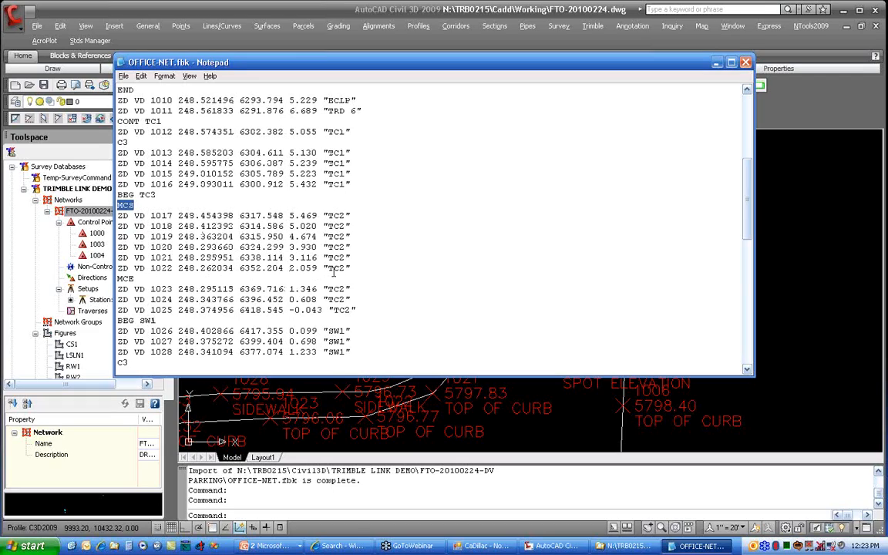
pyautogui.moveTo(118, 278); pyautogui.dragTo(136, 279)
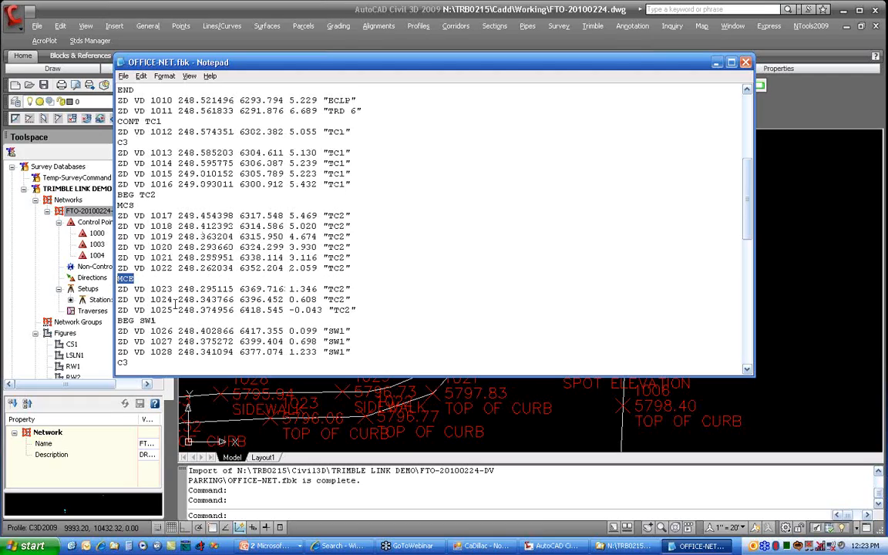
pyautogui.click(745, 61)
pyautogui.click(395, 312)
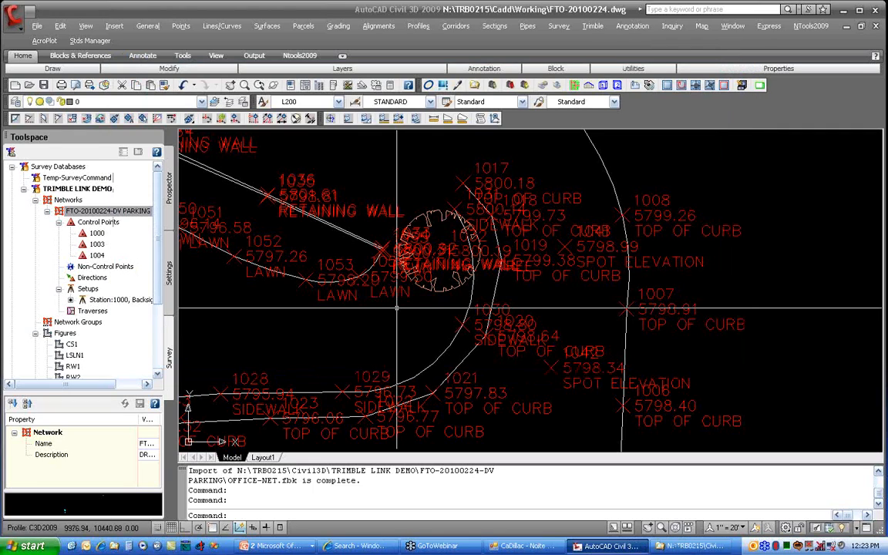
# Reimport OFFICE-NET.fbk into the FTO-20100224-DV PARKING network using the Nolte Figure Prefix database, resetting the network and deleting its existing figures
pyautogui.rightClick(110, 213)
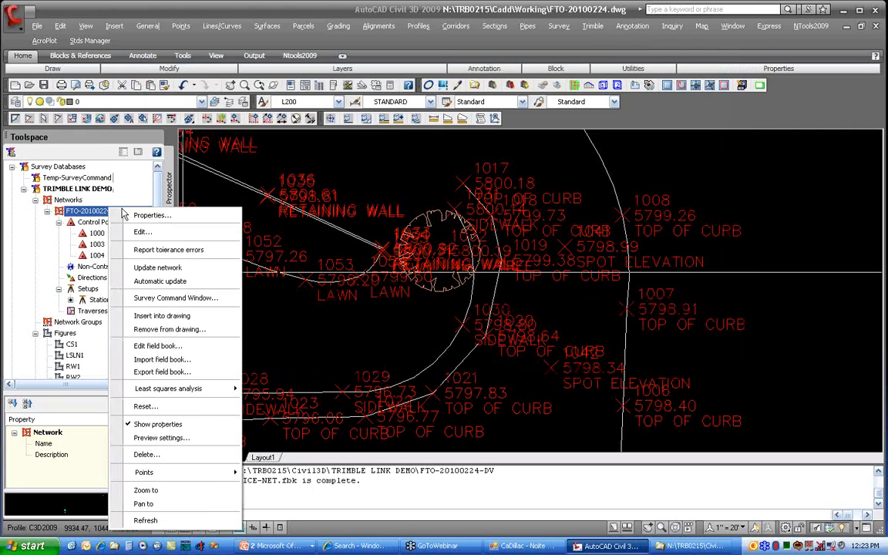
pyautogui.click(199, 361)
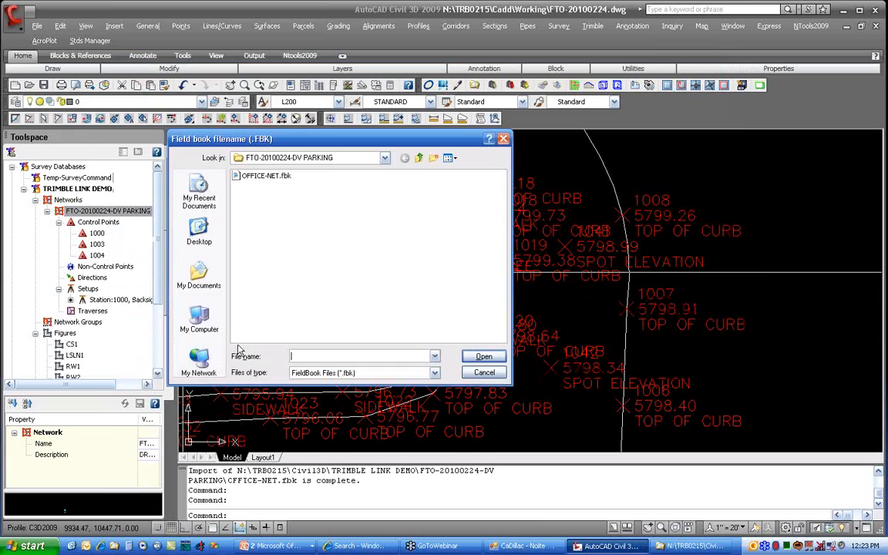
pyautogui.click(255, 176)
pyautogui.click(473, 358)
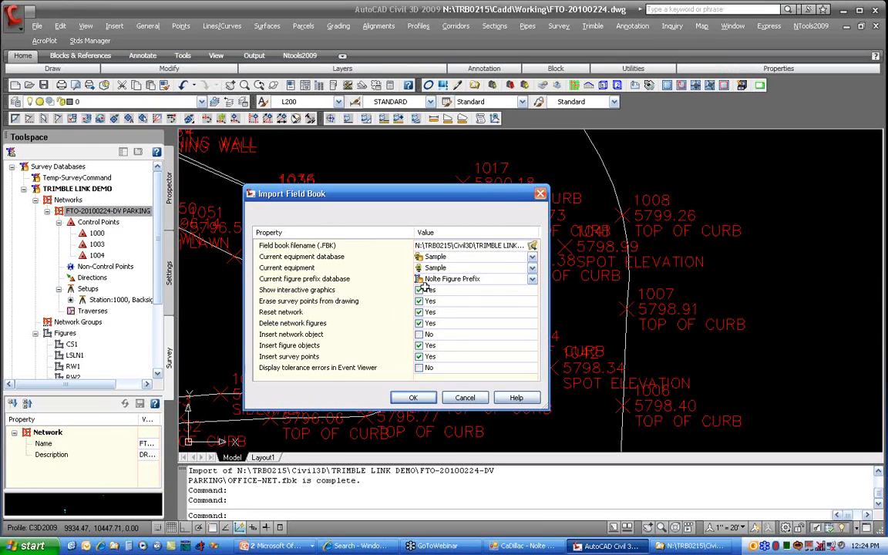
pyautogui.click(413, 397)
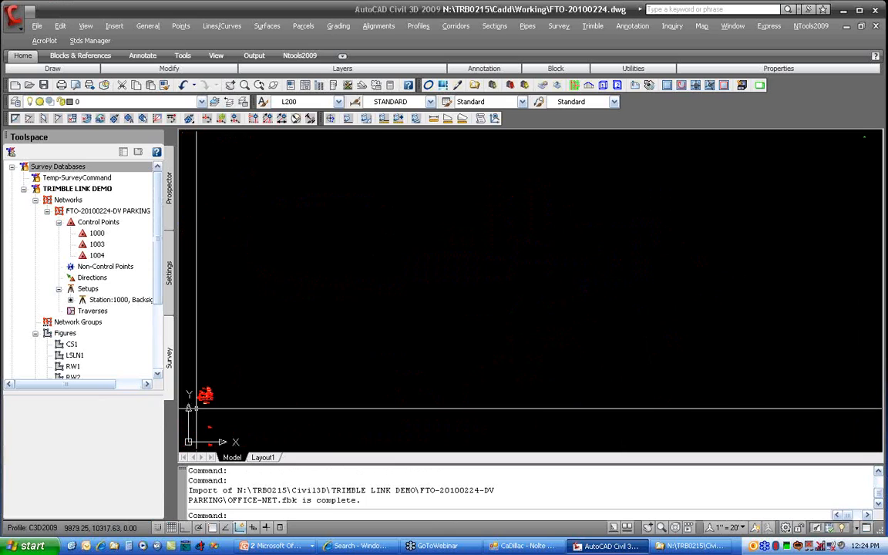
# Inspect the reimported top-of-curb figure running from point 1017 past point 1021 up close, leaving it unselected
pyautogui.scroll(10, 231, 385)
pyautogui.scroll(3, 237, 379)
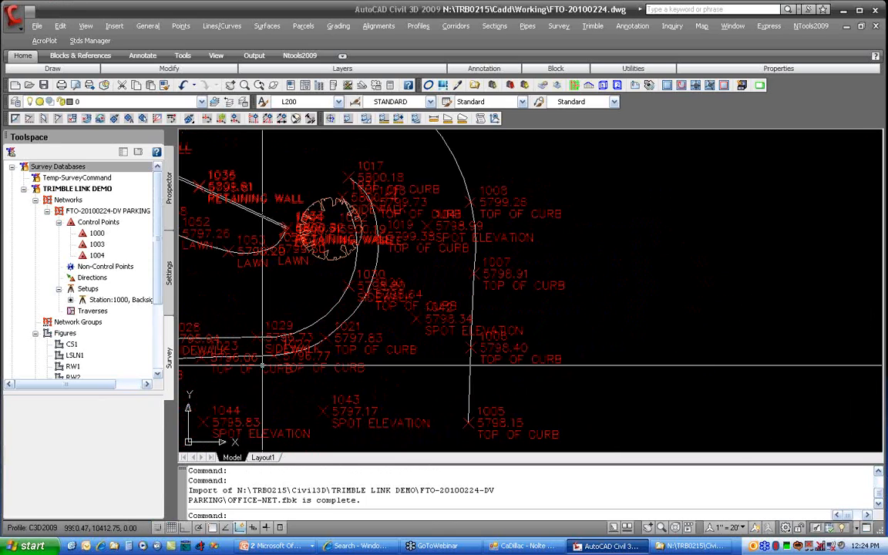
pyautogui.click(462, 316)
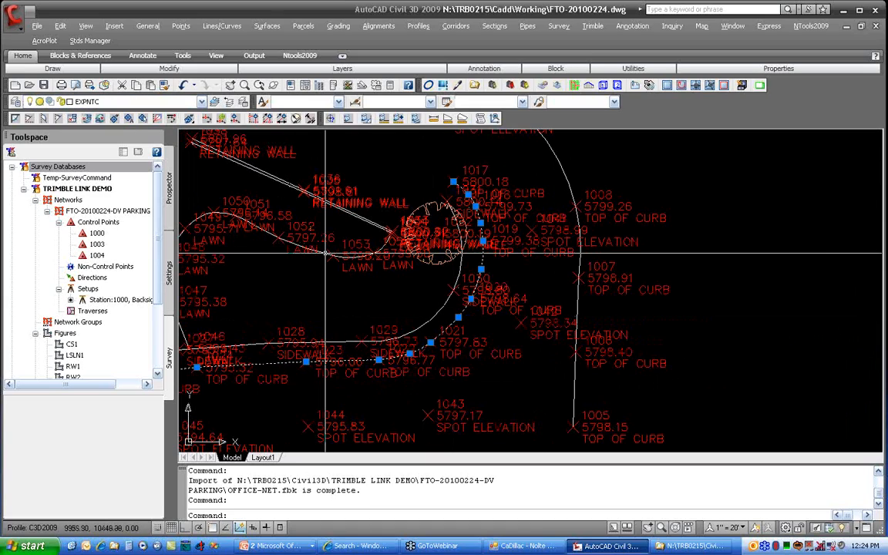
pyautogui.press('Escape')
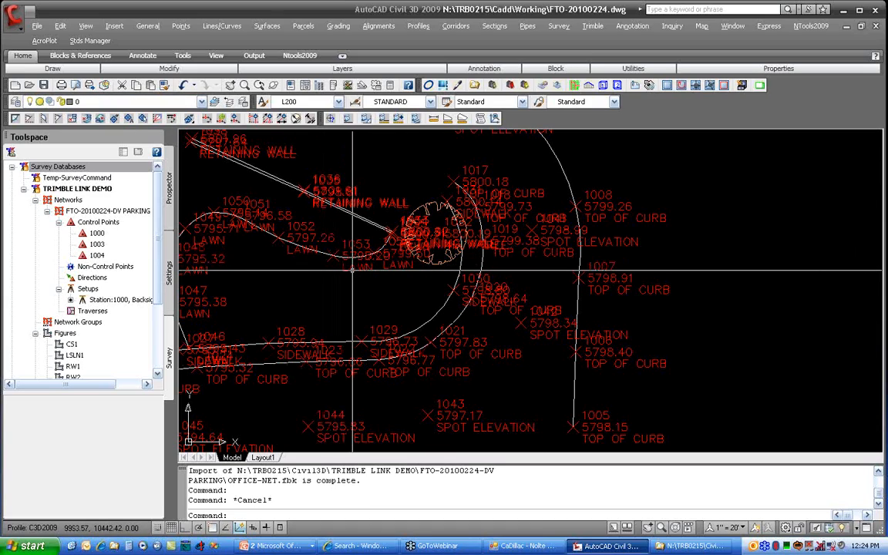
# Reset the standard layer properties for the current drawing only, choosing a controlling discipline for the layers shared by several disciplines
pyautogui.click(86, 41)
pyautogui.click(131, 154)
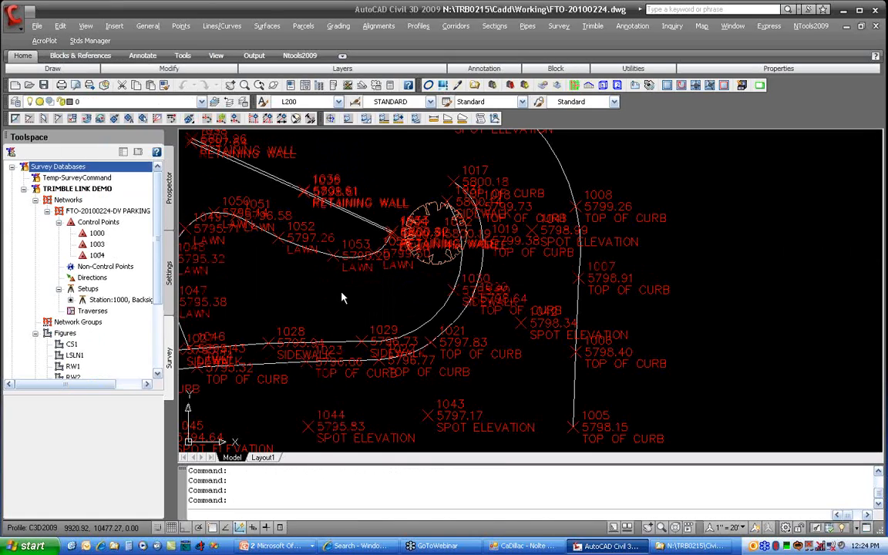
pyautogui.click(426, 378)
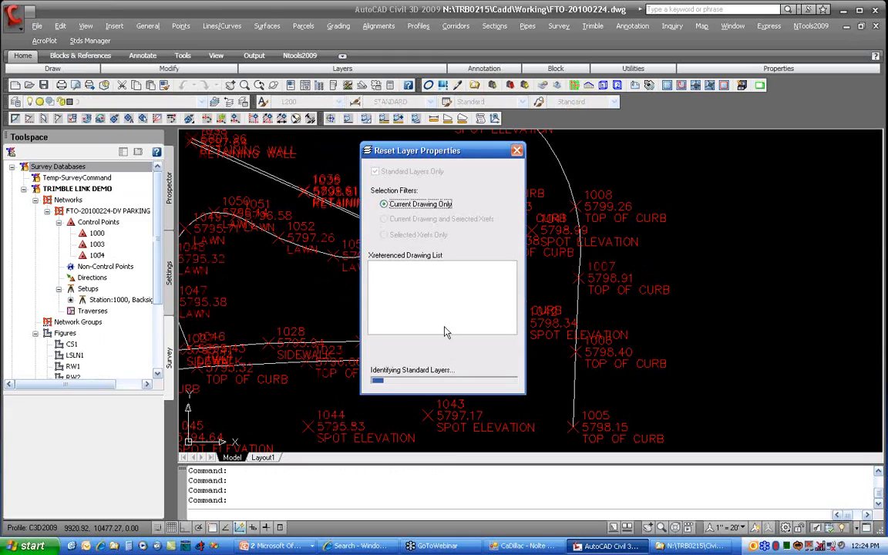
pyautogui.click(436, 285)
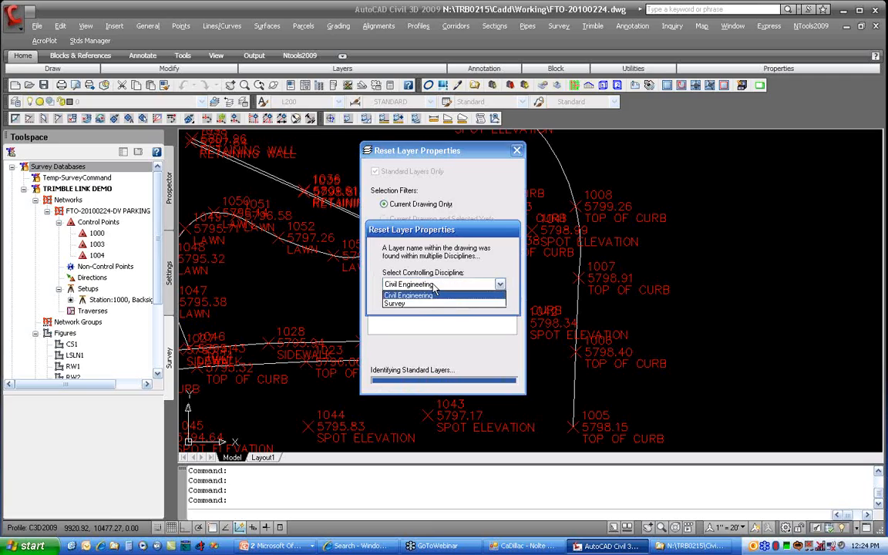
pyautogui.click(435, 292)
pyautogui.click(434, 306)
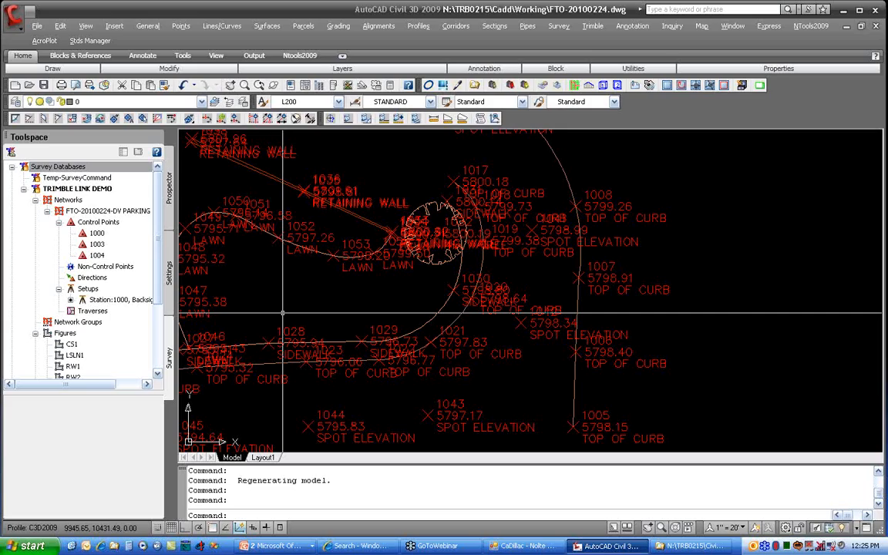
# Switch to the PowerPoint presentation and advance to the Conclusion slide
pyautogui.hotkey('alt', 'Tab')
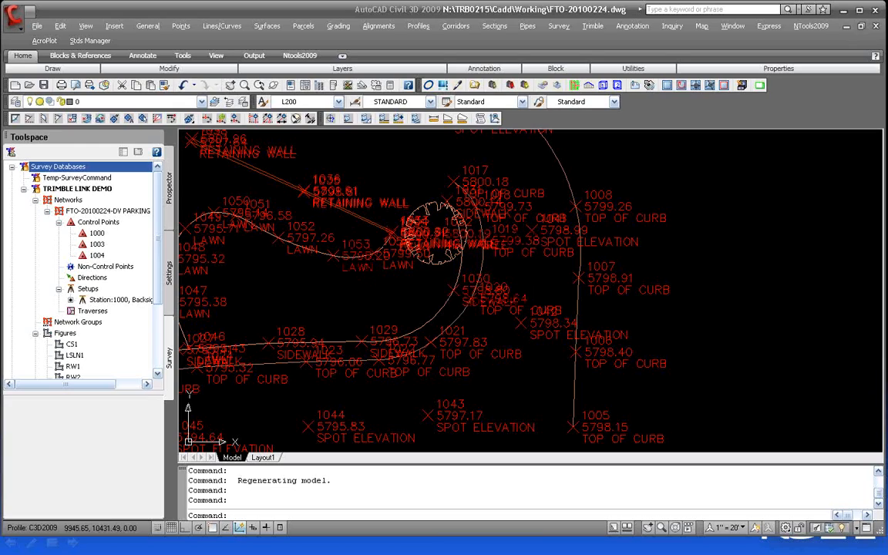
pyautogui.hotkey('alt', 'Tab')
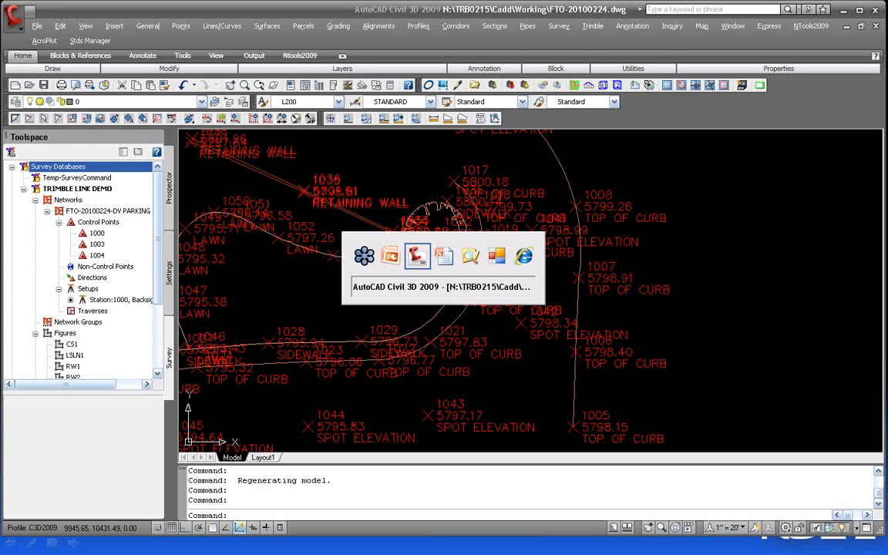
pyautogui.press('Right')
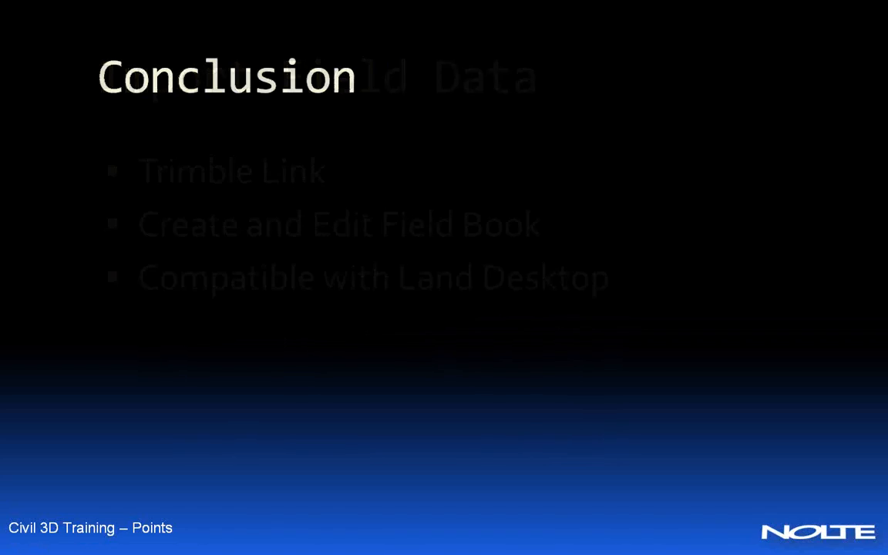